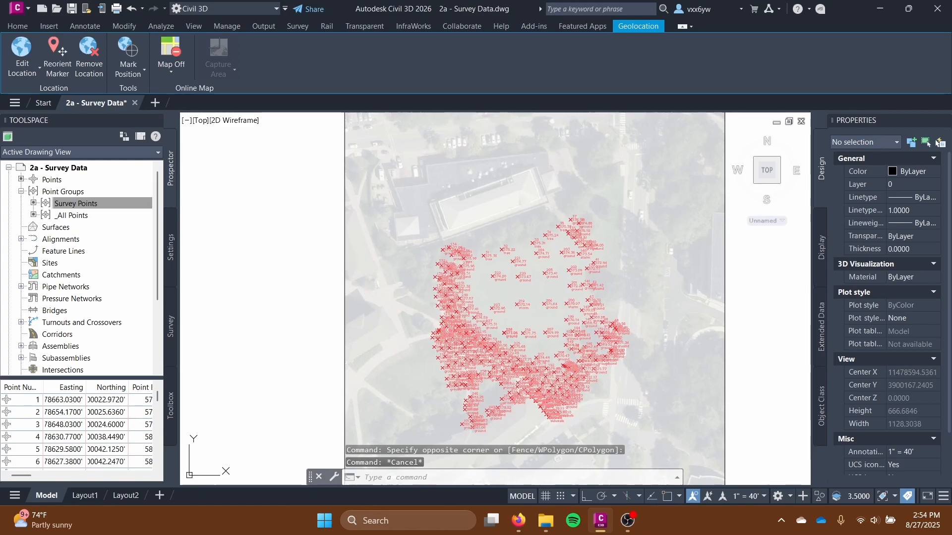
Step: List the drawing's survey points in an enlarged Toolspace and examine their coordinates, elevations and raw descriptions
scroll(317, 278, up, 5)
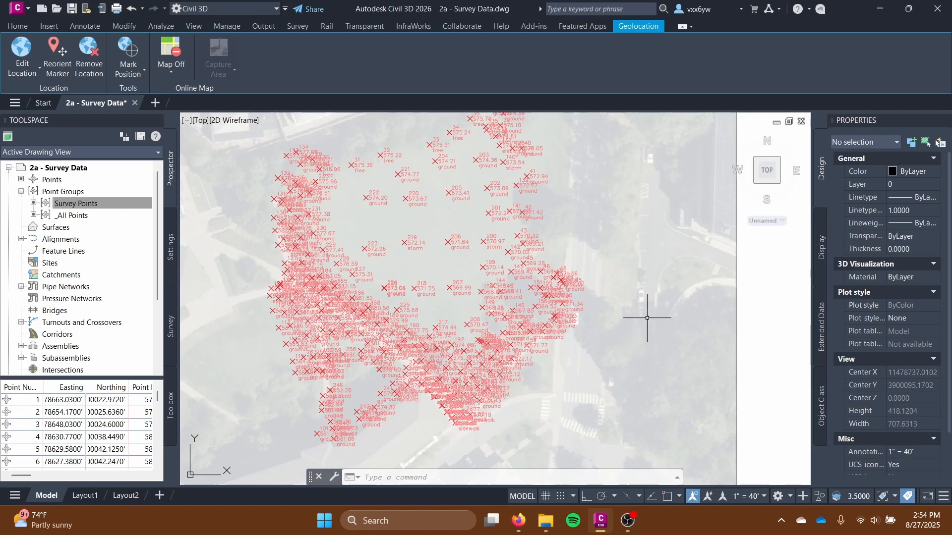
click(18, 25)
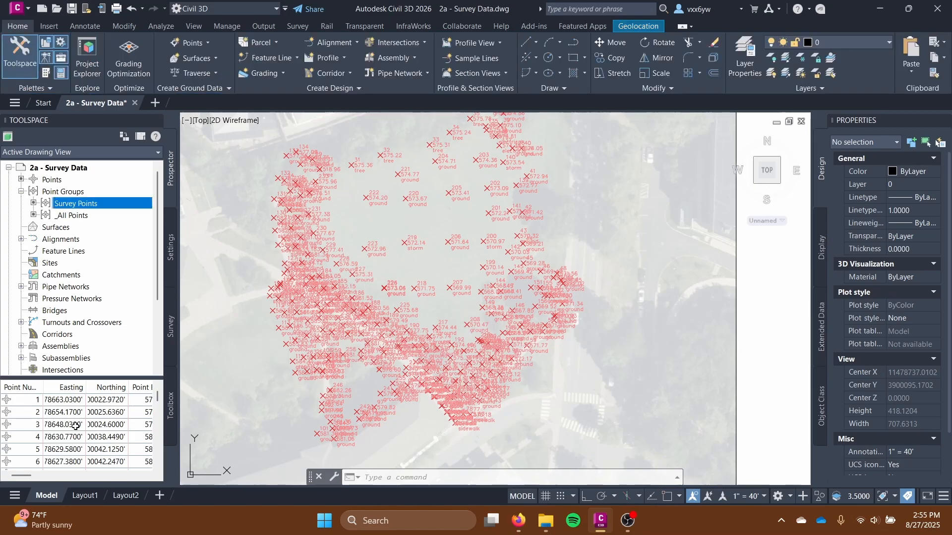
click(49, 180)
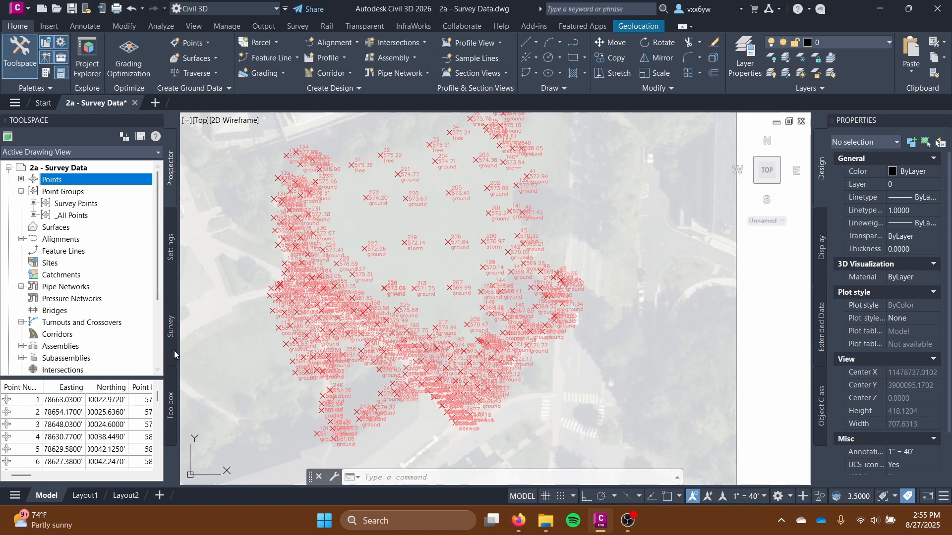
drag(278, 351, 278, 351)
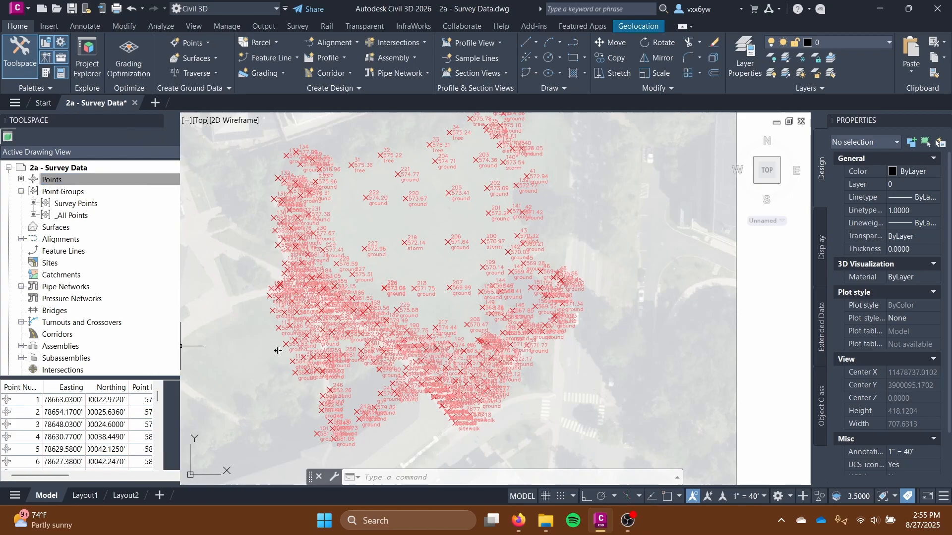
drag(158, 376, 159, 343)
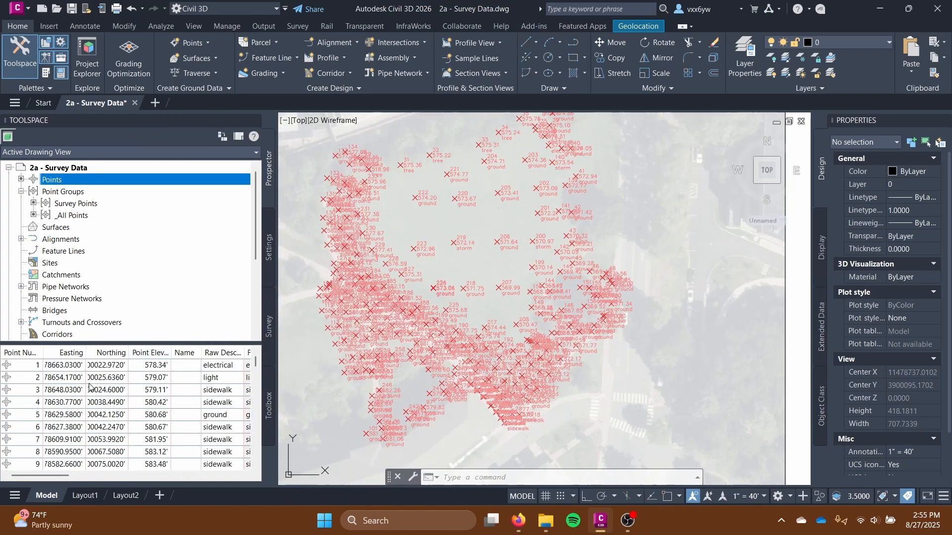
click(82, 390)
click(81, 390)
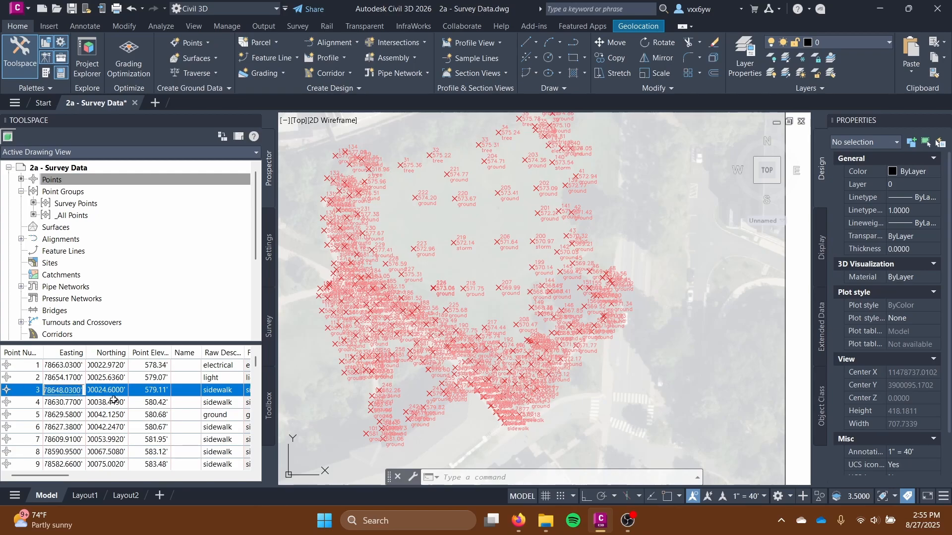
drag(43, 476, 226, 471)
scroll(243, 458, left, 10)
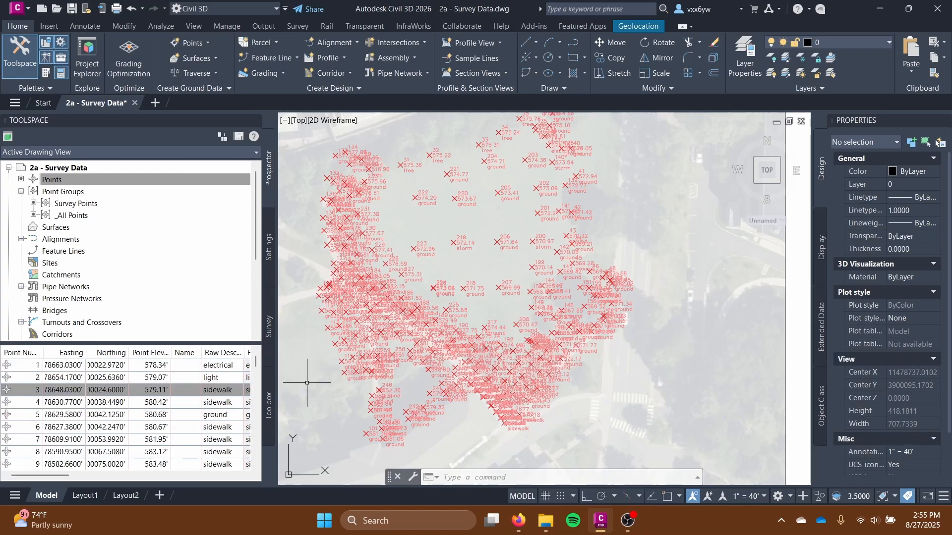
key(Escape)
key(Escape)
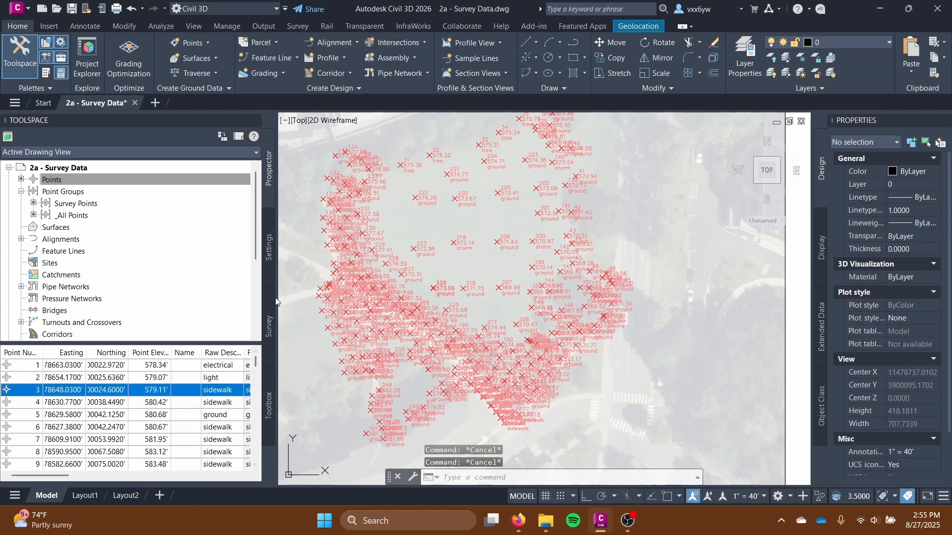
Step: Narrow the Toolspace and shorten its point list to give the drawing area more room
click(262, 298)
click(269, 188)
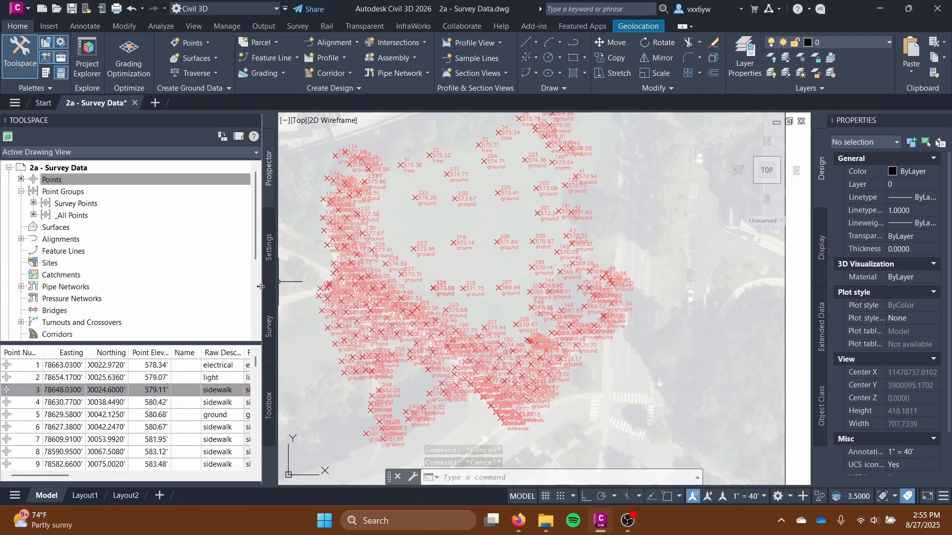
drag(158, 296, 142, 296)
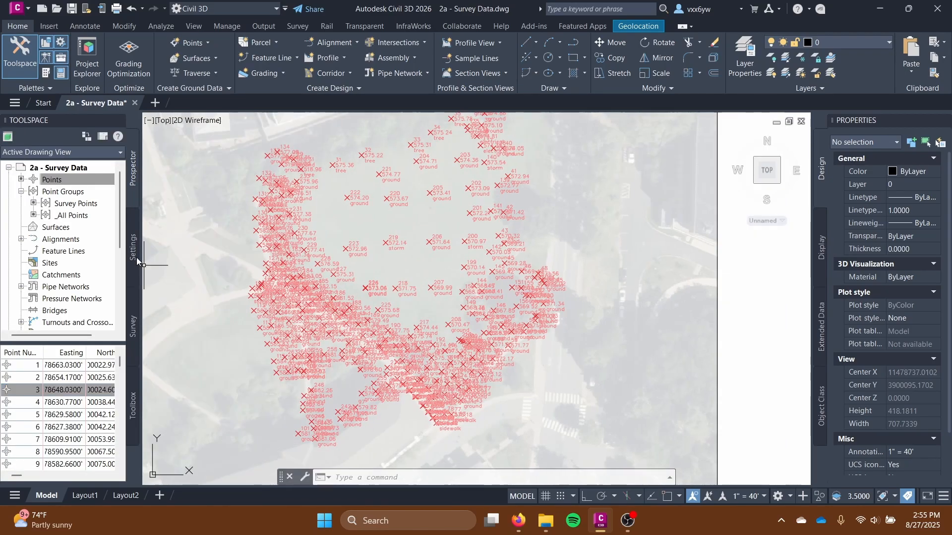
drag(144, 264, 161, 263)
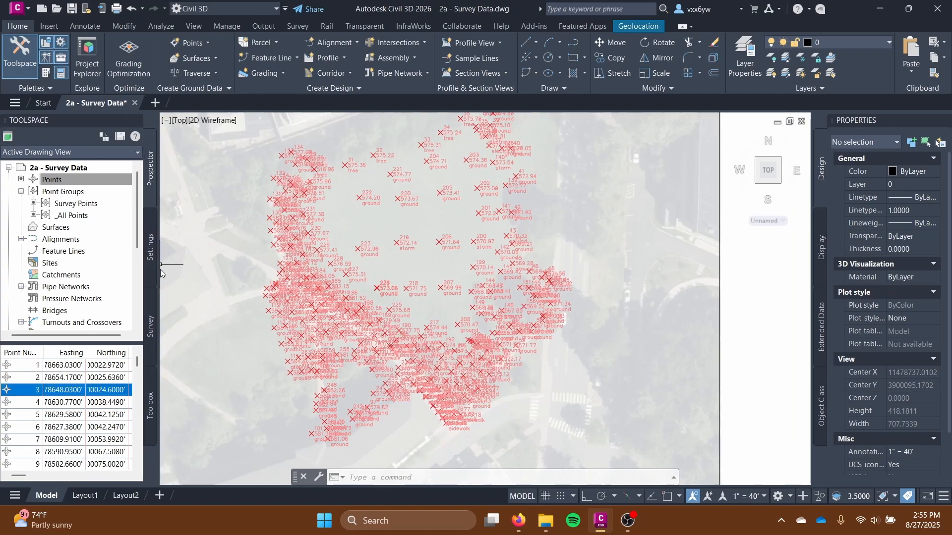
drag(100, 342, 91, 402)
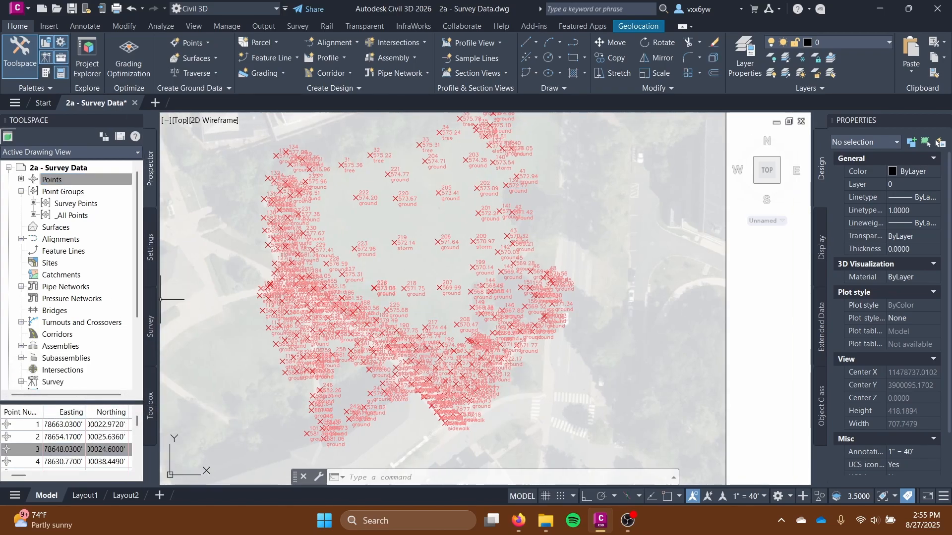
drag(159, 298, 169, 297)
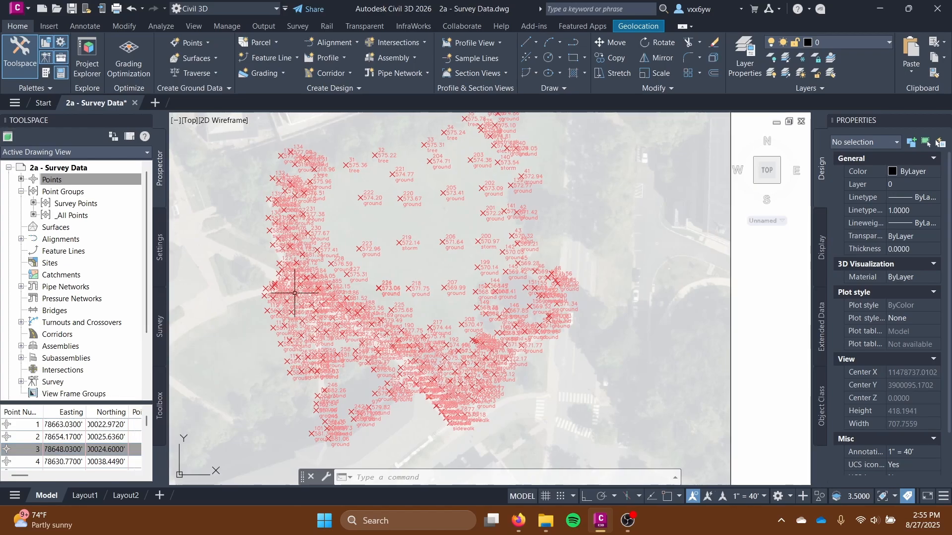
Step: Examine the survey point labels and the details of sidewalk point 125 in the drawing
middle_drag(295, 293, 292, 333)
scroll(304, 333, up, 2)
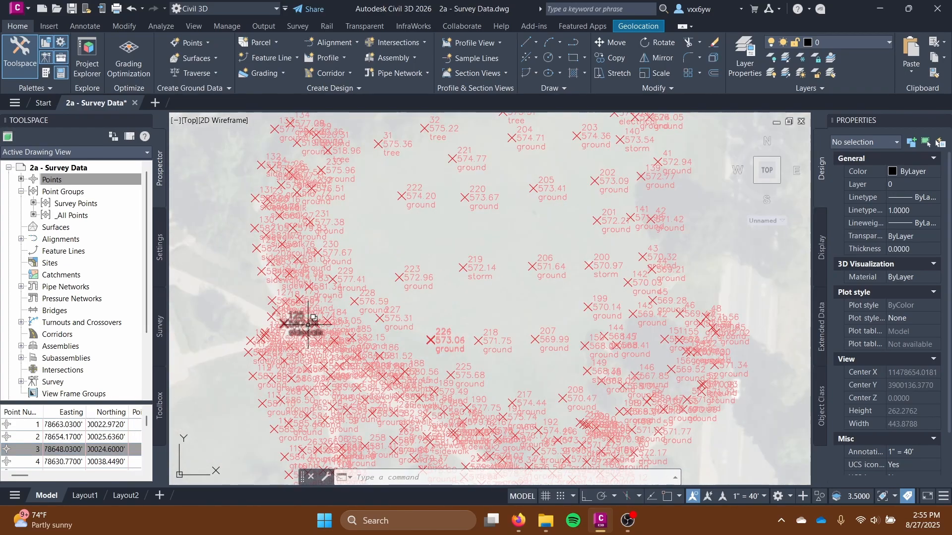
mouse_move(308, 325)
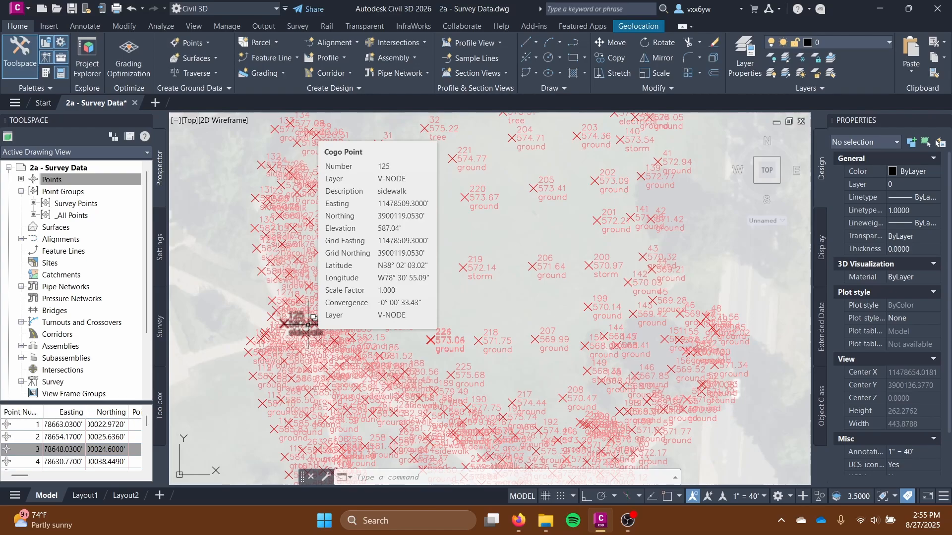
scroll(574, 148, up, 1)
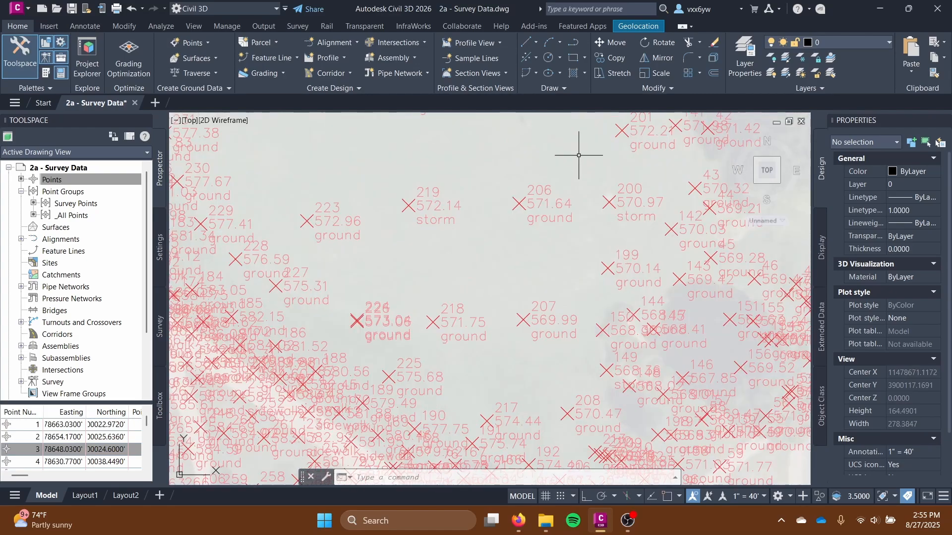
scroll(317, 259, down, 3)
middle_drag(319, 259, 367, 258)
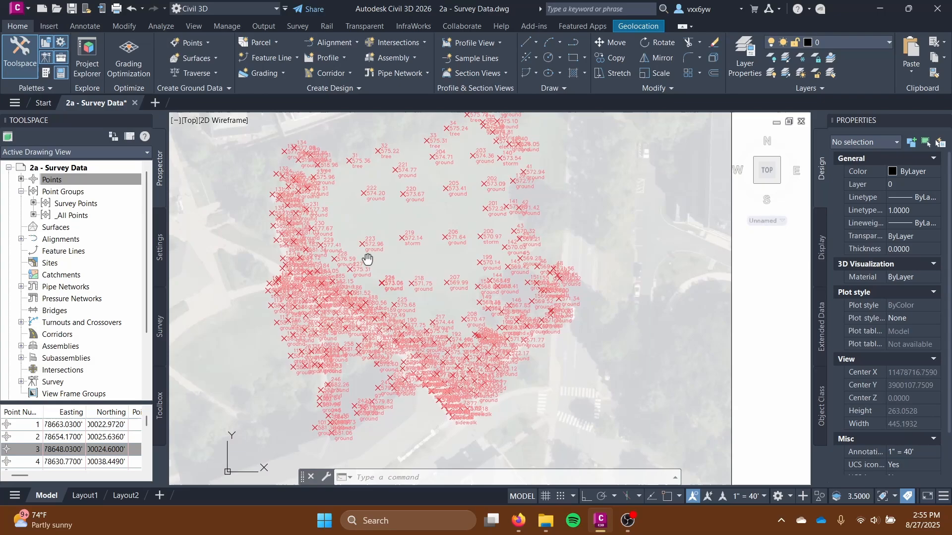
Step: List the existing point groups and examine the ground, storm, tree and sidewalk points across the site
click(85, 195)
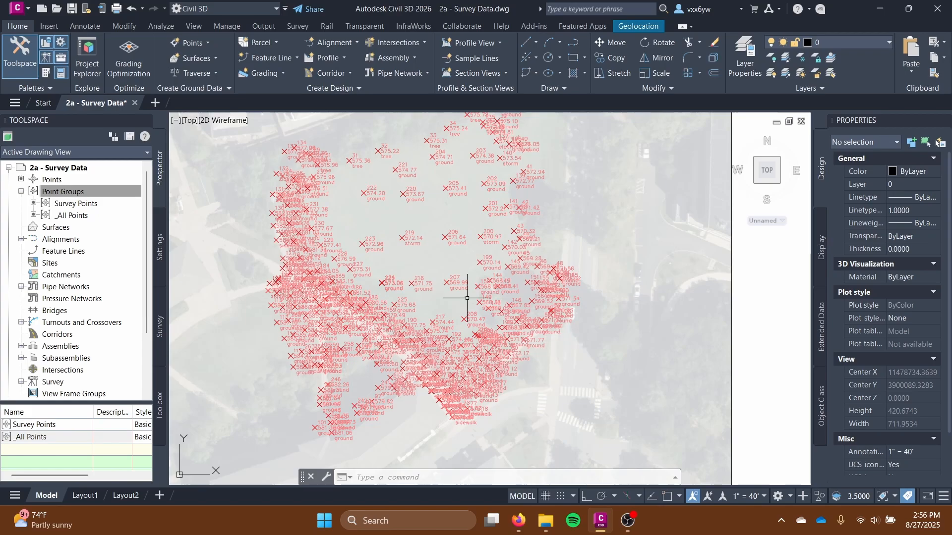
scroll(416, 295, up, 2)
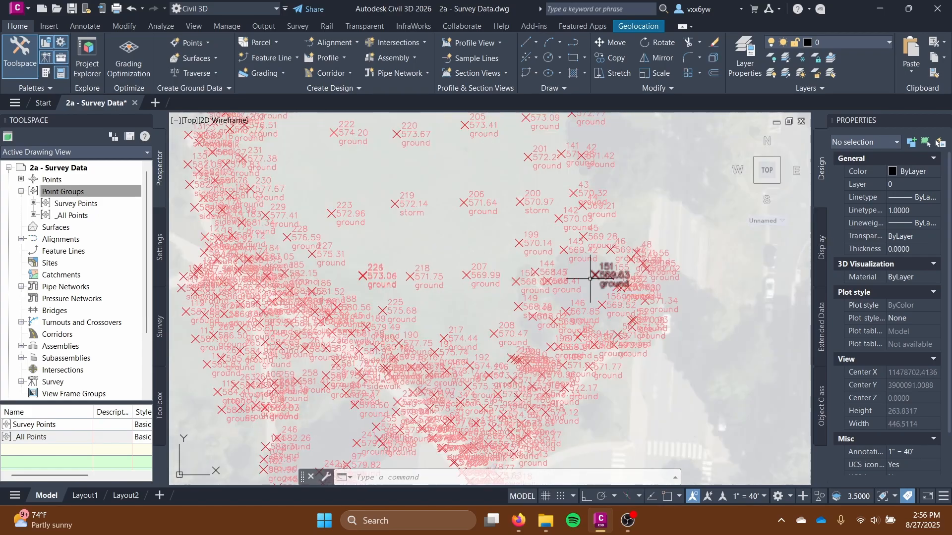
middle_drag(440, 254, 551, 247)
scroll(521, 259, down, 2)
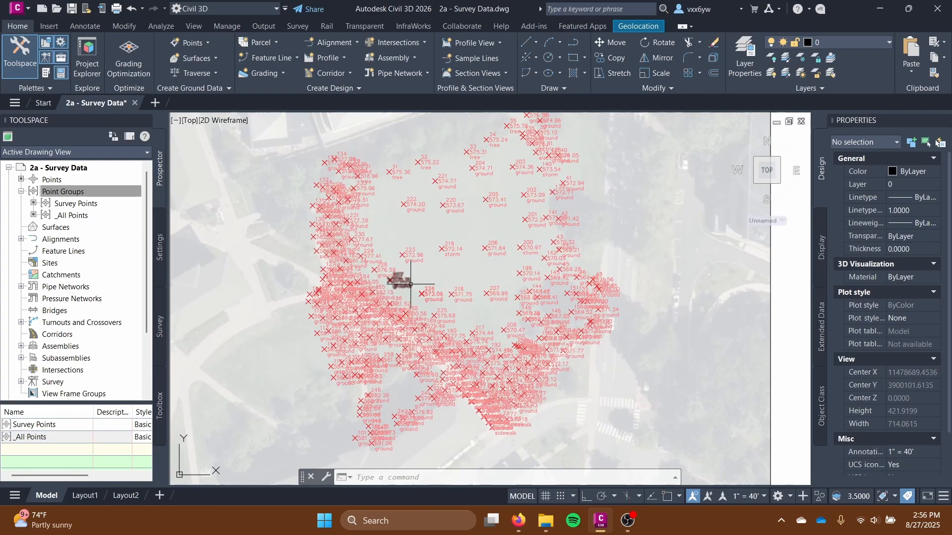
scroll(410, 284, up, 4)
middle_drag(330, 266, 388, 174)
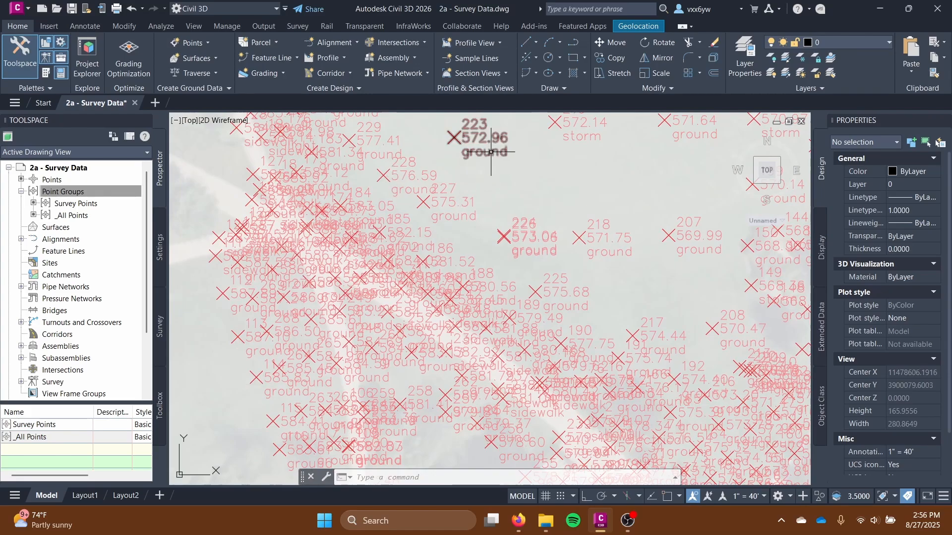
scroll(412, 243, down, 2)
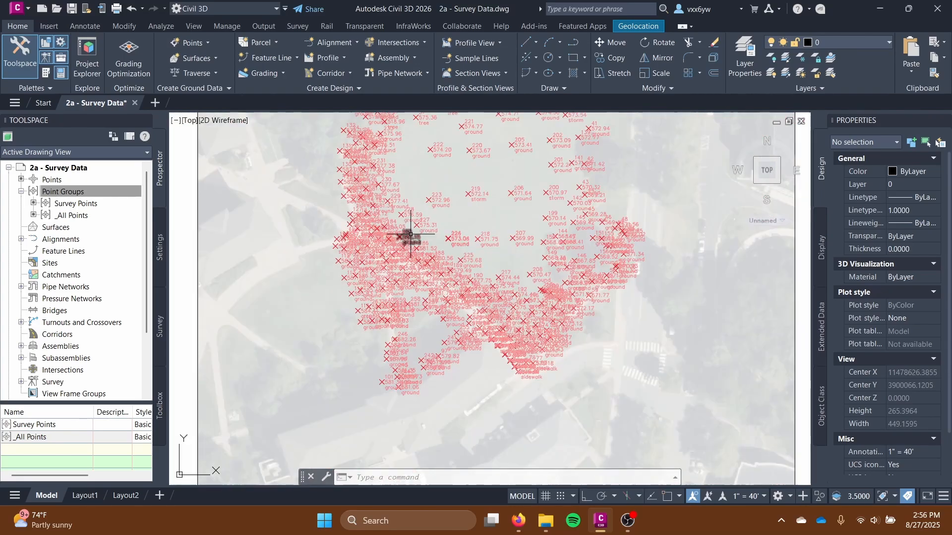
scroll(351, 285, down, 2)
mouse_move(350, 288)
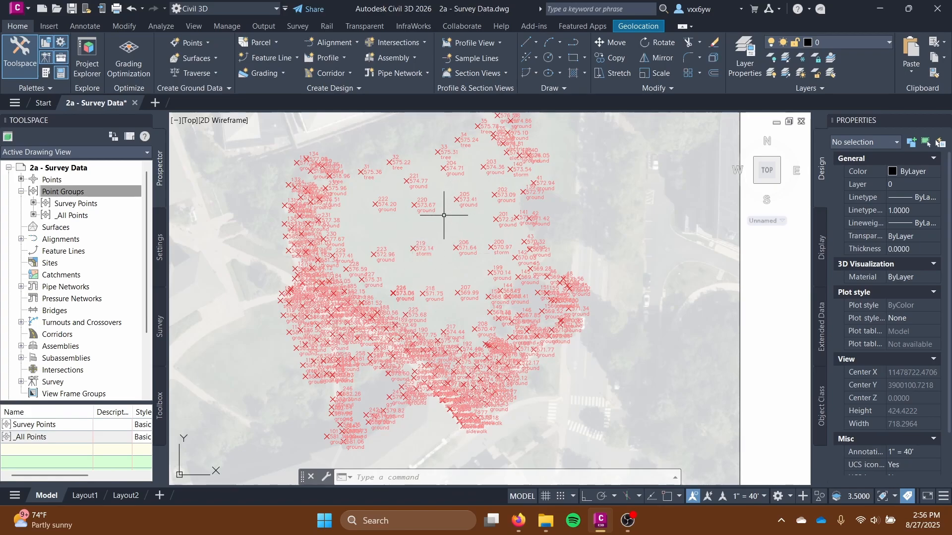
scroll(361, 351, up, 4)
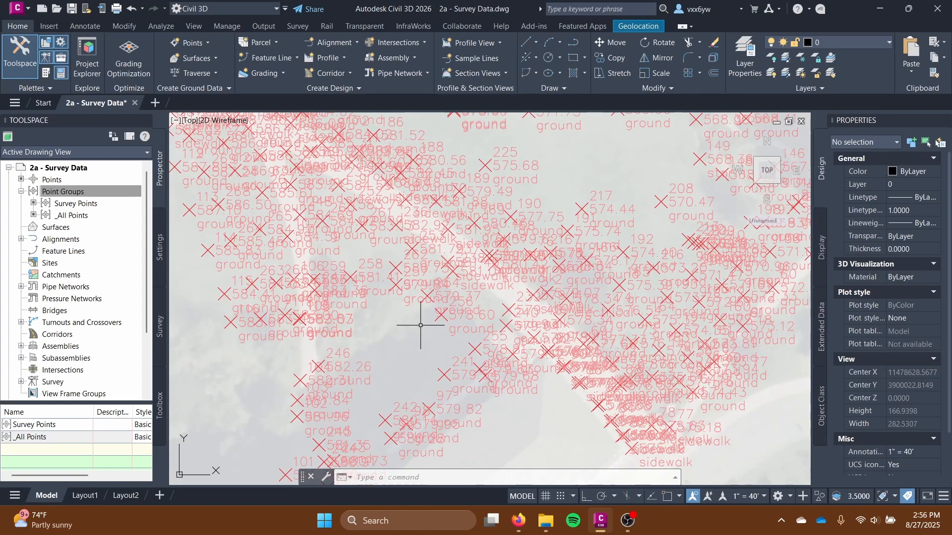
scroll(421, 325, down, 2)
mouse_move(410, 276)
middle_down()
mouse_move(361, 371)
mouse_move(362, 361)
middle_up()
scroll(362, 371, down, 2)
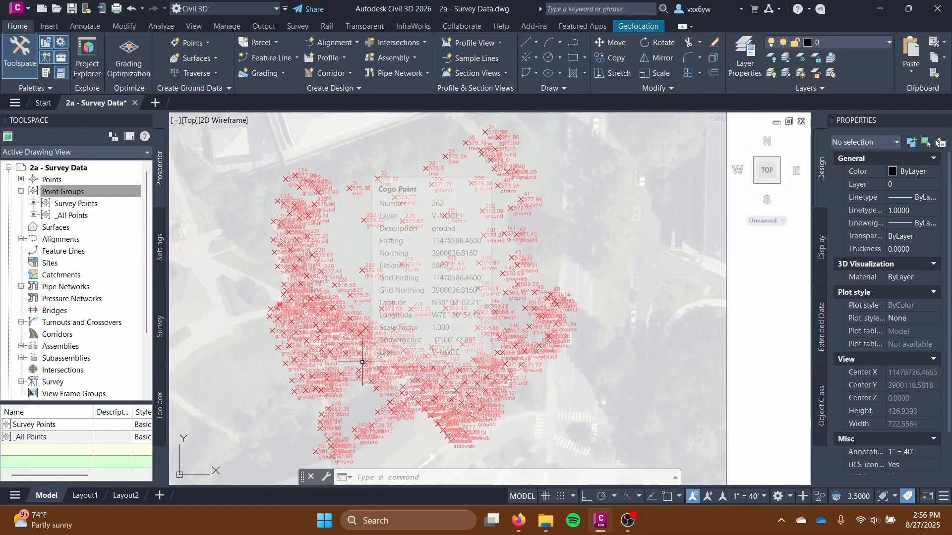
mouse_move(361, 362)
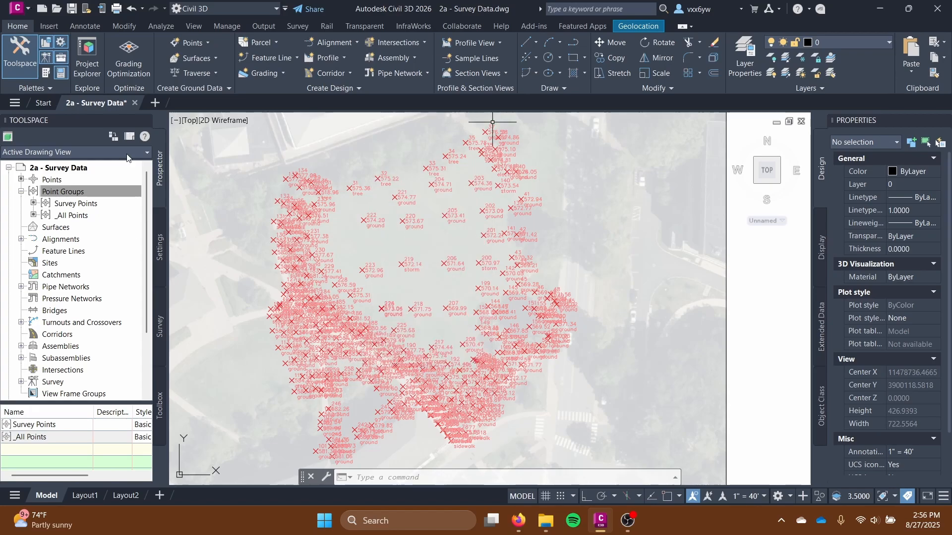
Step: Create a new point group named Storm with the Storm Sewer Manhole point style
right_click(72, 194)
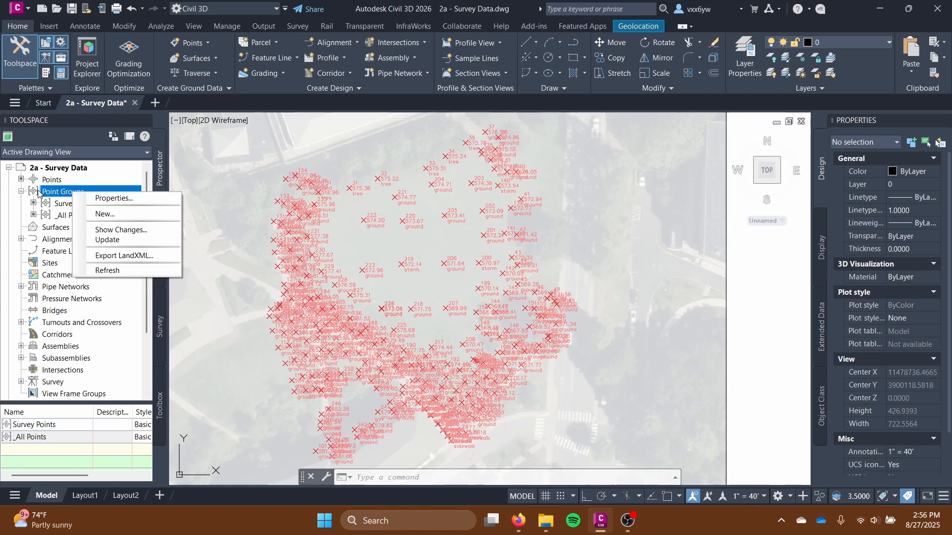
click(108, 212)
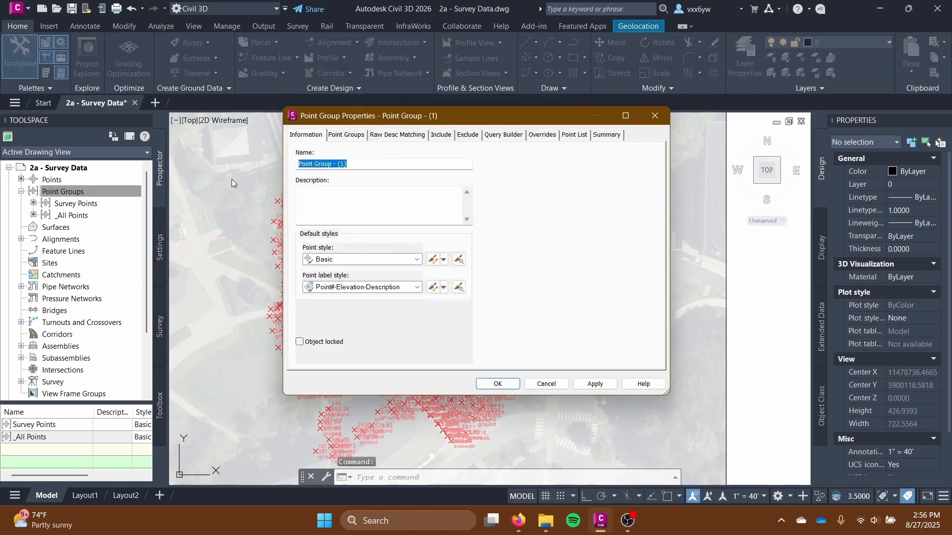
text(Storm)
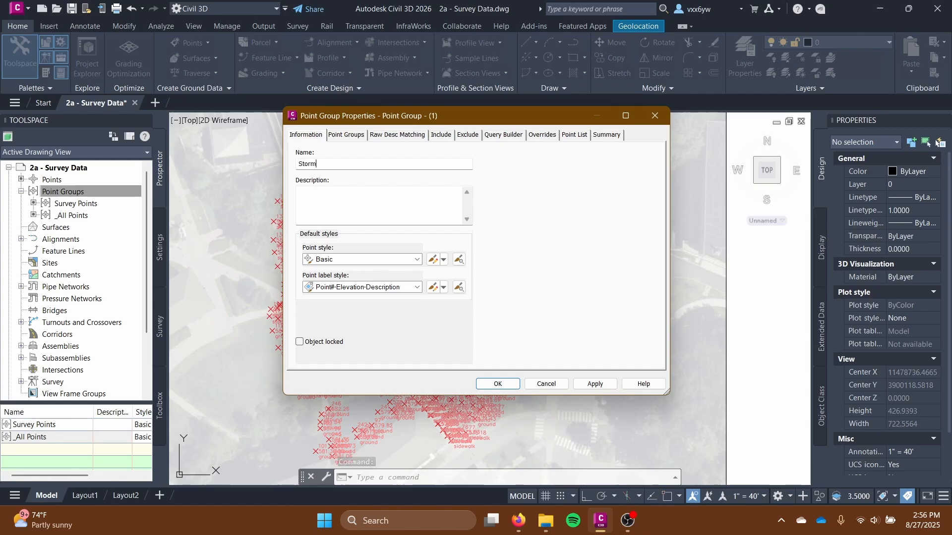
click(359, 259)
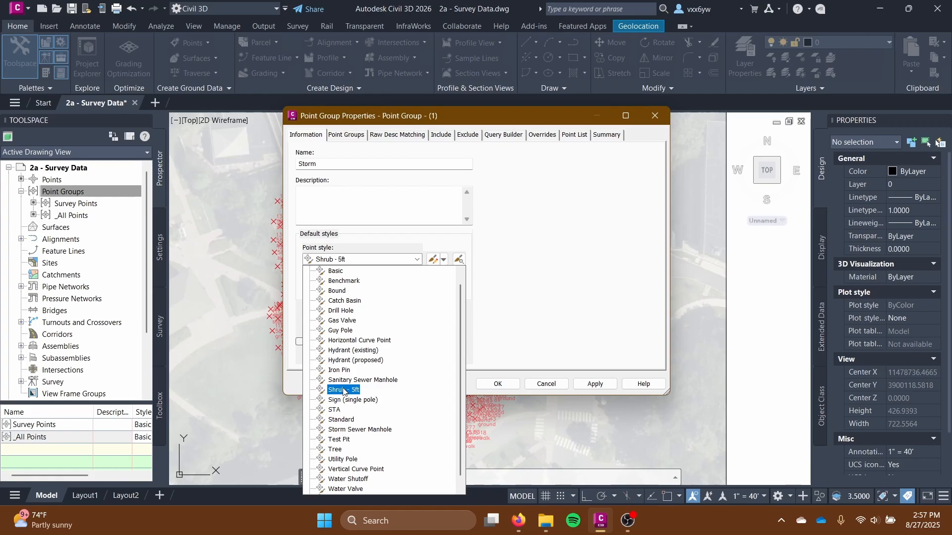
click(359, 429)
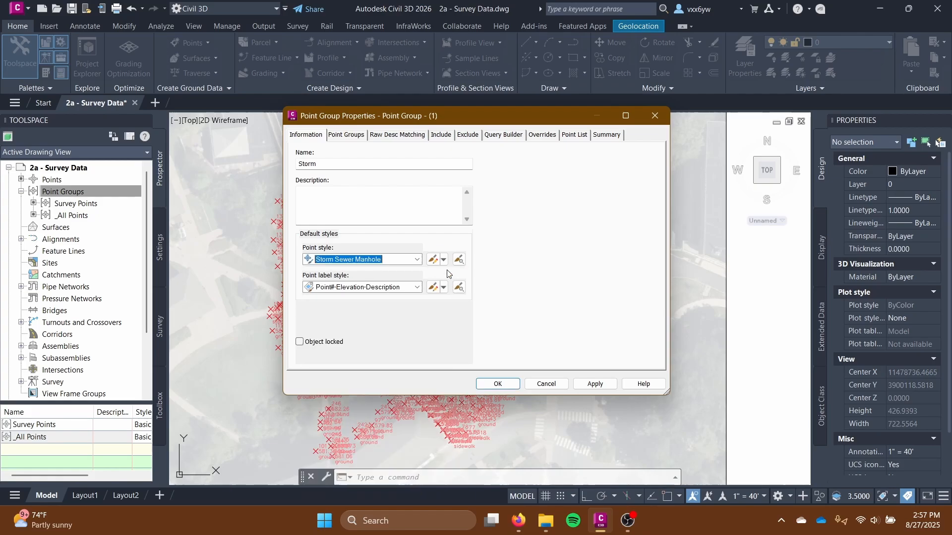
Step: Set the Storm group's point label style to <none> and apply the point group properties
click(358, 292)
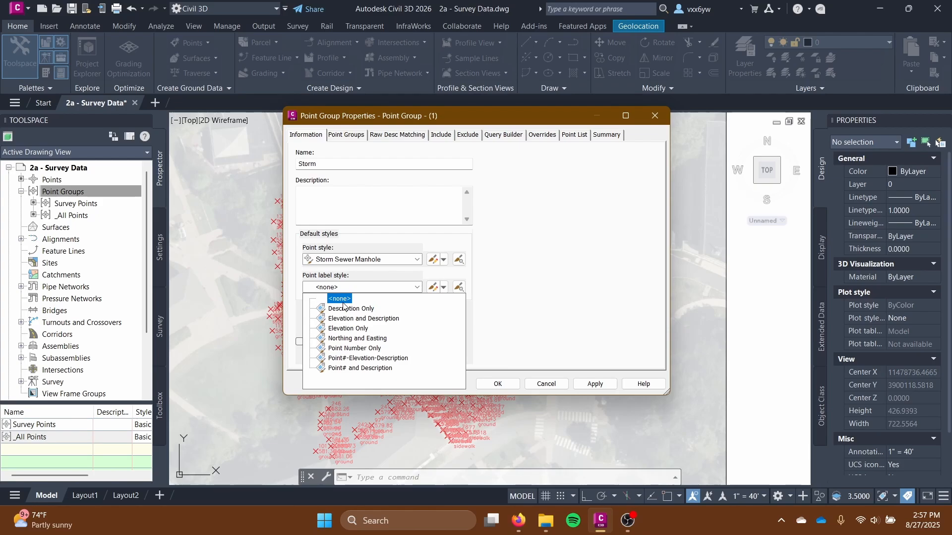
click(343, 304)
mouse_move(396, 115)
mouse_down()
mouse_move(825, 195)
mouse_move(764, 159)
mouse_up()
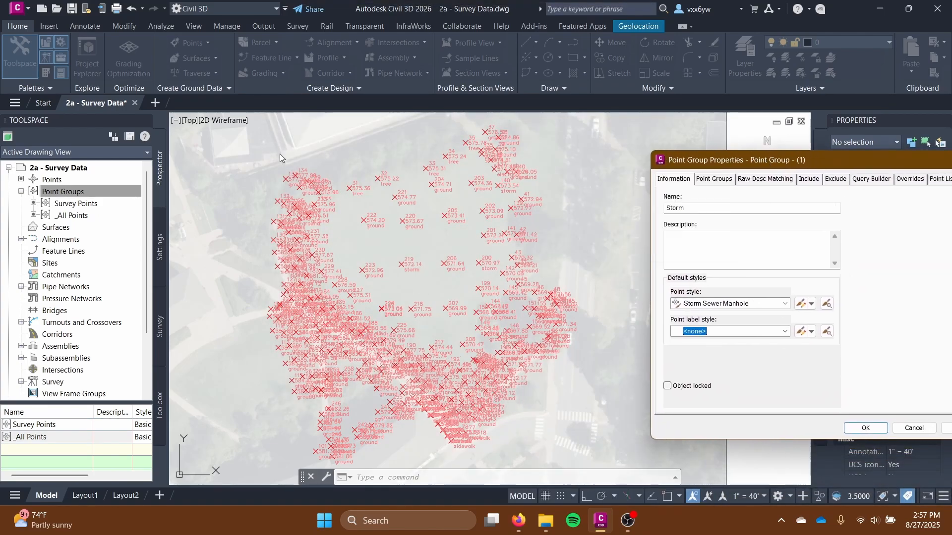
drag(766, 166, 404, 157)
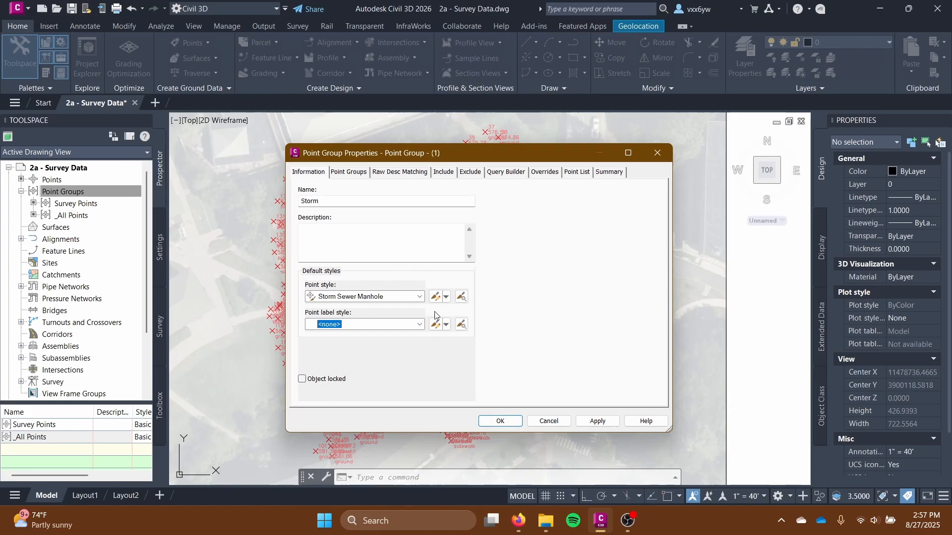
click(597, 421)
click(501, 421)
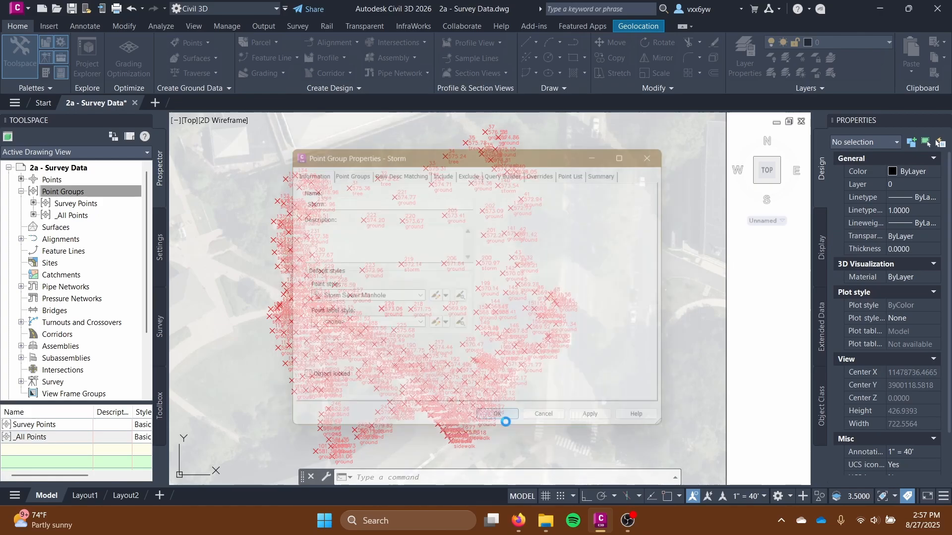
Step: Create a new point group named Ground with the Basic point style
right_click(75, 192)
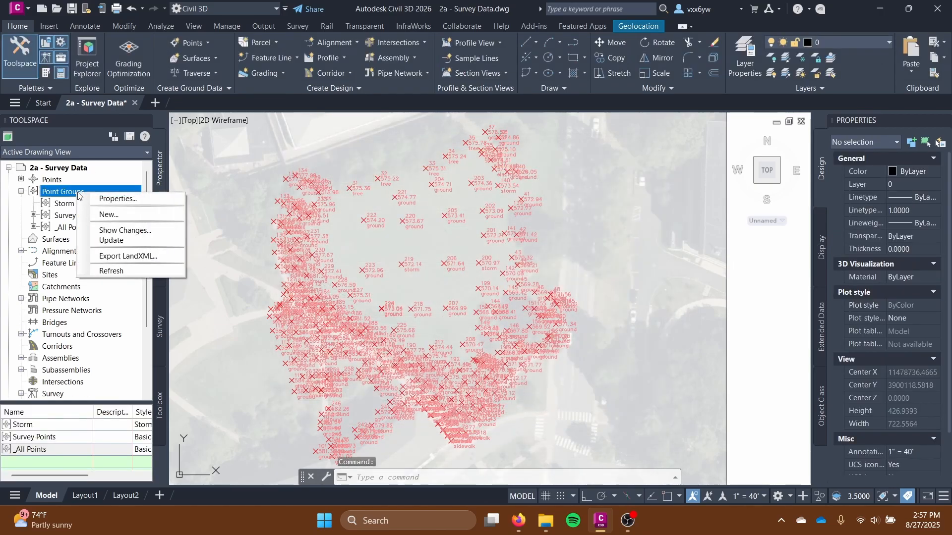
click(110, 213)
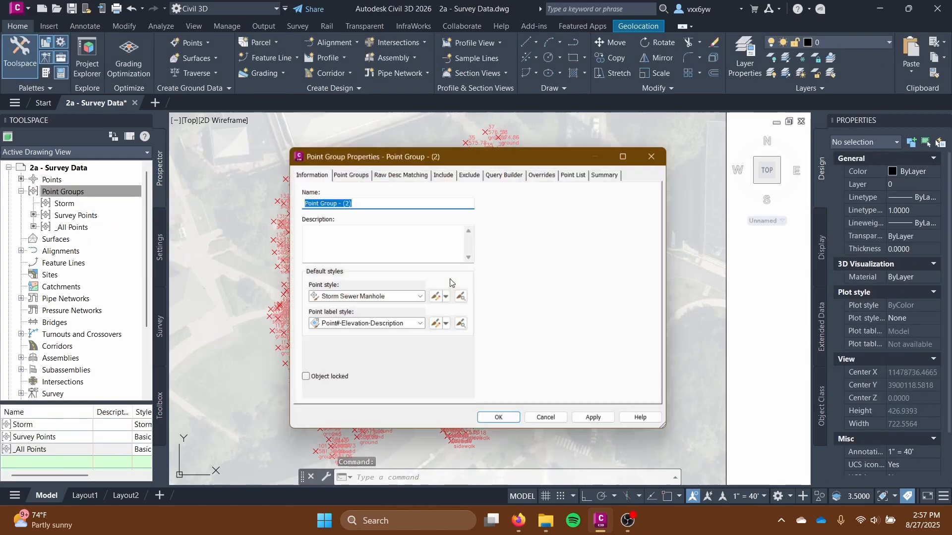
triple_click(358, 204)
text(Ground)
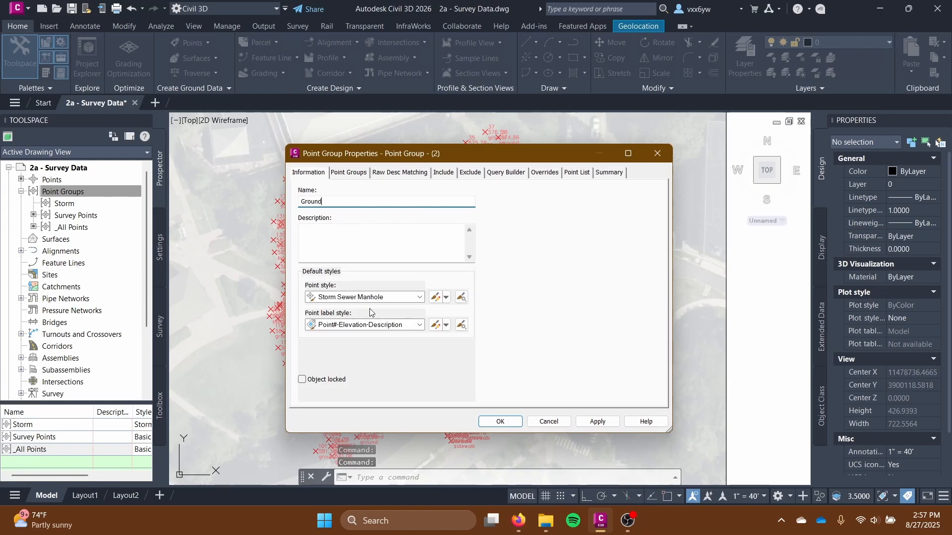
click(369, 297)
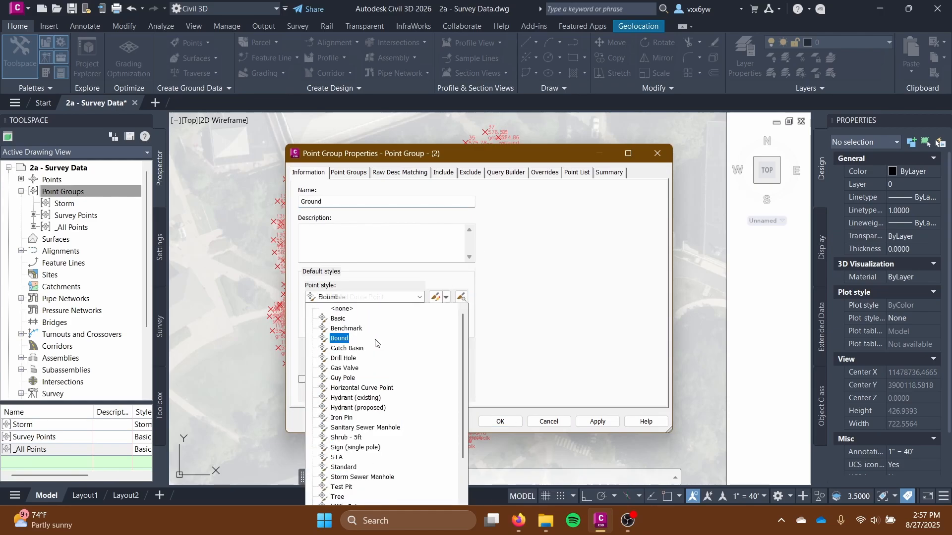
click(337, 322)
click(367, 325)
click(337, 334)
click(510, 426)
Step: Create a new point group named Electrical with the Gas Valve point style
right_click(63, 192)
click(110, 215)
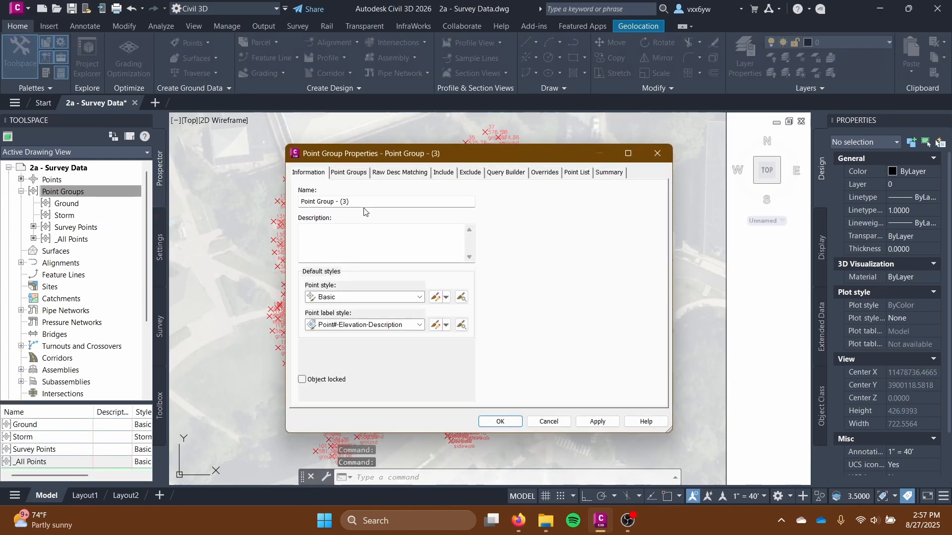
triple_click(344, 201)
text(Electrical)
click(370, 297)
scroll(349, 397, down, 3)
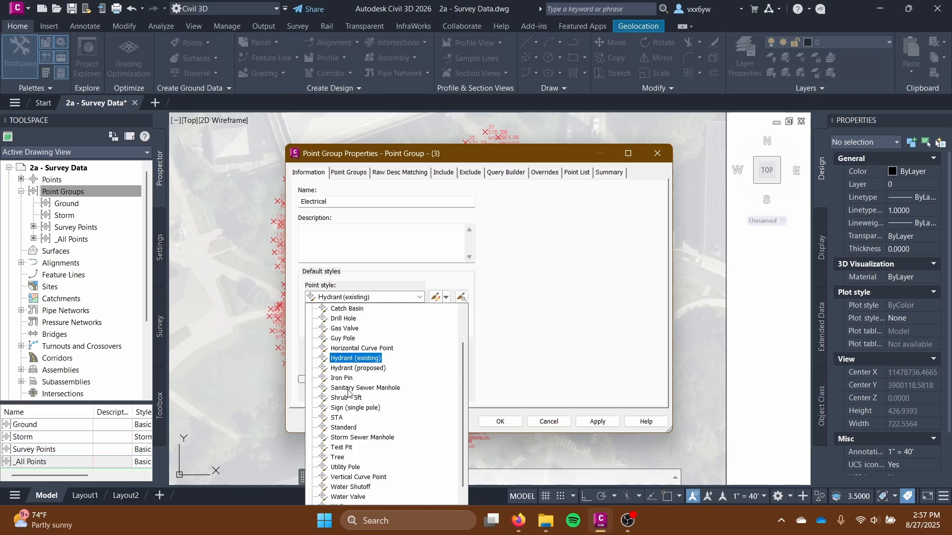
click(347, 457)
click(370, 297)
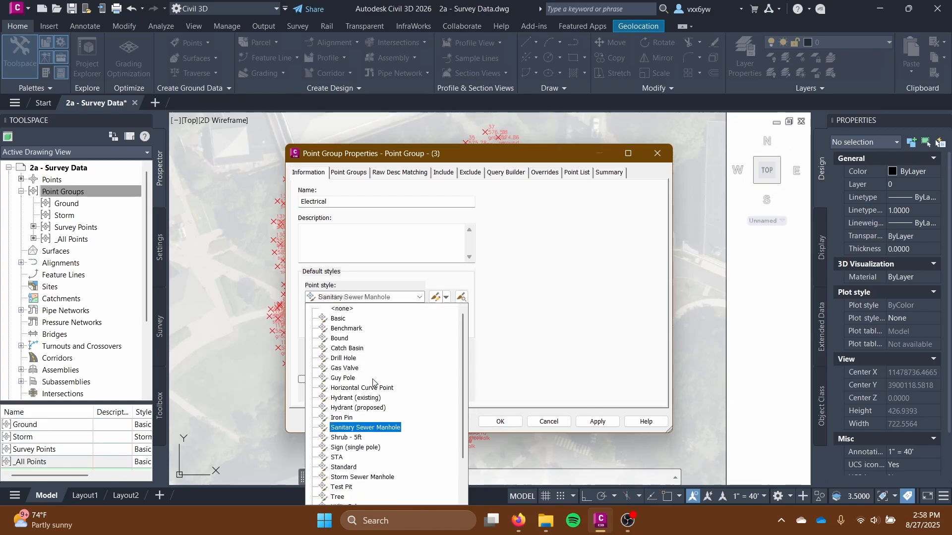
click(344, 369)
click(500, 421)
Step: Create a new point group named Light with the Utility Pole point style and the Point#-Elevation-Description label style
right_click(63, 191)
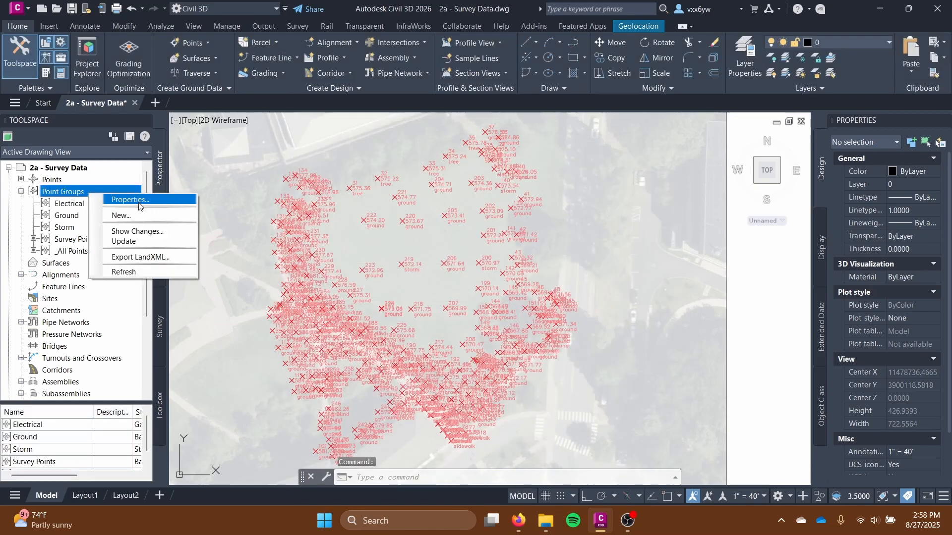
click(110, 215)
triple_click(335, 201)
text(Light)
click(369, 297)
click(347, 477)
click(369, 325)
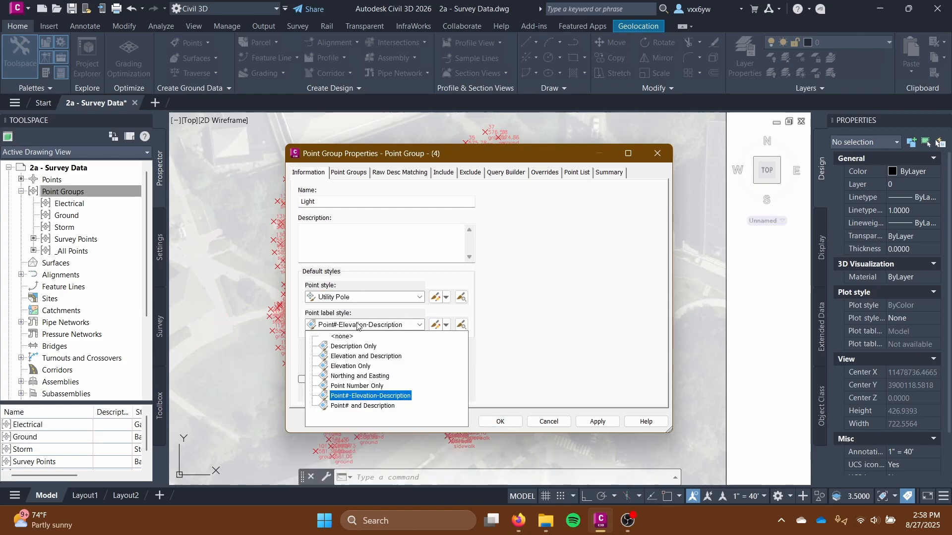
click(372, 395)
click(500, 421)
Step: Create a new point group named Tree with the Tree point style
right_click(62, 191)
click(114, 212)
triple_click(335, 201)
text(Tree)
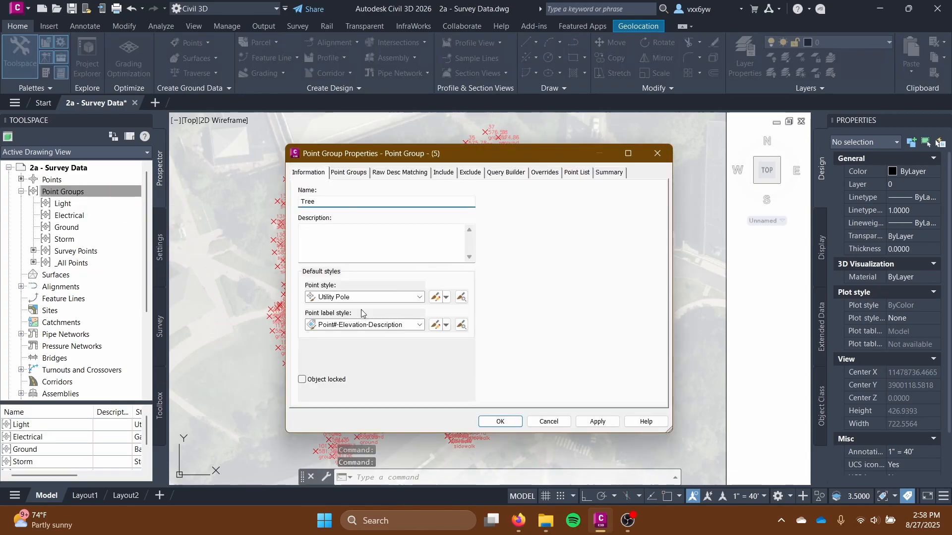
click(370, 297)
click(347, 435)
click(500, 422)
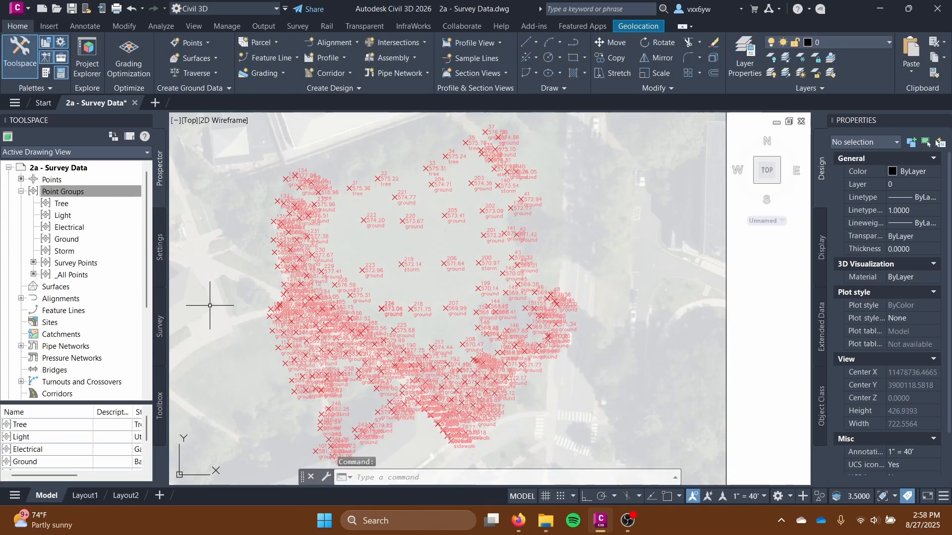
Step: Check which points the Tree, Light and Electrical point groups contain, compared with the Survey Points group
click(77, 205)
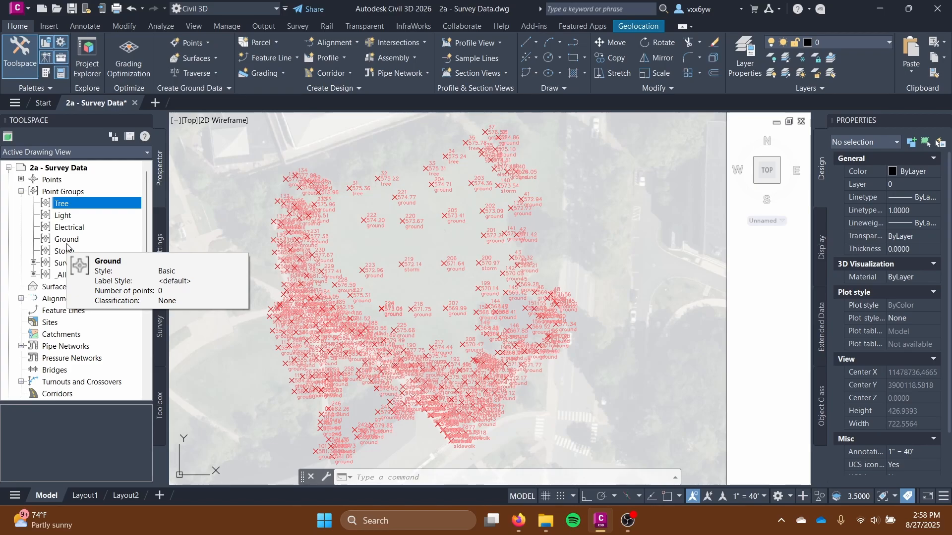
click(73, 263)
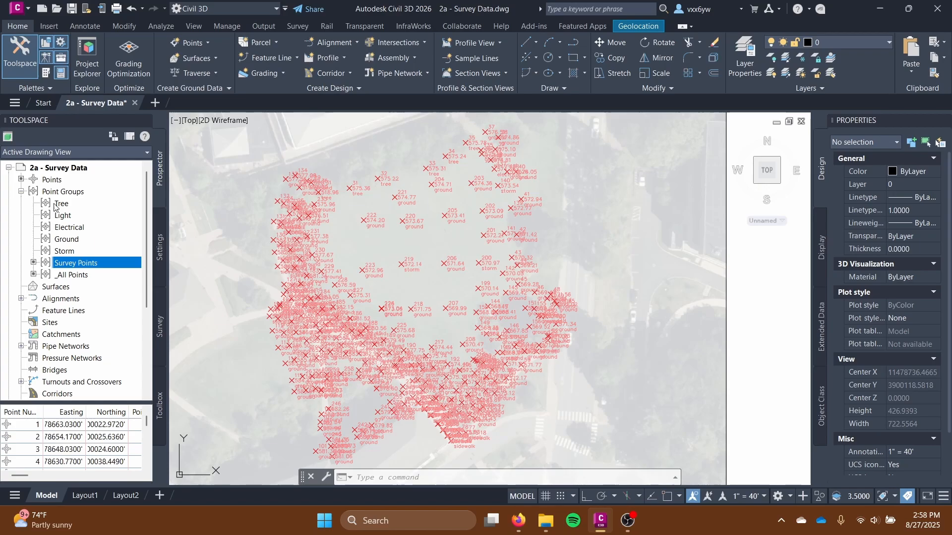
click(61, 204)
click(64, 215)
click(65, 229)
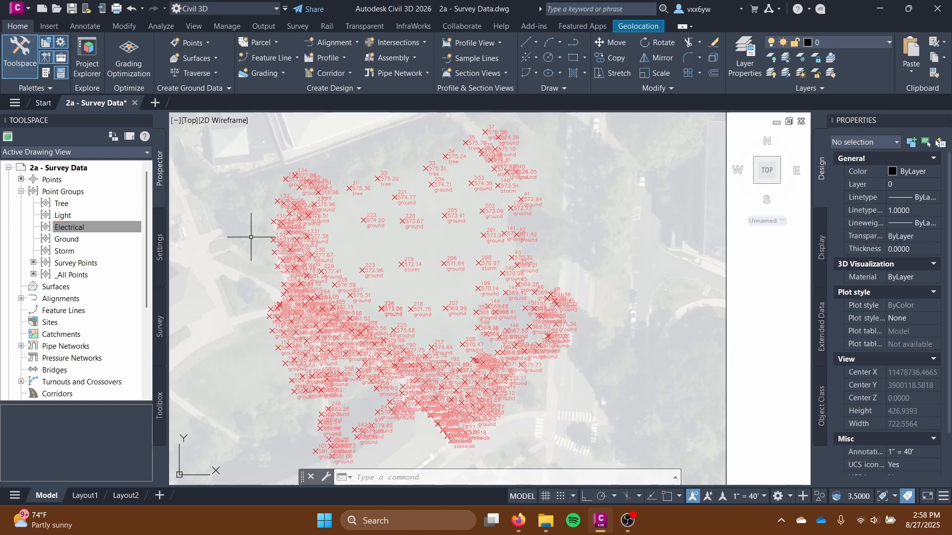
Step: Examine the survey point descriptions across the site and the details of ground point 222
scroll(322, 198, up, 4)
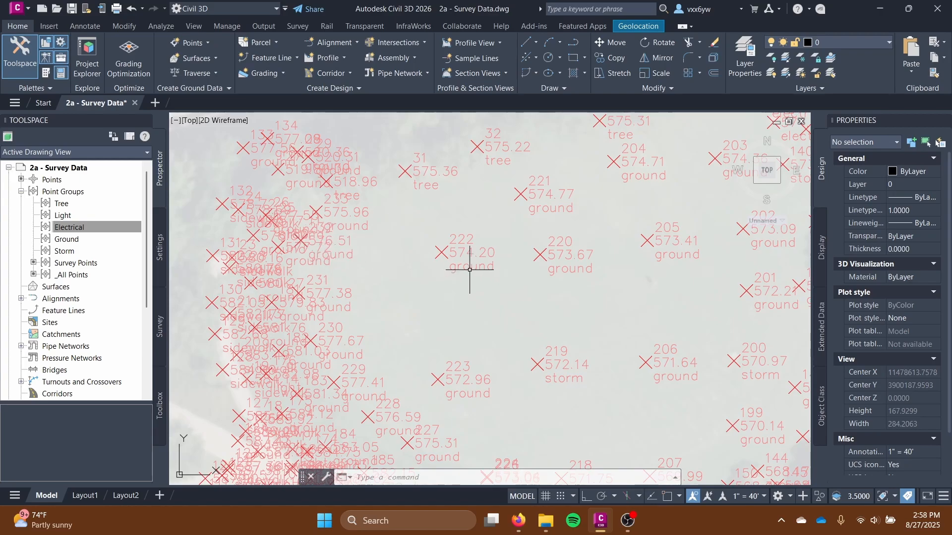
scroll(446, 273, down, 4)
middle_drag(440, 276, 384, 245)
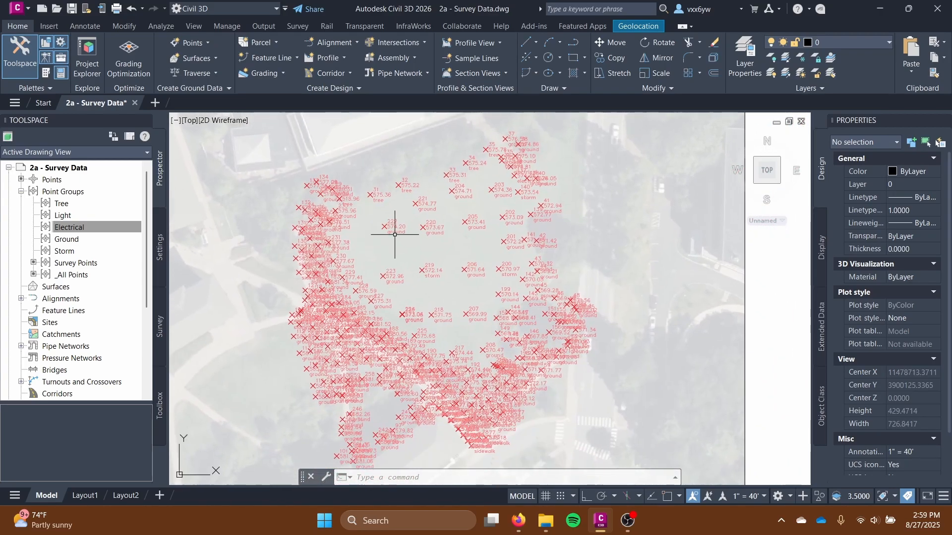
scroll(407, 229, up, 4)
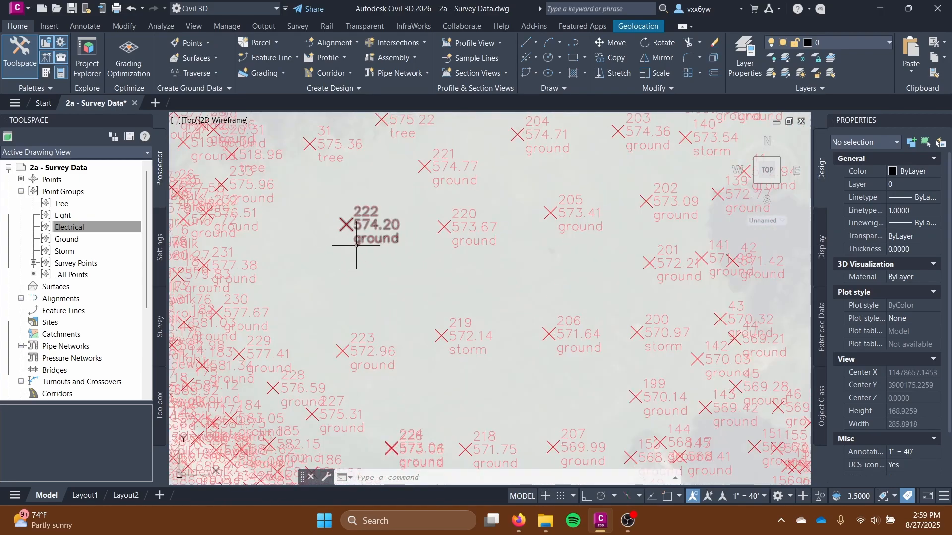
mouse_move(356, 245)
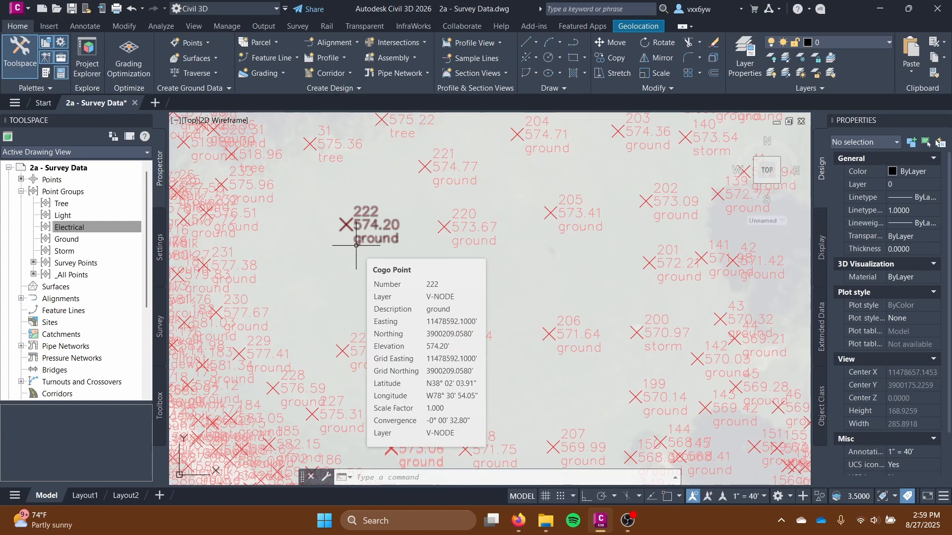
scroll(342, 249, down, 3)
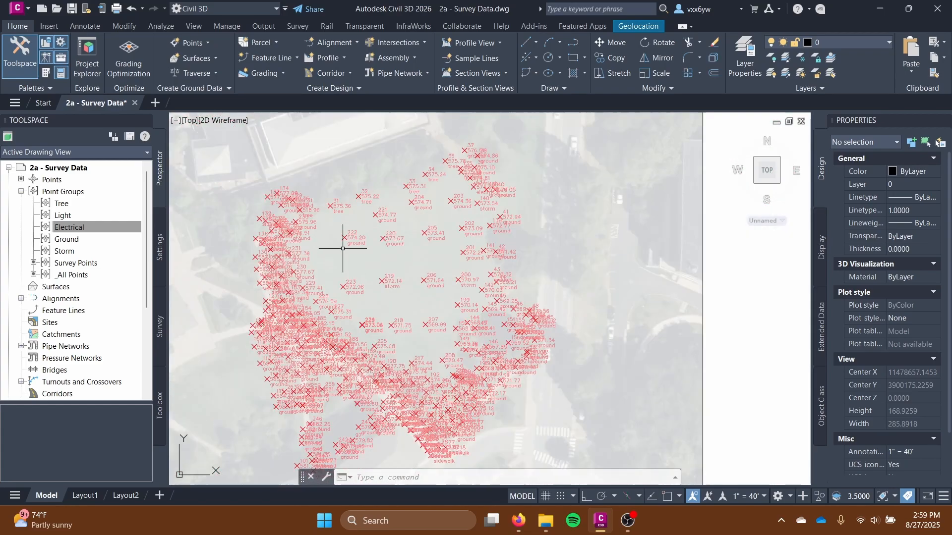
mouse_move(329, 259)
middle_down()
mouse_move(338, 228)
mouse_move(342, 249)
mouse_move(382, 264)
middle_up()
scroll(342, 249, up, 1)
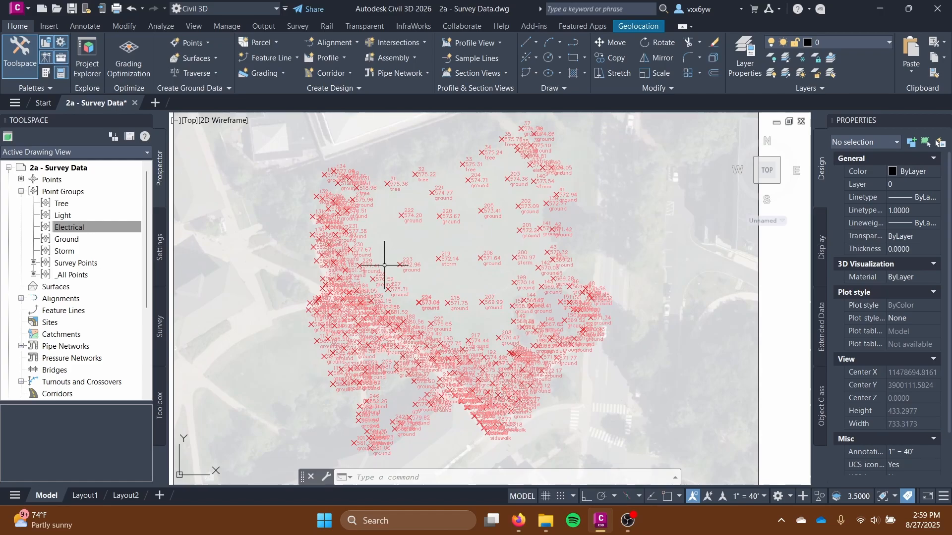
Step: Create a new description key set named Ground Key in the drawing's point settings
click(71, 206)
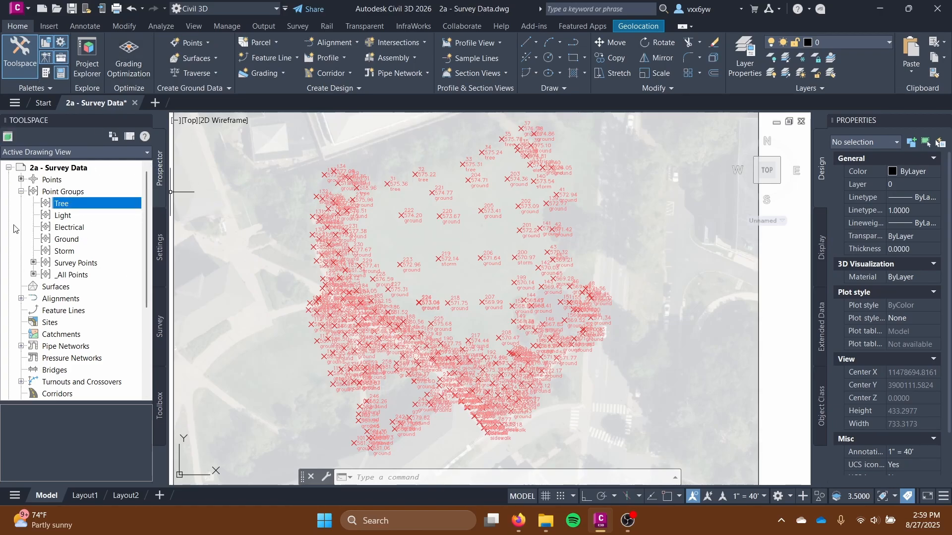
click(160, 254)
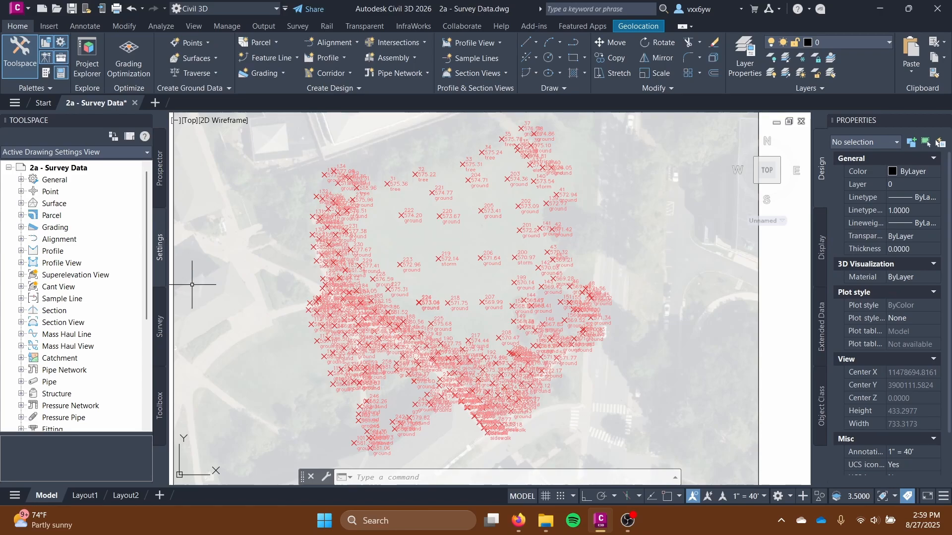
click(21, 192)
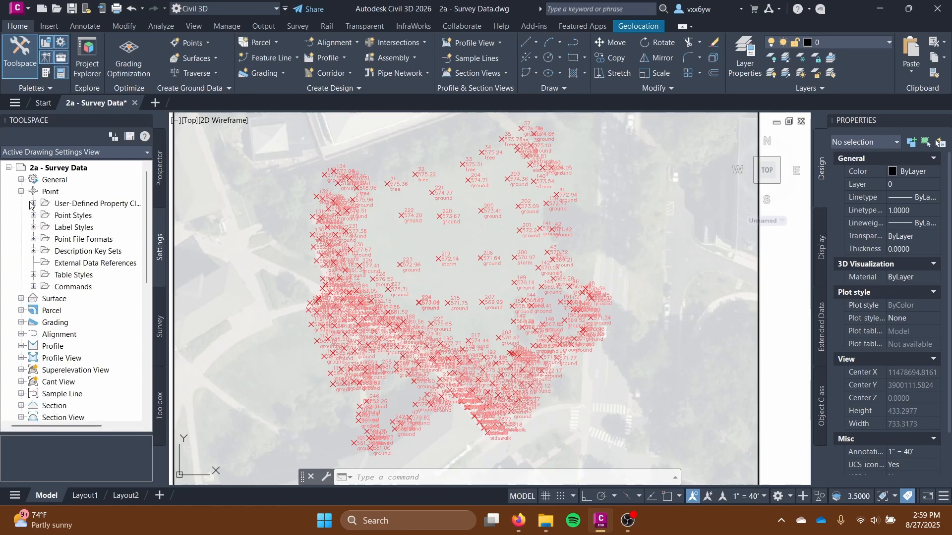
click(33, 251)
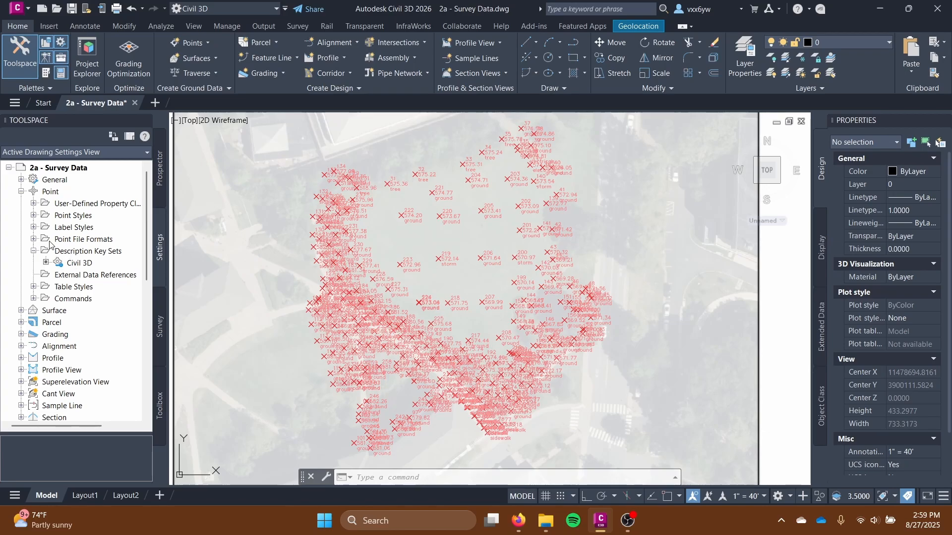
right_click(93, 251)
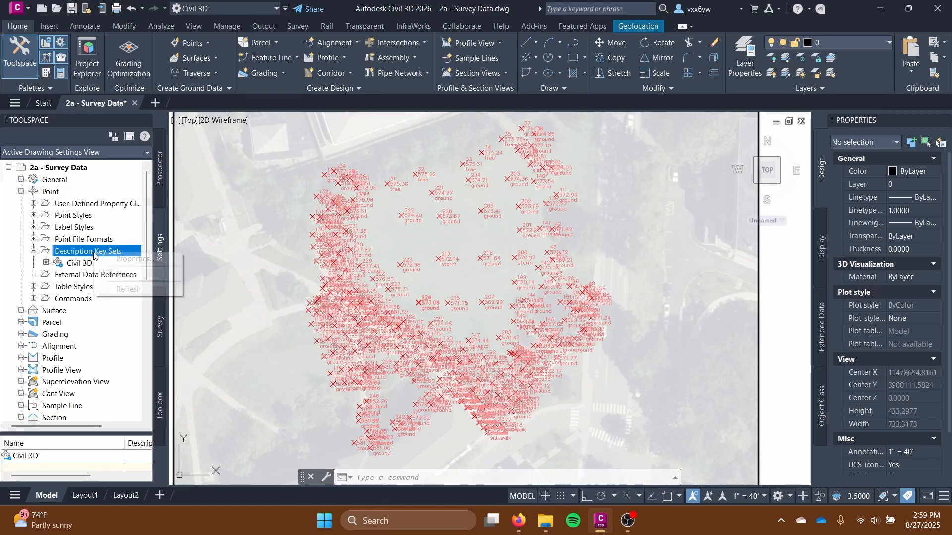
click(133, 275)
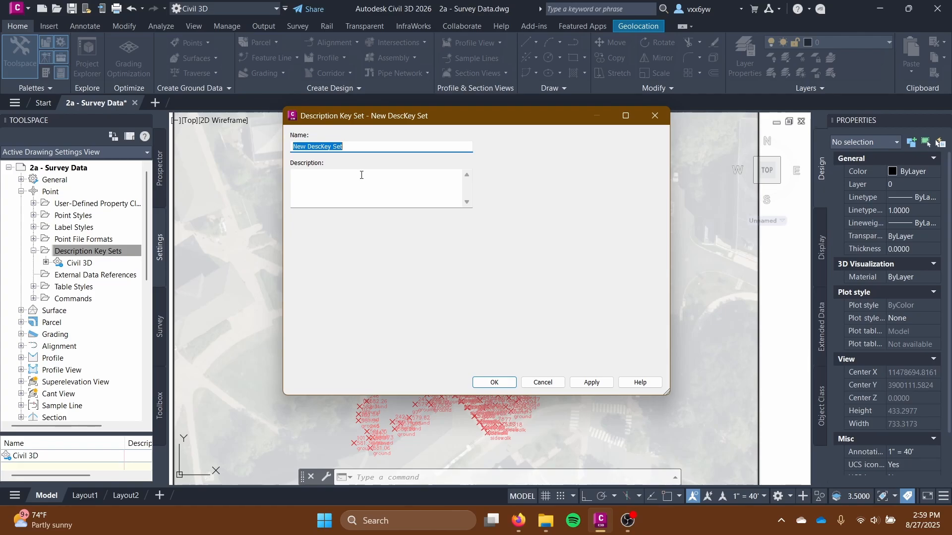
text(Ground Key)
key(Return)
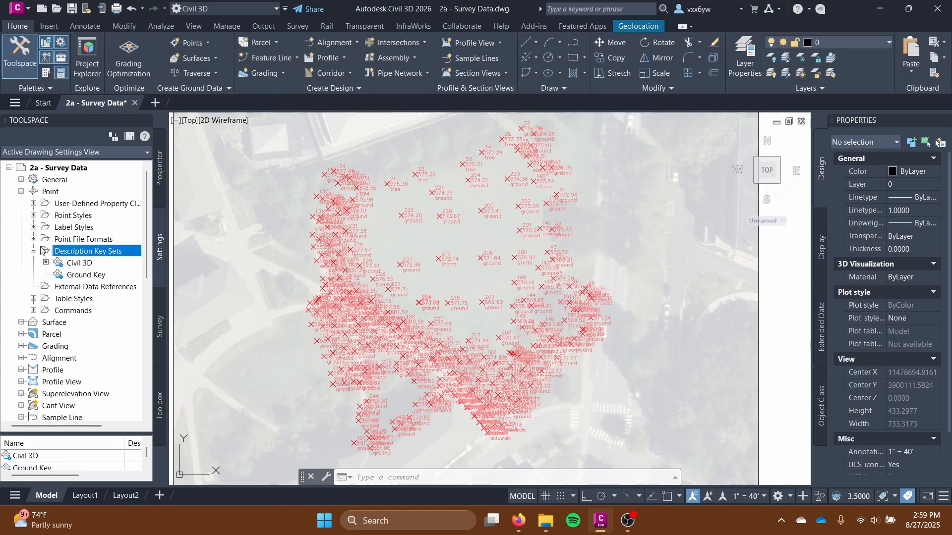
Step: Create a new description key set named Electrical Key
right_click(92, 253)
click(132, 258)
click(196, 9)
right_click(127, 252)
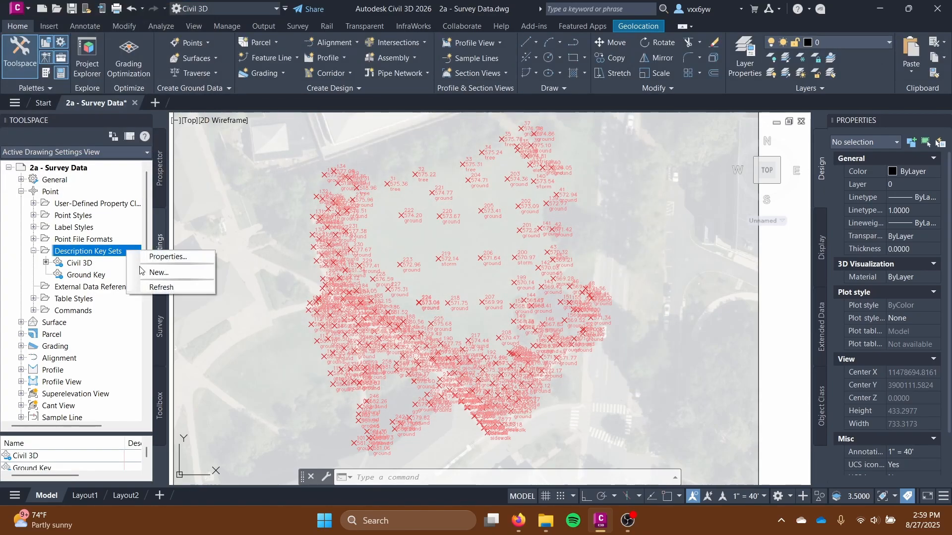
click(144, 273)
text(Electrical Key)
key(Return)
Step: Create two more description key sets, named Storm Key and Light Key
right_click(99, 251)
click(124, 268)
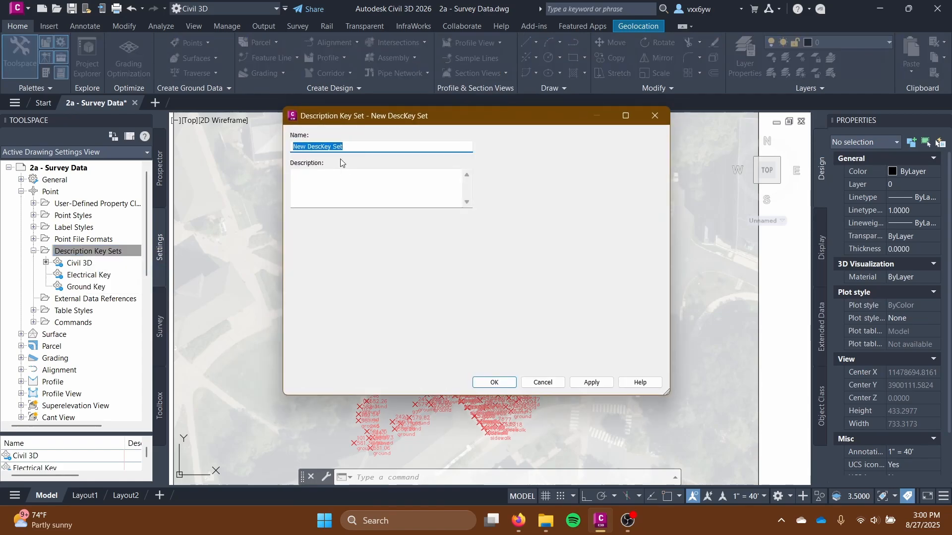
text(Storm Key)
key(Return)
right_click(100, 249)
click(125, 268)
text(Light Key)
key(Return)
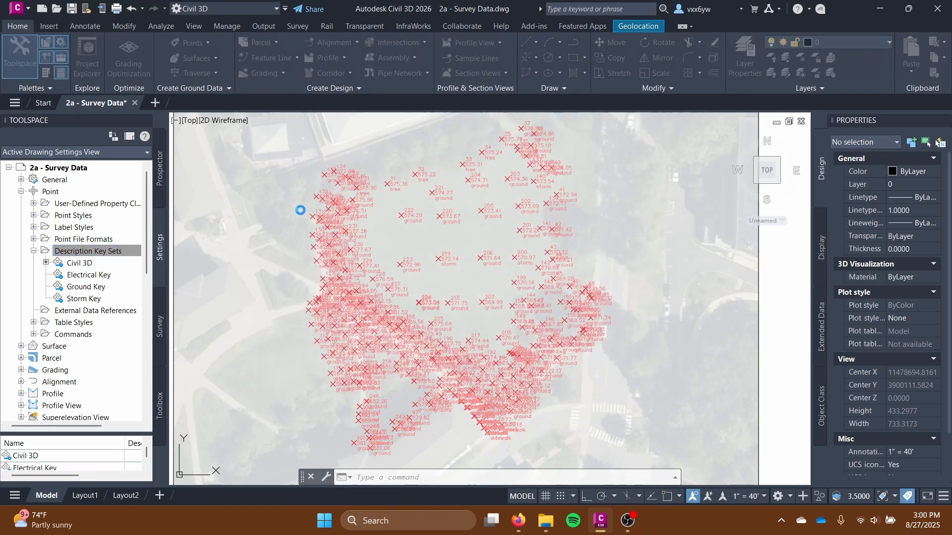
Step: Create a new description key set named Tree Key
right_click(88, 251)
click(112, 268)
text(Tree Key)
key(Return)
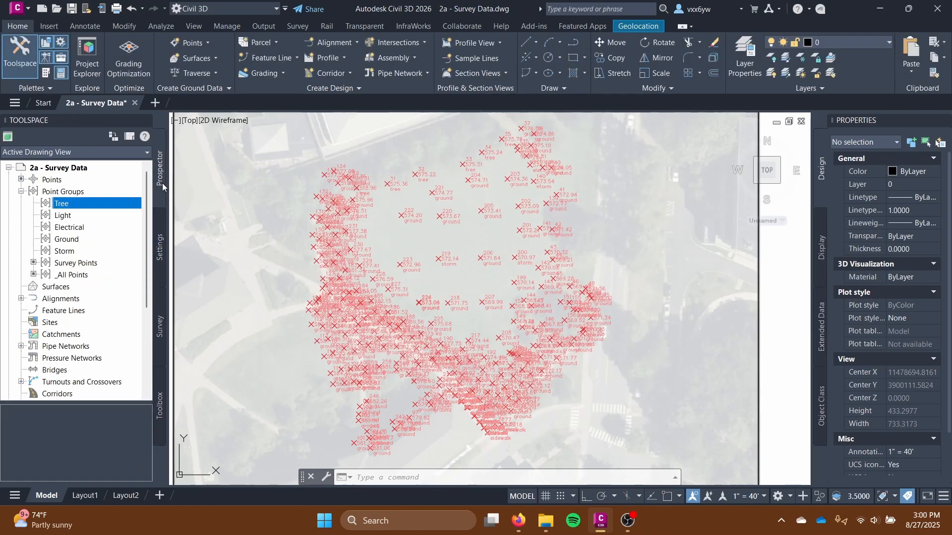
Step: Review the description key sets, checking which keys the Civil 3D and Electrical Key sets contain
click(91, 276)
click(92, 286)
click(79, 322)
click(107, 265)
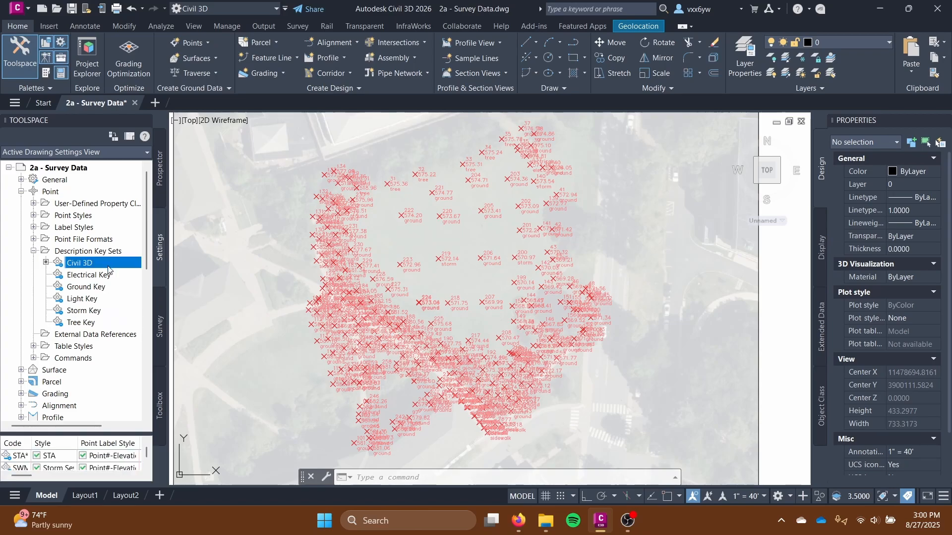
click(75, 274)
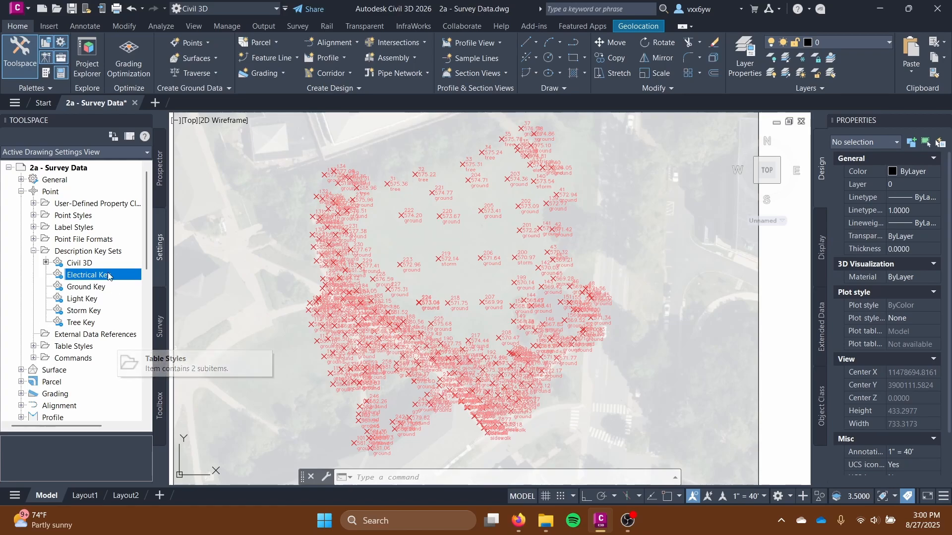
Step: Open the Ground Key set's keys for editing and reposition the floating key editor so its table can be worked in
click(96, 290)
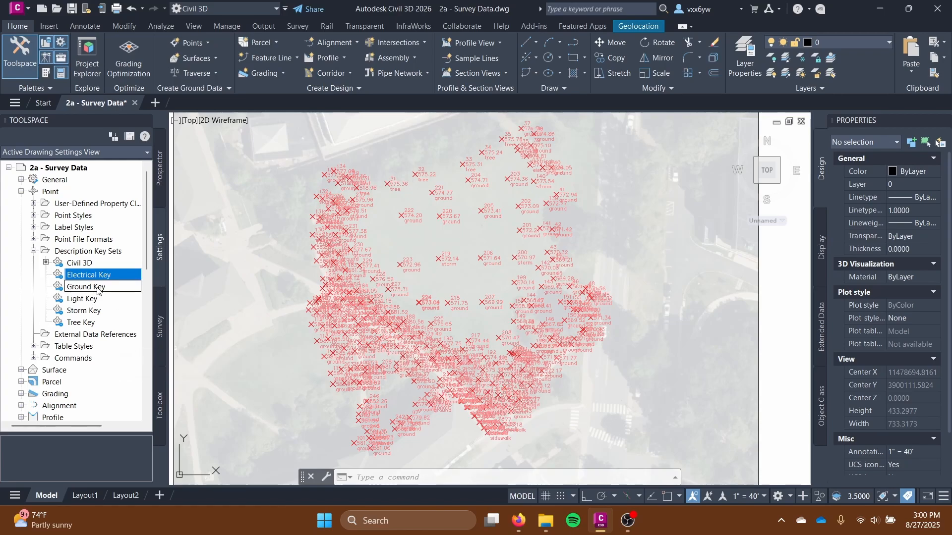
right_click(97, 290)
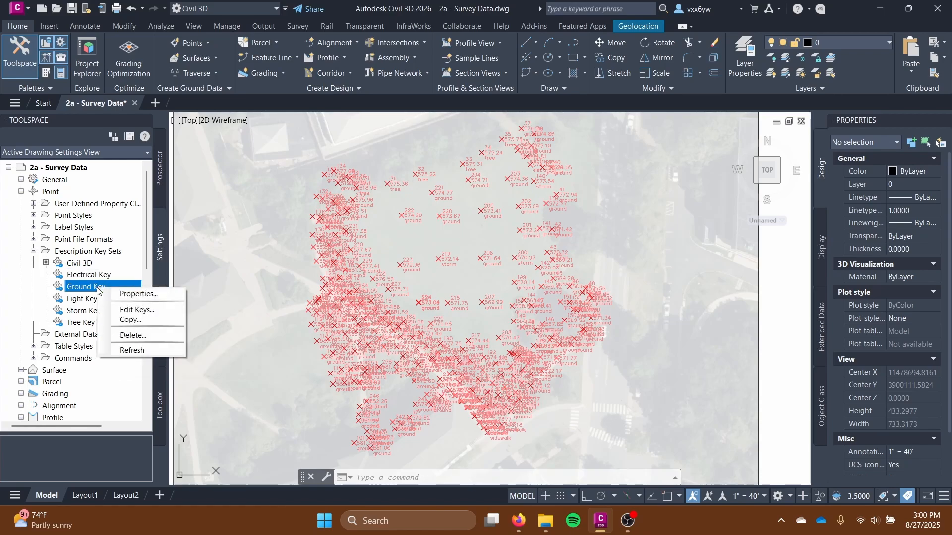
click(149, 311)
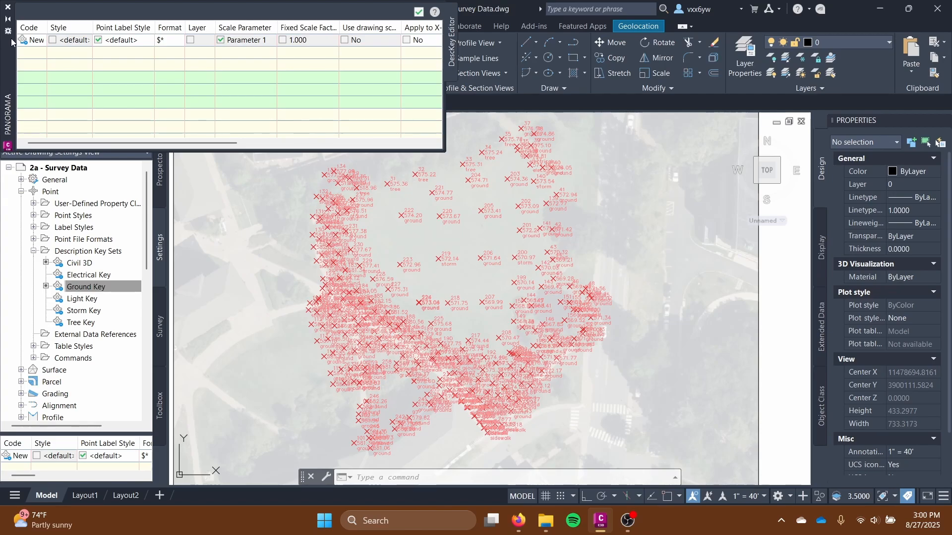
click(7, 19)
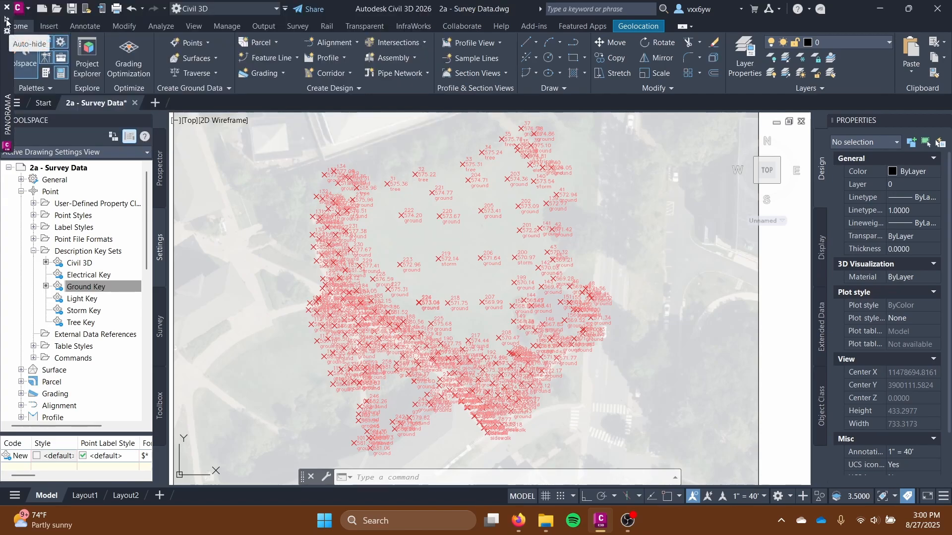
mouse_move(7, 30)
mouse_move(8, 55)
mouse_down()
mouse_move(41, 123)
mouse_move(164, 247)
mouse_move(174, 163)
mouse_move(615, 276)
mouse_move(416, 177)
mouse_move(100, 300)
mouse_move(203, 171)
mouse_move(173, 169)
mouse_up()
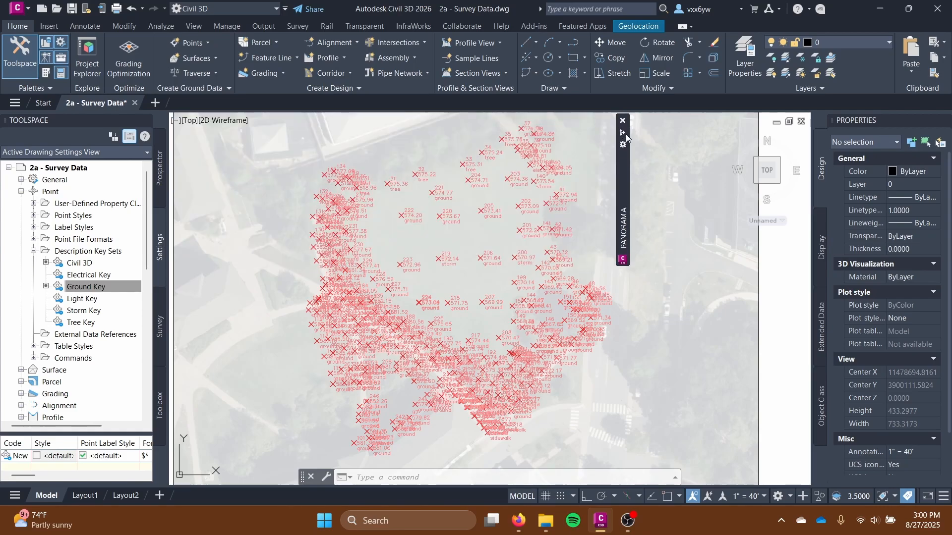
drag(629, 176, 802, 168)
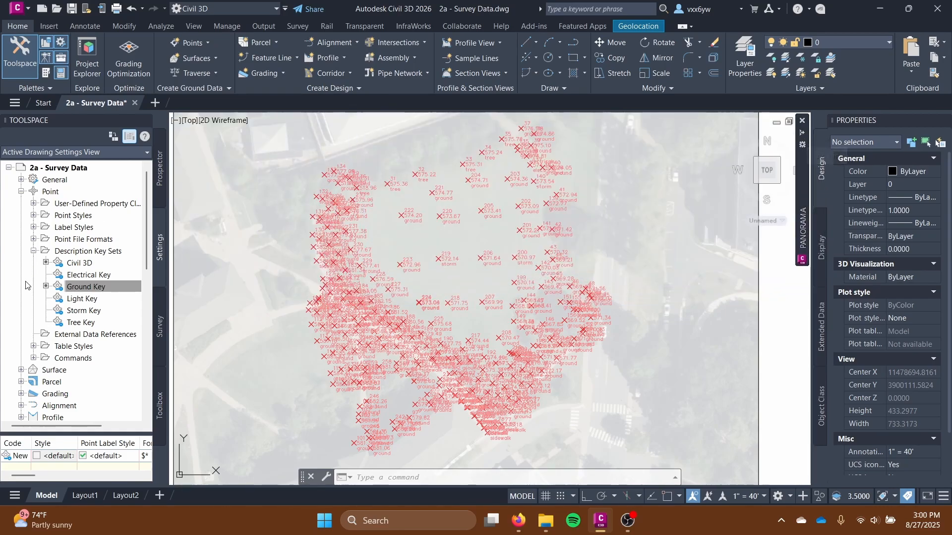
mouse_move(801, 189)
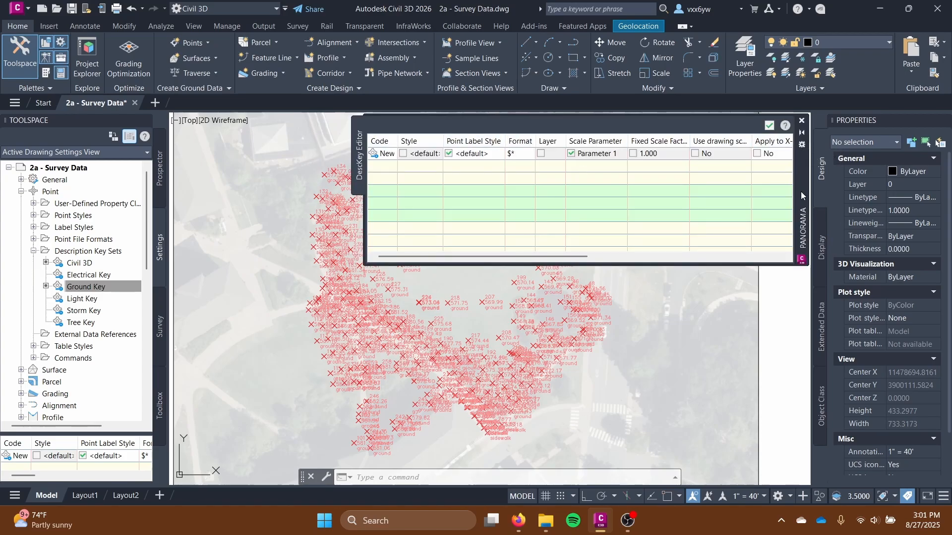
drag(801, 191, 503, 162)
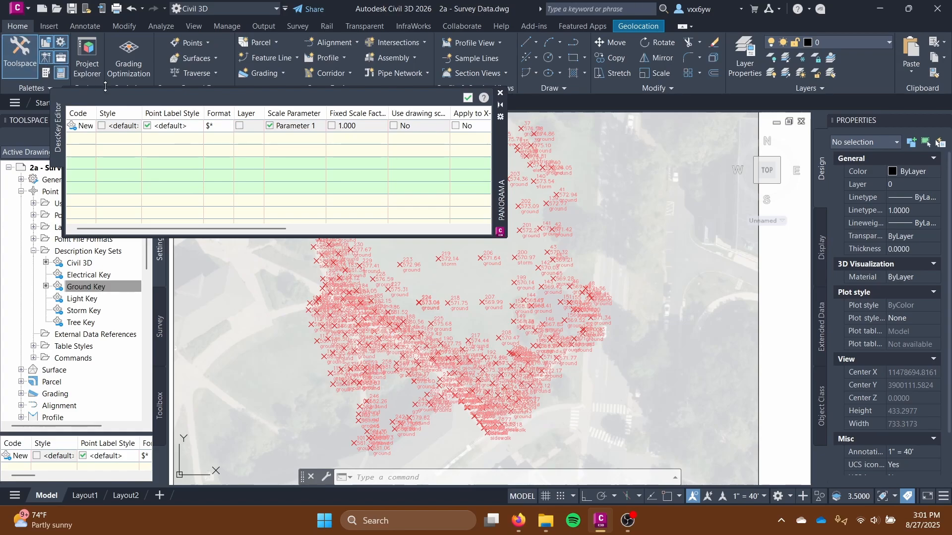
Step: Widen the Code column, set the Ground Key's description key code to *ground*, and close the key editor
click(87, 128)
click(88, 128)
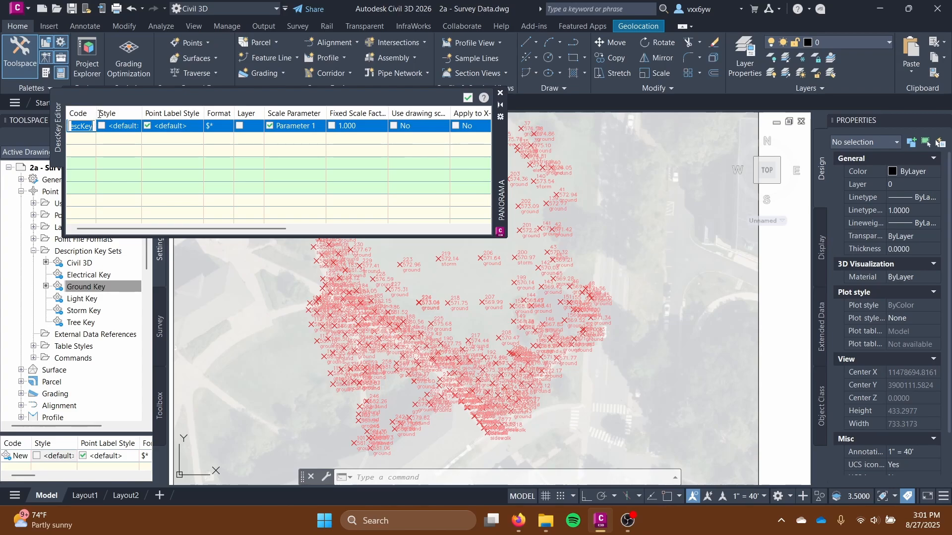
click(395, 100)
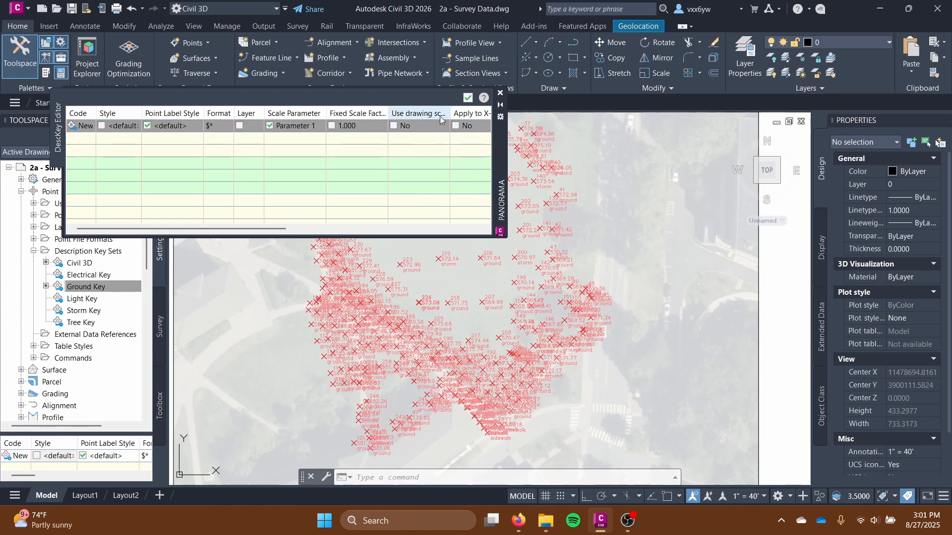
drag(96, 113, 64, 127)
click(125, 128)
click(125, 128)
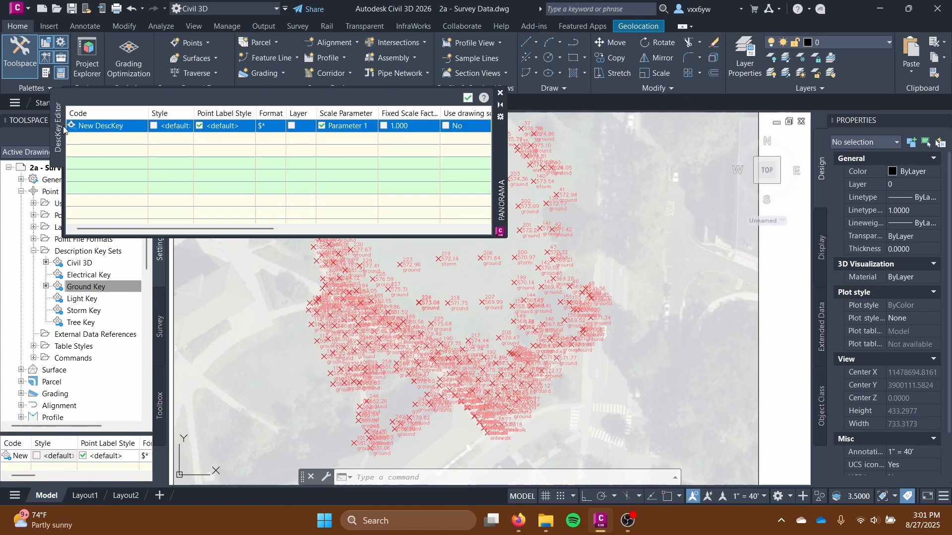
click(126, 128)
double_click(129, 128)
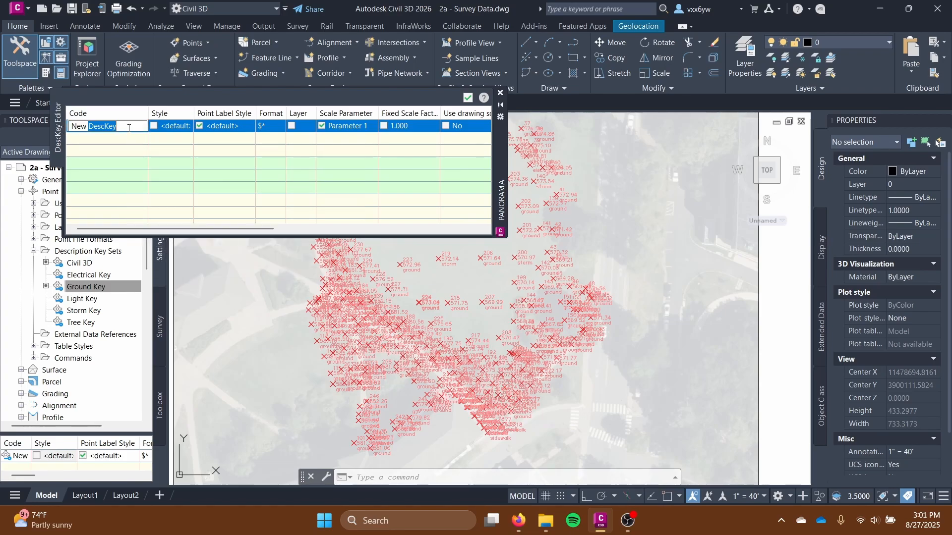
drag(128, 128, 71, 127)
key(BackSpace)
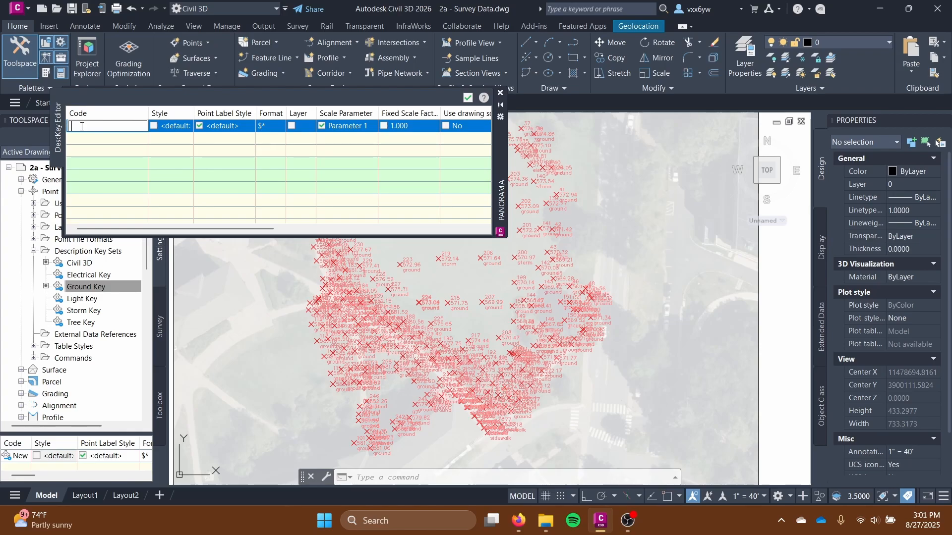
text(round)
text(*)
key(Return)
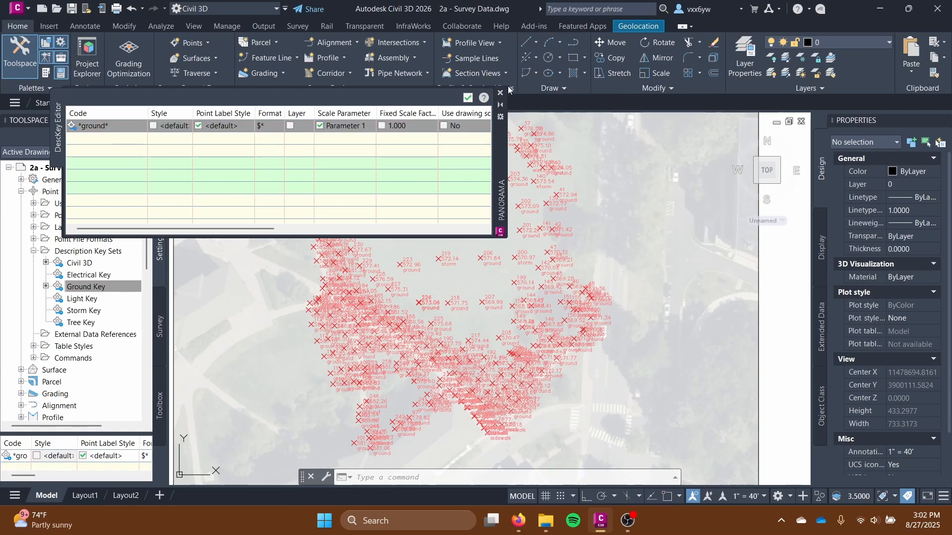
click(500, 93)
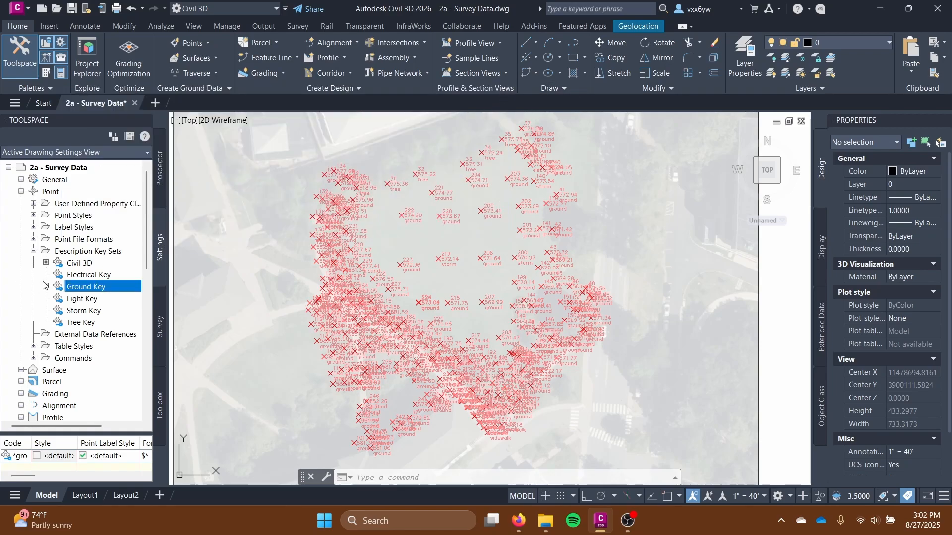
Step: Edit the Electrical Key set's keys, setting the description key code to *elect*
right_click(91, 278)
click(119, 295)
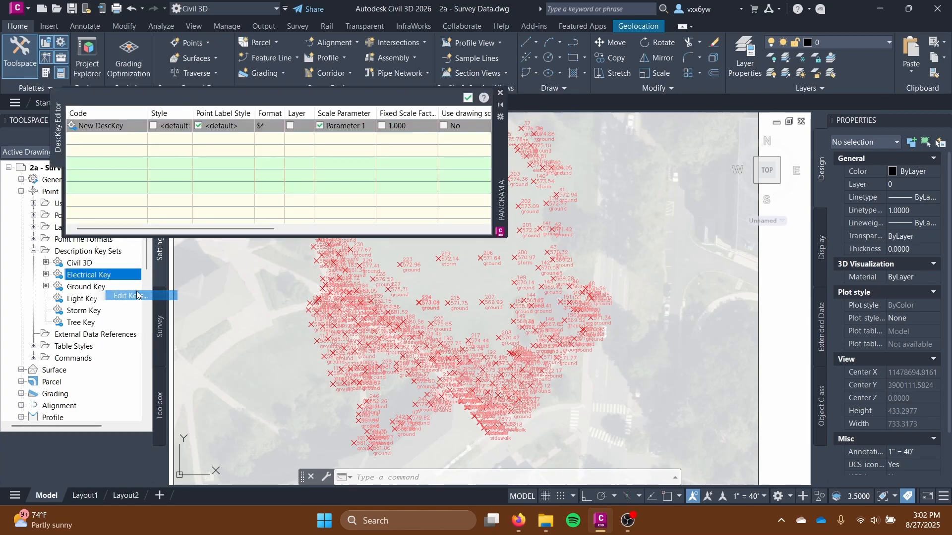
click(129, 126)
double_click(129, 127)
click(129, 126)
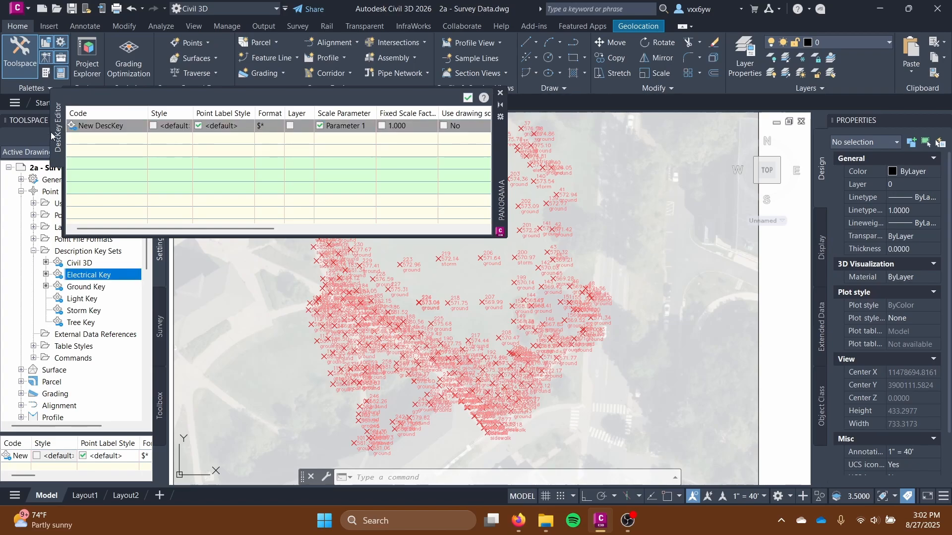
click(126, 126)
key(BackSpace)
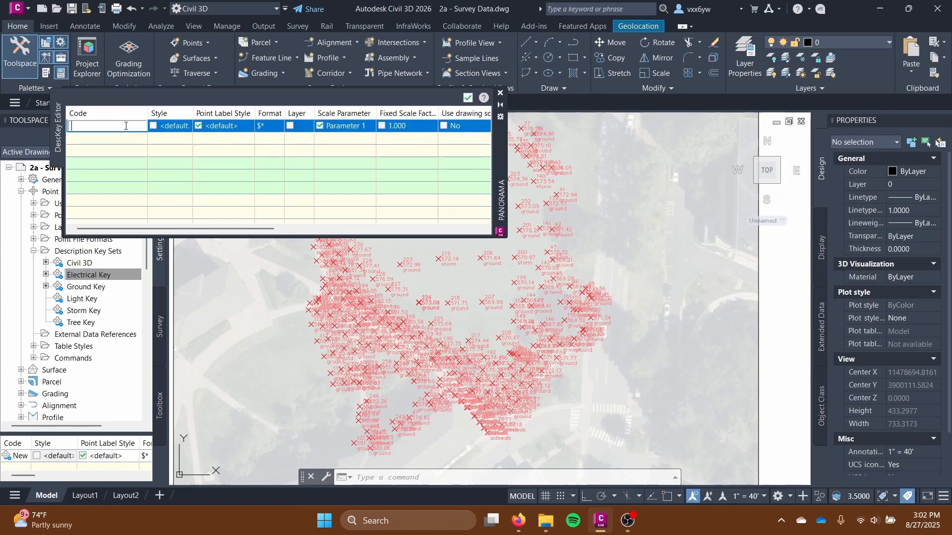
text(*elec)
click(501, 93)
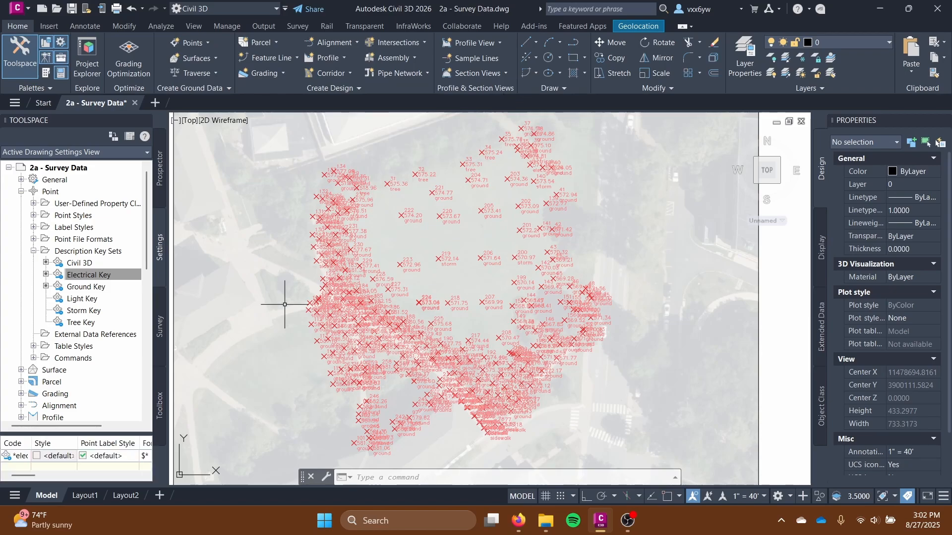
Step: Edit the Light Key set's keys, setting the description key code to *light*
click(91, 299)
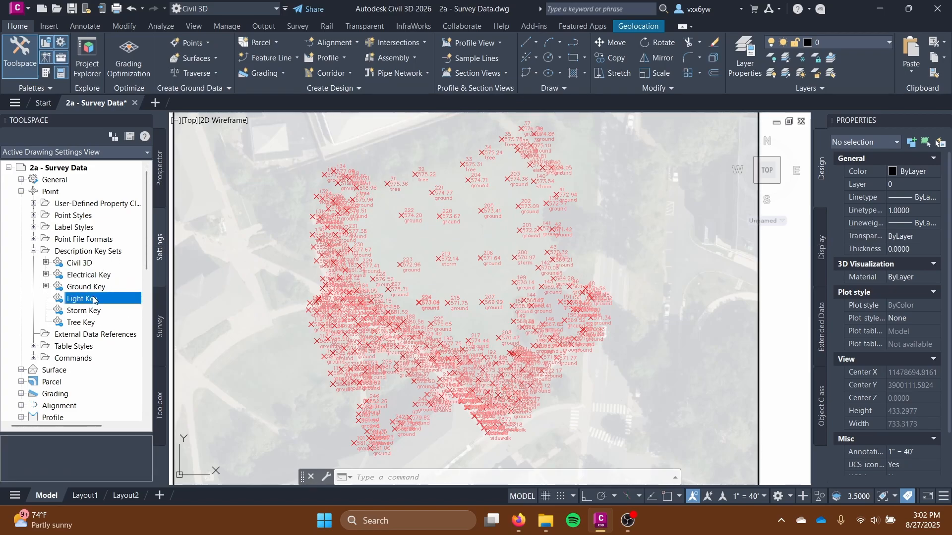
right_click(93, 299)
click(116, 314)
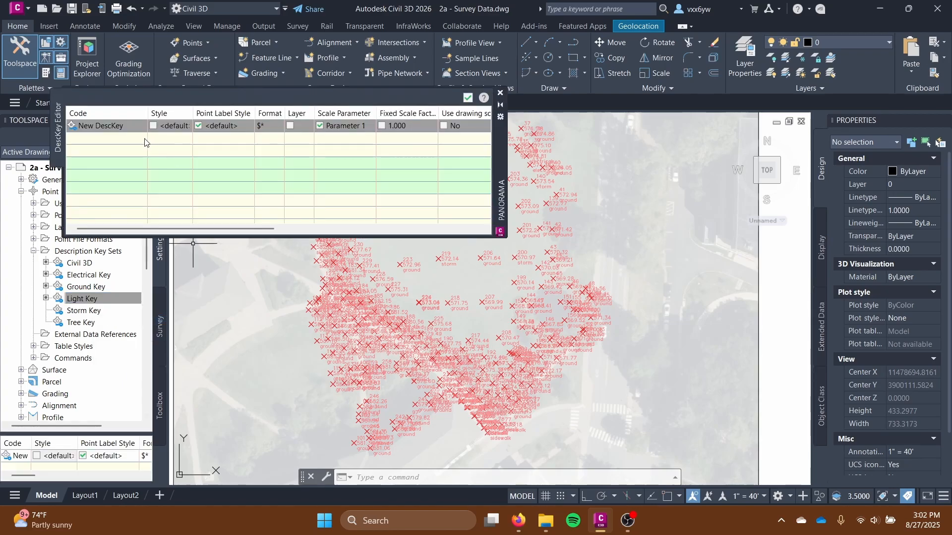
click(95, 126)
drag(81, 127, 68, 130)
text(*light*)
key(Return)
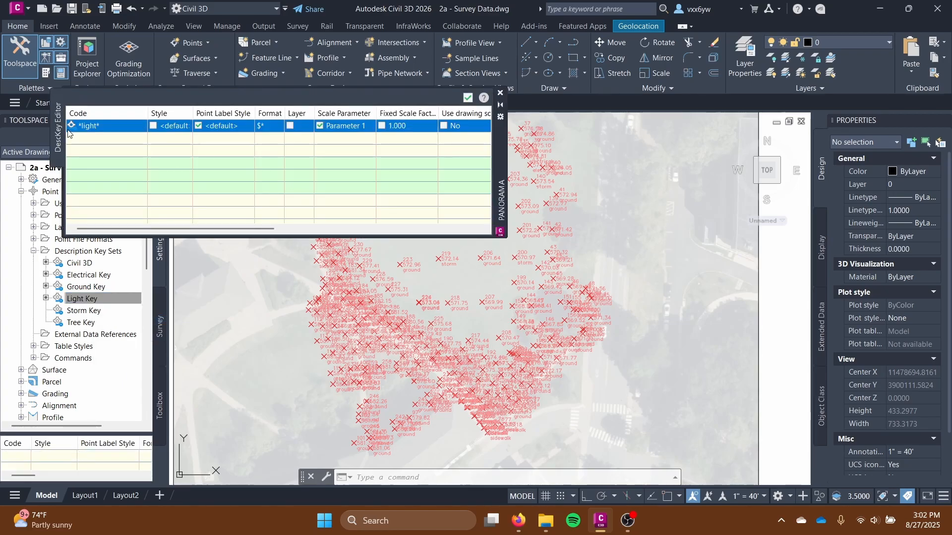
click(500, 93)
Step: Edit the Storm Key set's keys, setting the description key code to *storm*
right_click(91, 310)
click(131, 332)
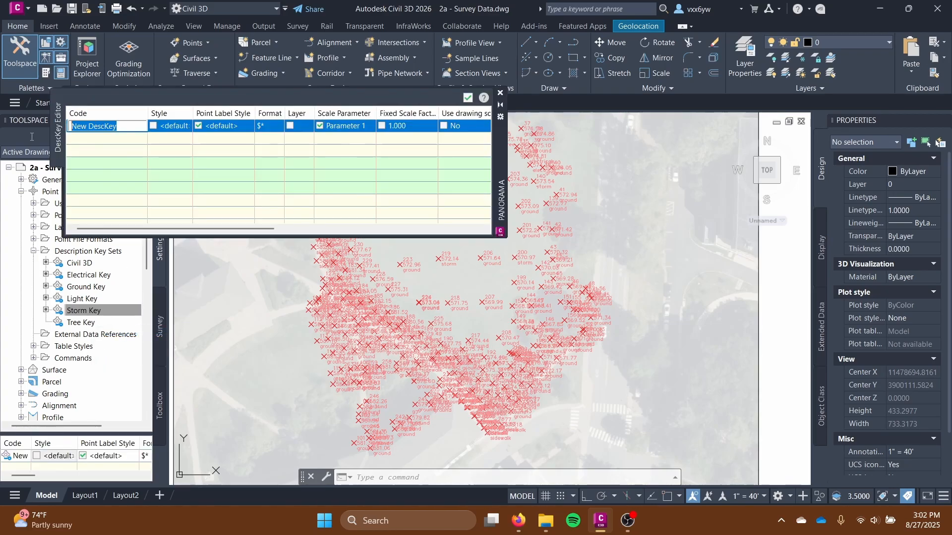
click(109, 126)
text(*storm*)
key(Return)
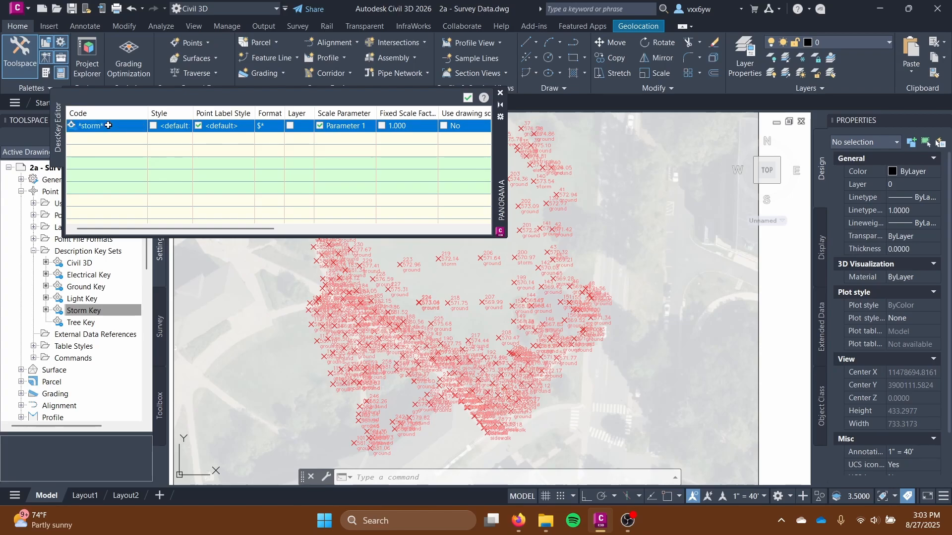
click(500, 92)
Step: Set the Tree Key's description key code to *tree* and save the drawing
right_click(104, 323)
click(133, 347)
double_click(110, 127)
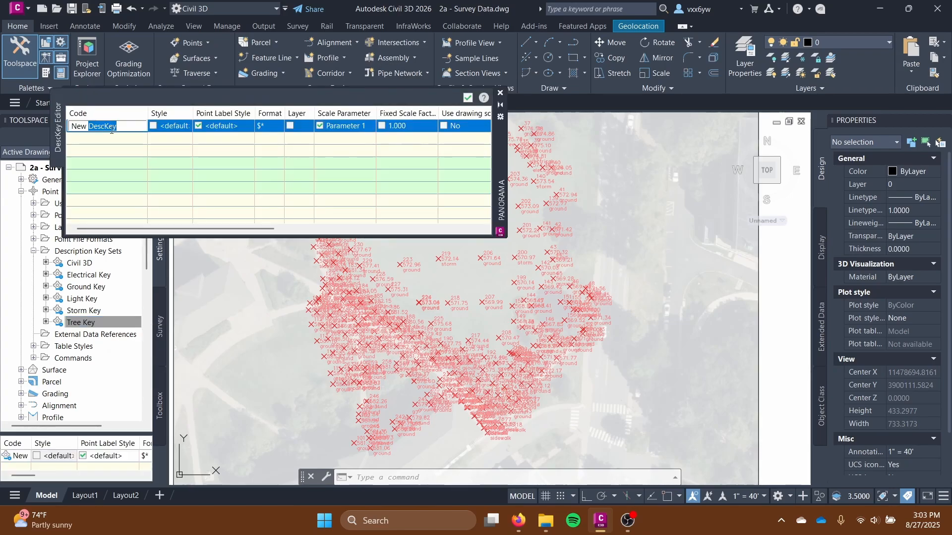
text(*tree*)
key(Return)
click(499, 93)
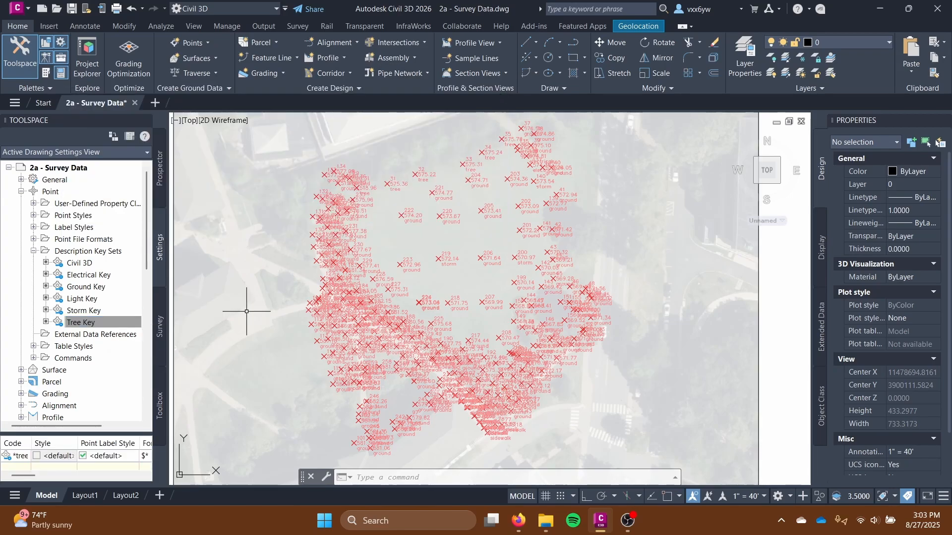
key(ctrl+s)
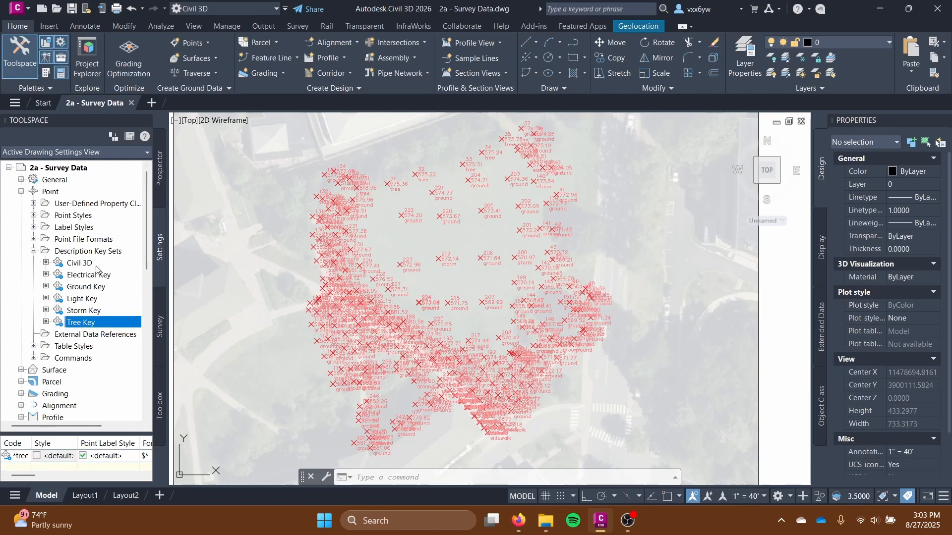
Step: Match the Tree point group to the *tree* raw description code in its properties and apply the change
click(160, 179)
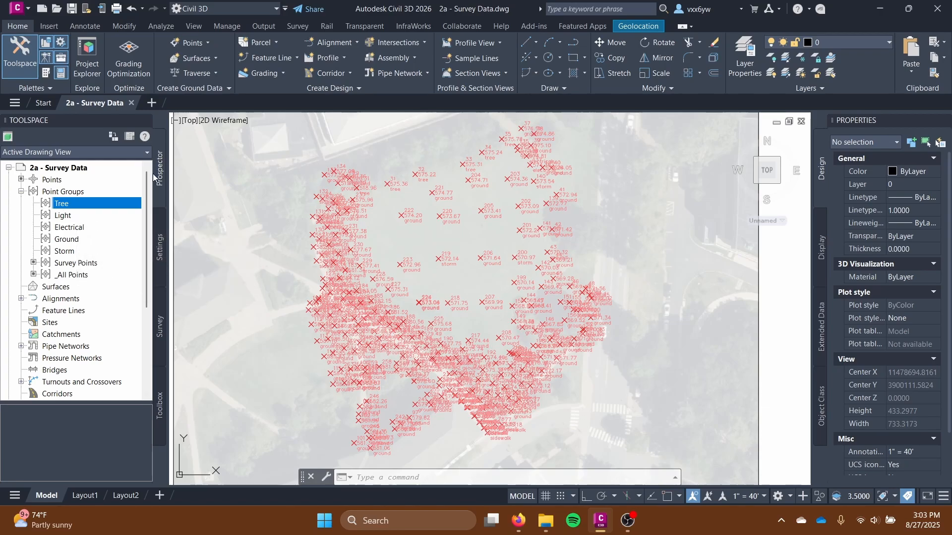
right_click(70, 206)
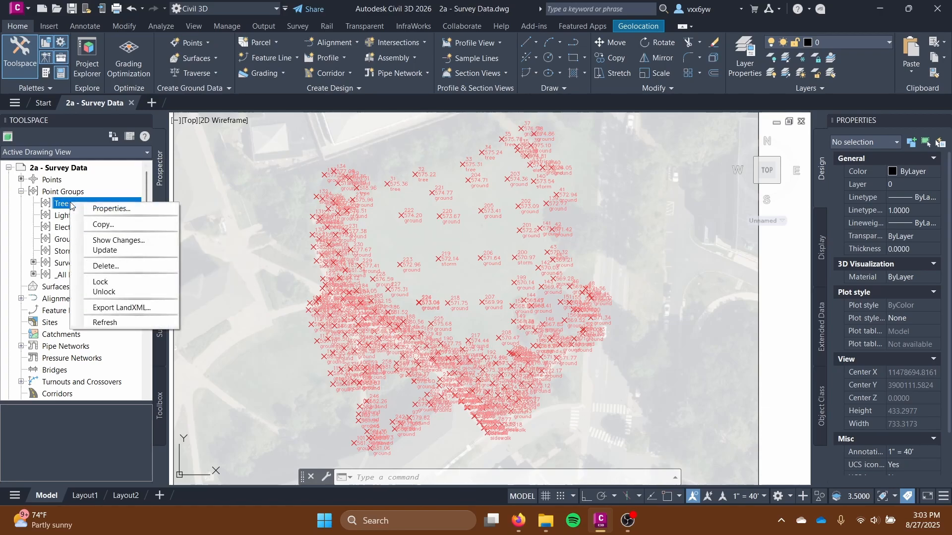
click(138, 210)
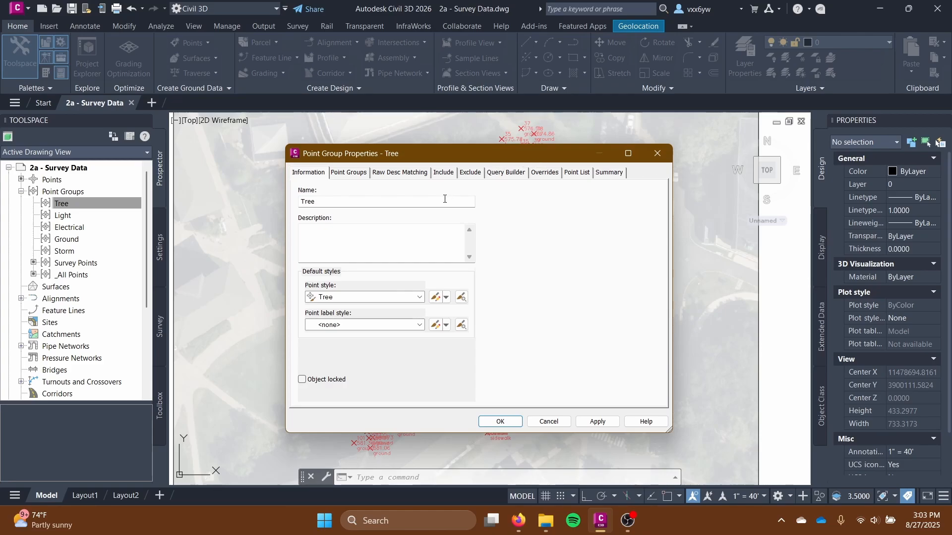
click(400, 174)
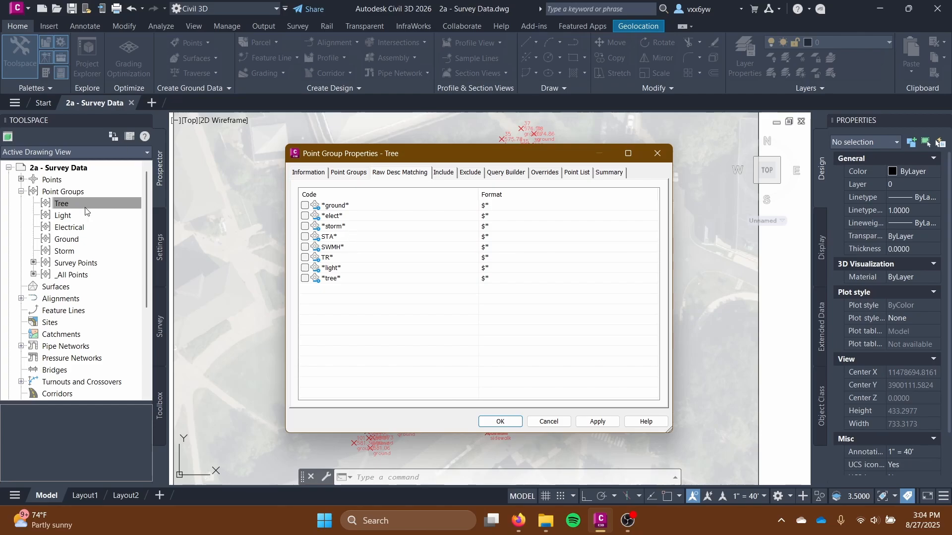
click(590, 421)
click(500, 422)
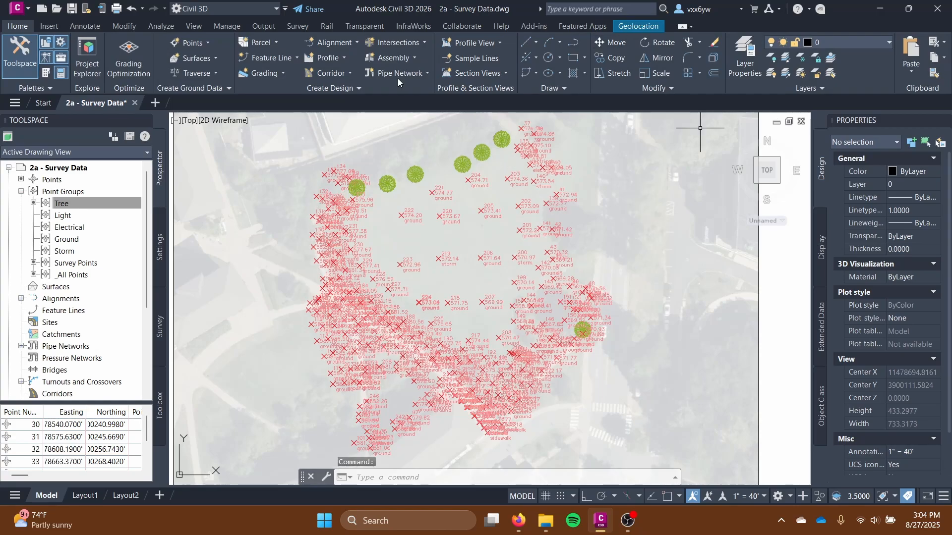
Step: Examine the tree point symbols across the surveyed site against the aerial image
scroll(412, 169, up, 4)
scroll(350, 268, down, 4)
mouse_move(411, 173)
middle_down()
mouse_move(351, 268)
mouse_move(369, 218)
middle_up()
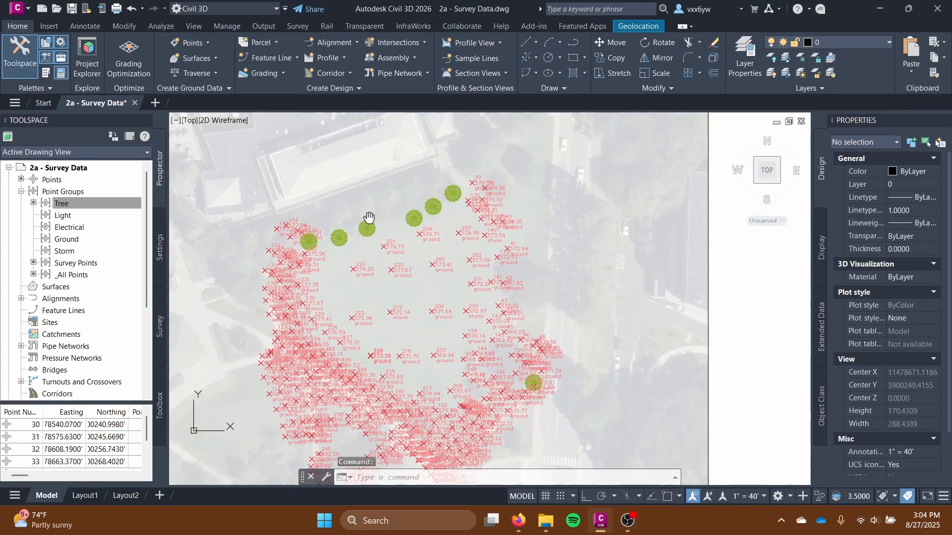
scroll(326, 230, up, 2)
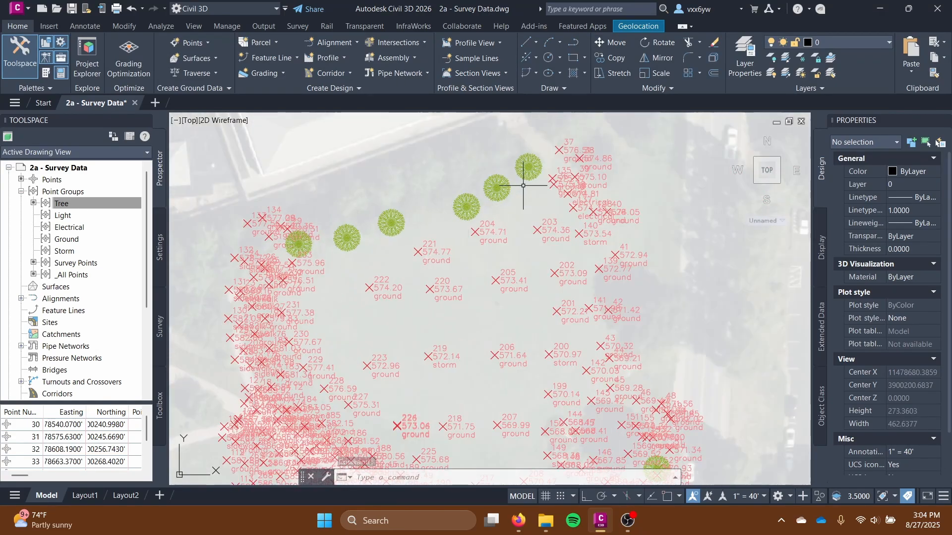
scroll(317, 225, down, 4)
scroll(389, 283, up, 6)
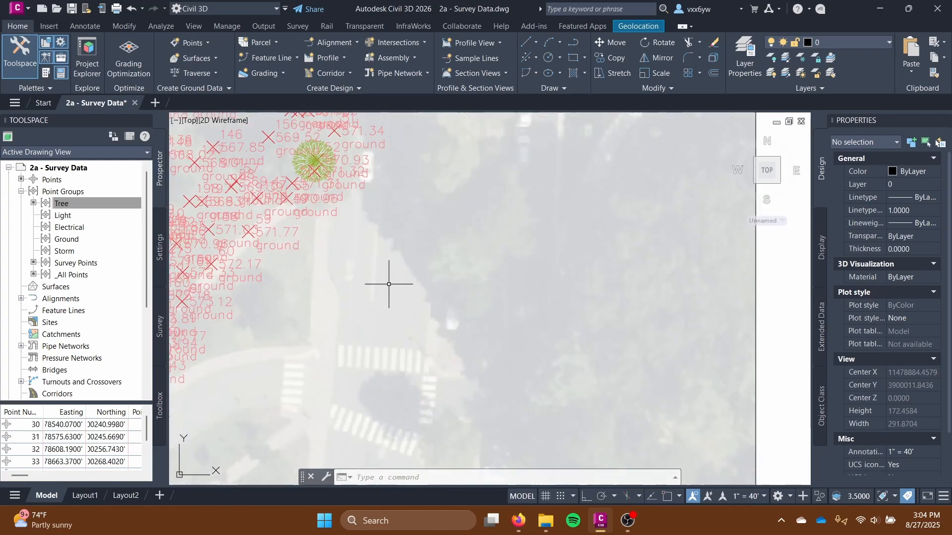
Step: Review the Tree group's point list and compare its points with the tree symbols across the site
middle_drag(389, 283, 477, 345)
scroll(478, 345, down, 5)
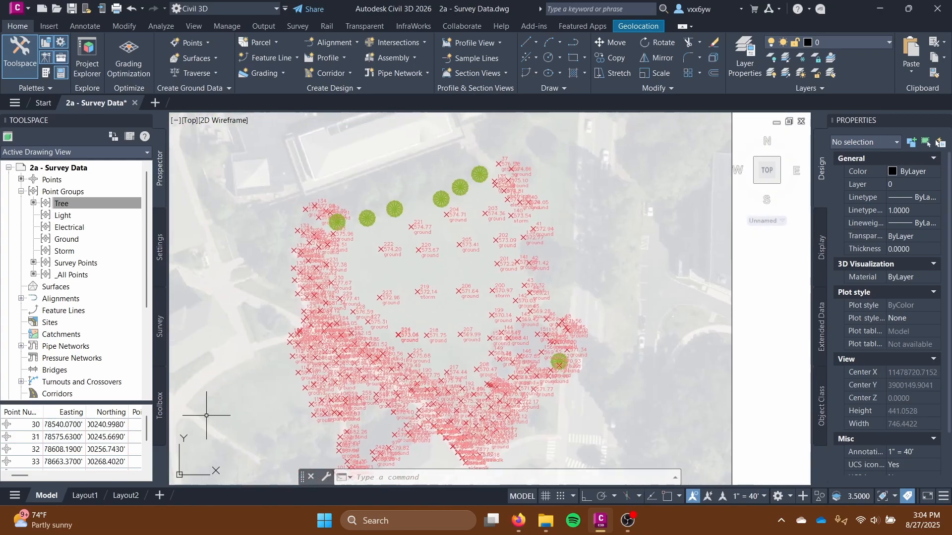
scroll(80, 447, down, 1)
scroll(17, 425, down, 1)
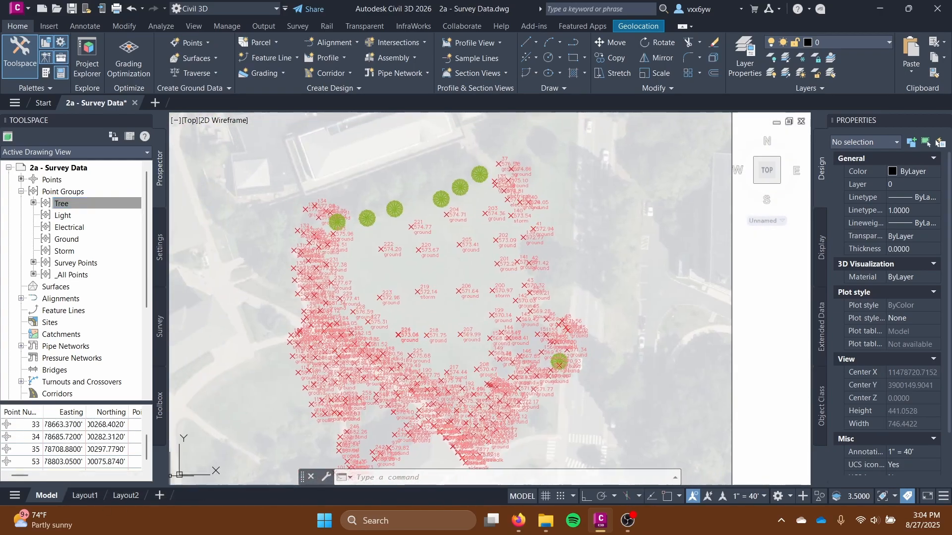
scroll(383, 242, up, 3)
mouse_move(324, 223)
middle_down()
mouse_move(403, 245)
mouse_move(354, 265)
middle_up()
scroll(393, 275, down, 2)
Step: Match the Light point group to the *light* raw description code in its properties and apply the change
click(63, 216)
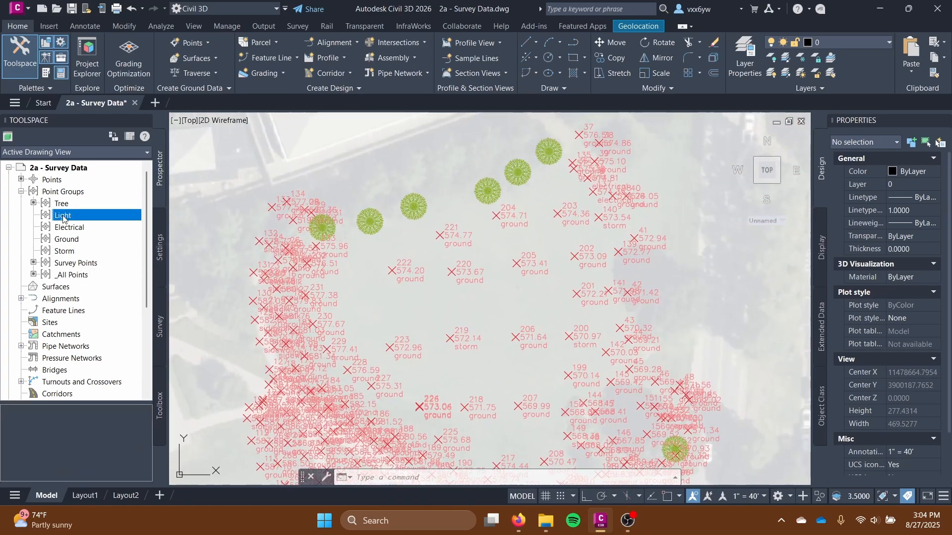
right_click(63, 216)
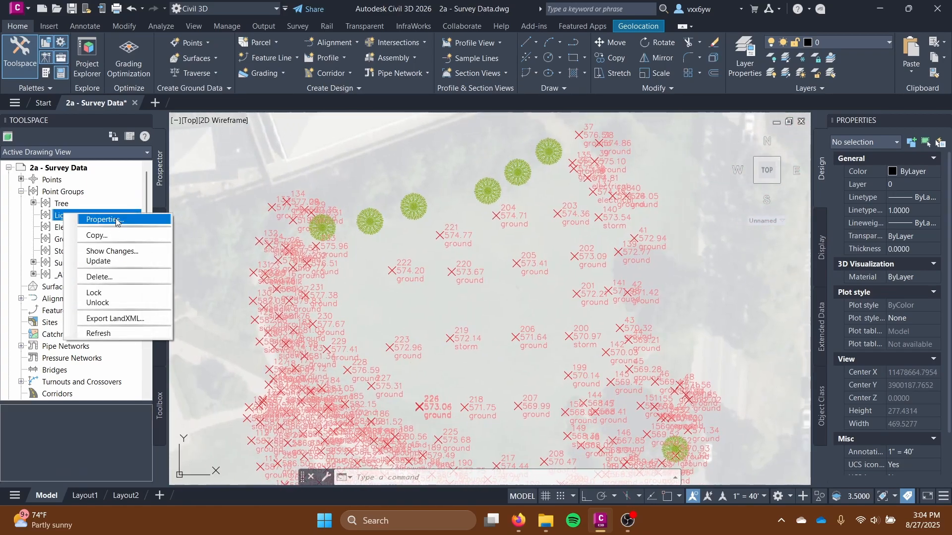
click(112, 220)
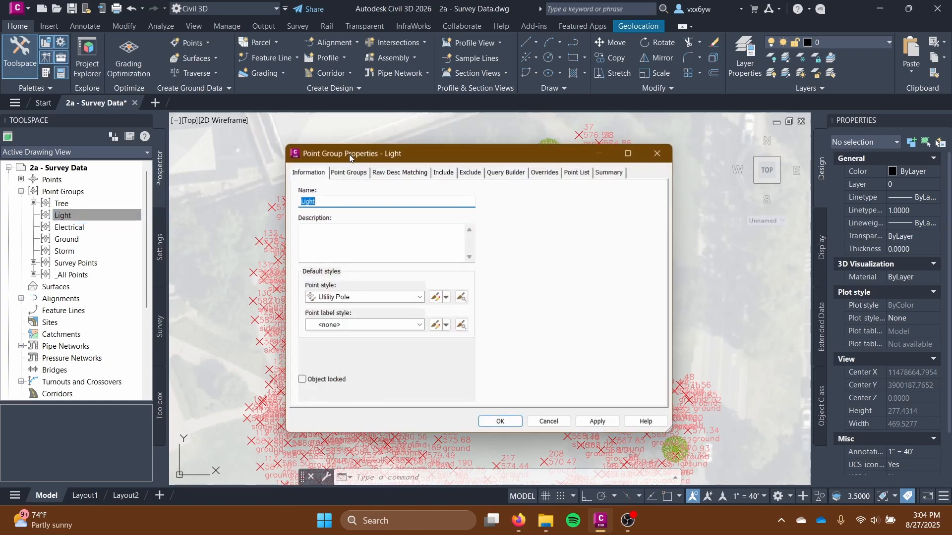
click(400, 173)
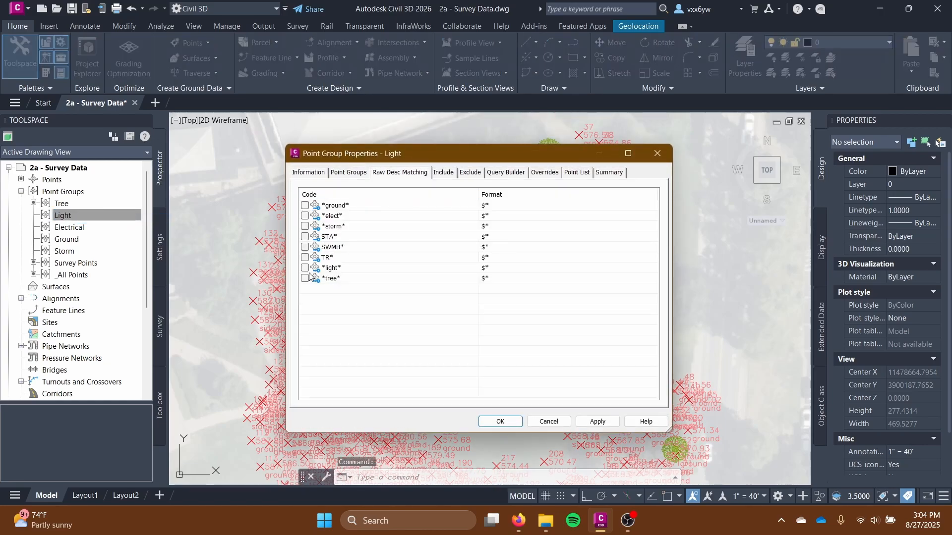
click(596, 421)
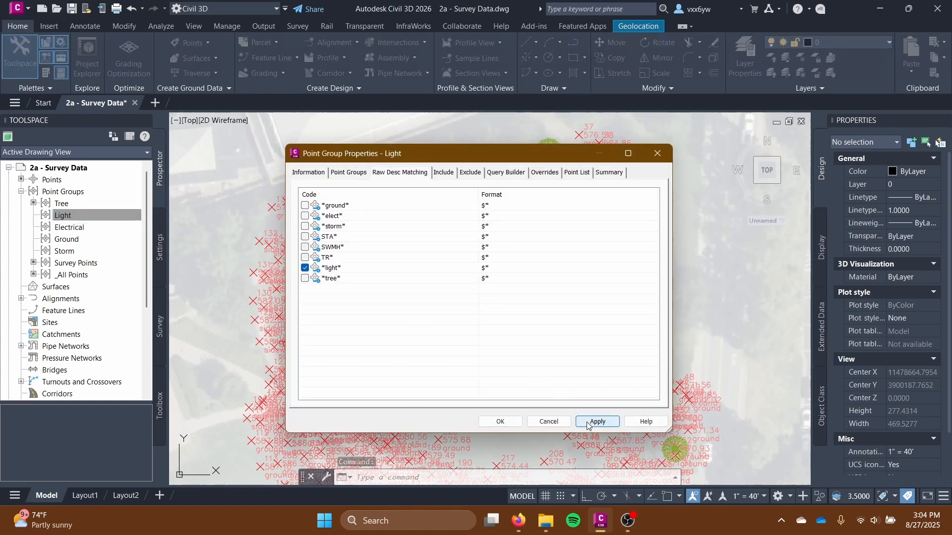
click(500, 422)
Step: Match the Electrical point group to the *elect* raw description code in its properties and apply the change
scroll(418, 308, down, 1)
middle_drag(418, 309, 407, 240)
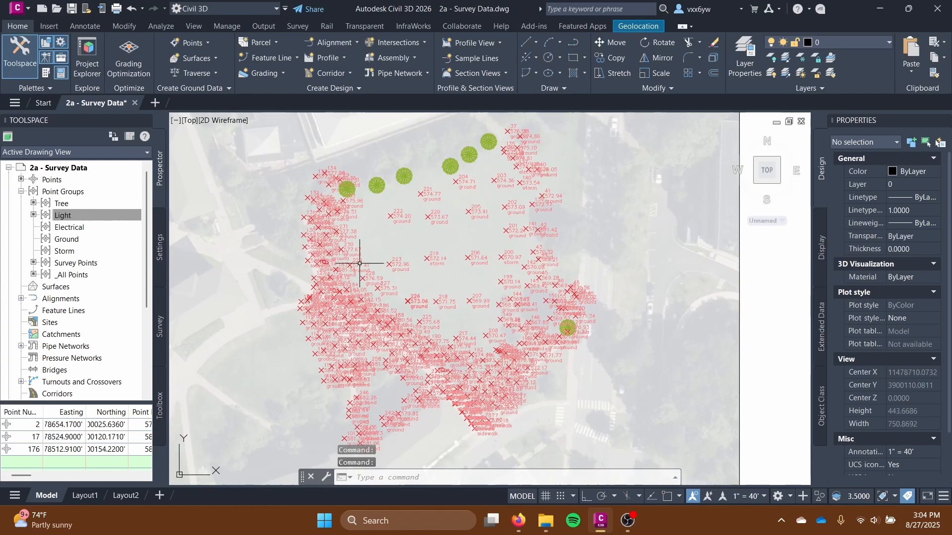
right_click(96, 216)
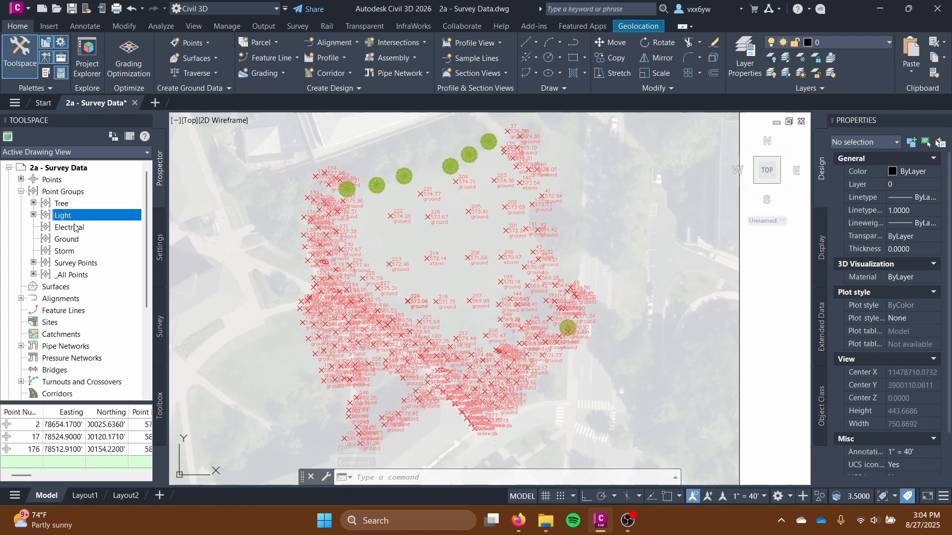
scroll(412, 402, up, 3)
scroll(332, 344, down, 2)
middle_drag(332, 344, 484, 451)
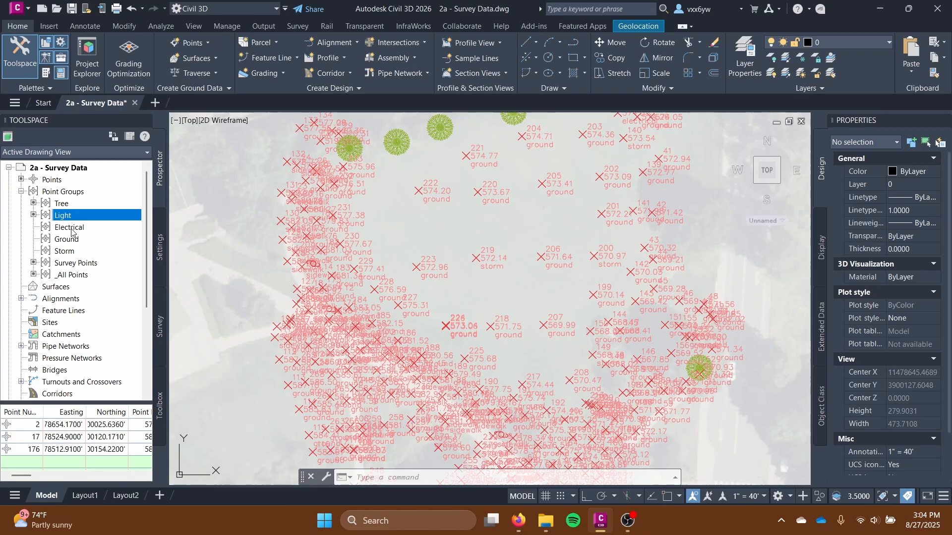
right_click(72, 230)
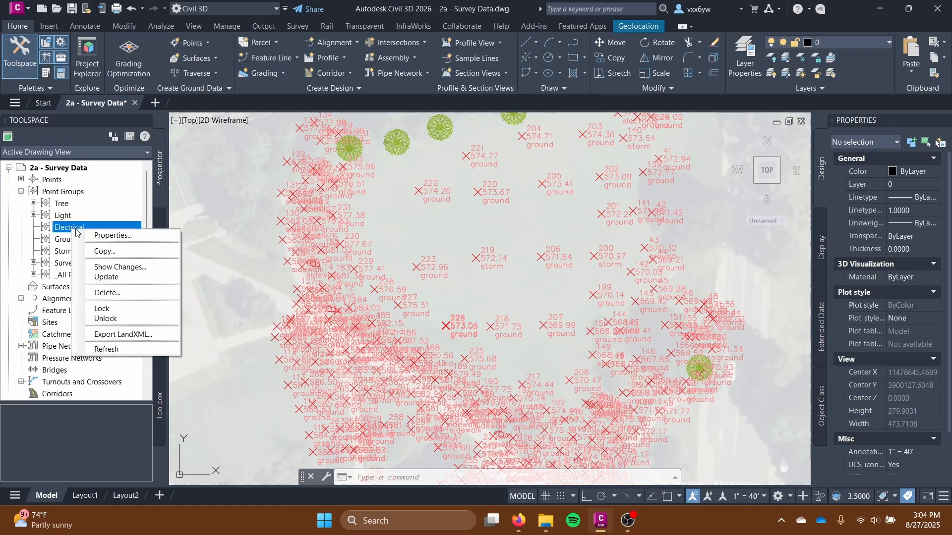
click(128, 236)
click(399, 172)
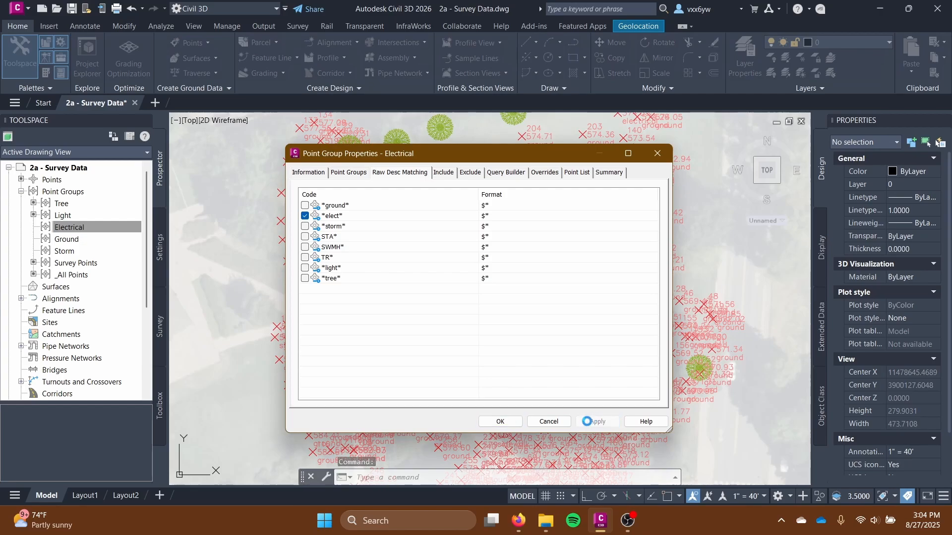
click(500, 422)
Step: Match the Ground point group to the *ground* raw description code in its properties and apply the change
right_click(65, 240)
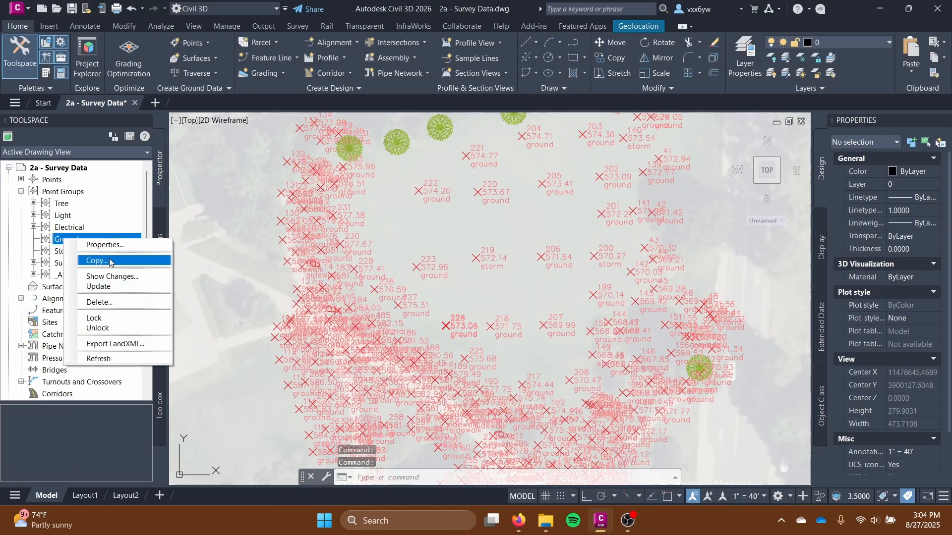
click(118, 245)
click(403, 173)
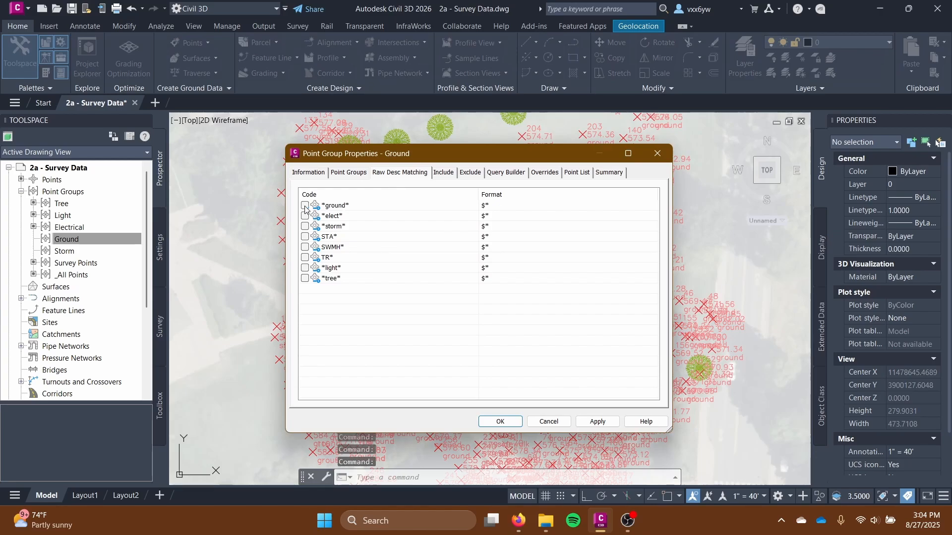
click(592, 422)
click(501, 421)
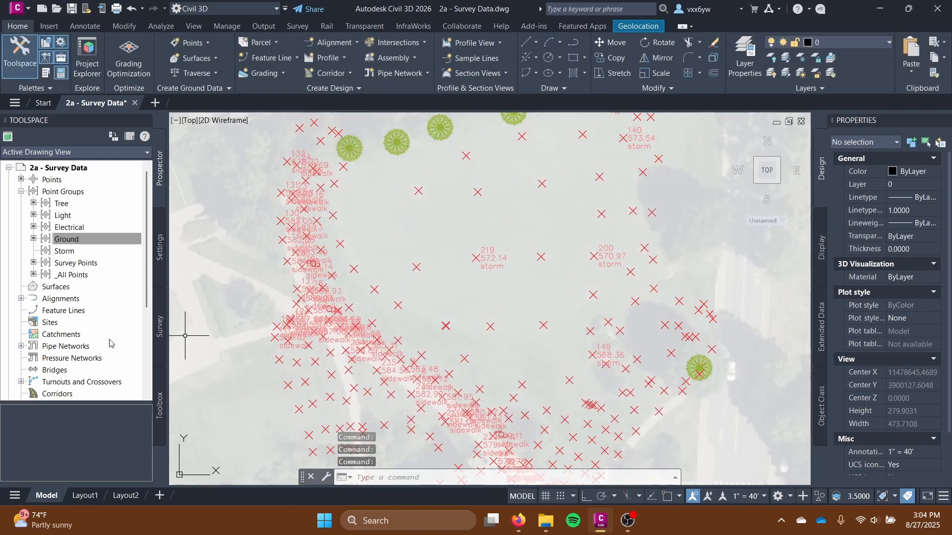
Step: Match the Storm point group to the *storm* raw description code in its properties and apply the change
right_click(71, 252)
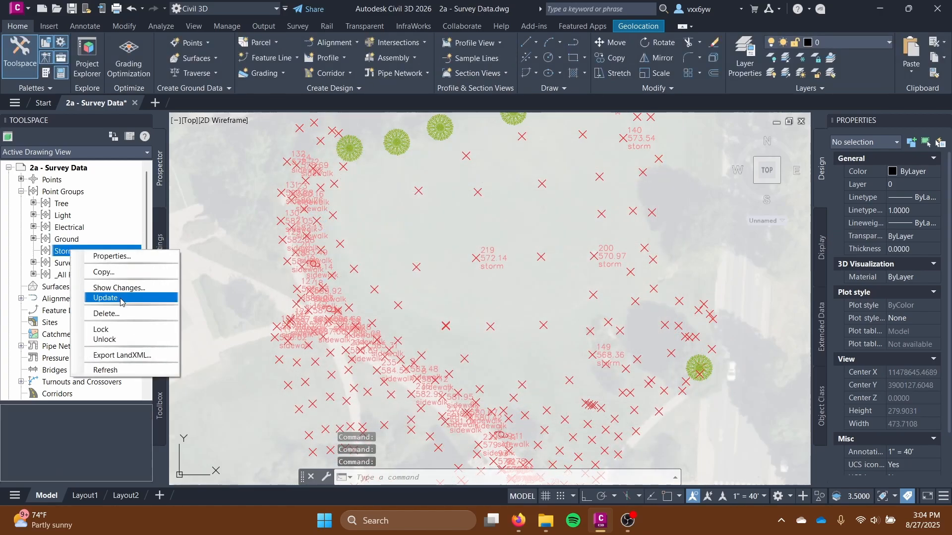
click(113, 256)
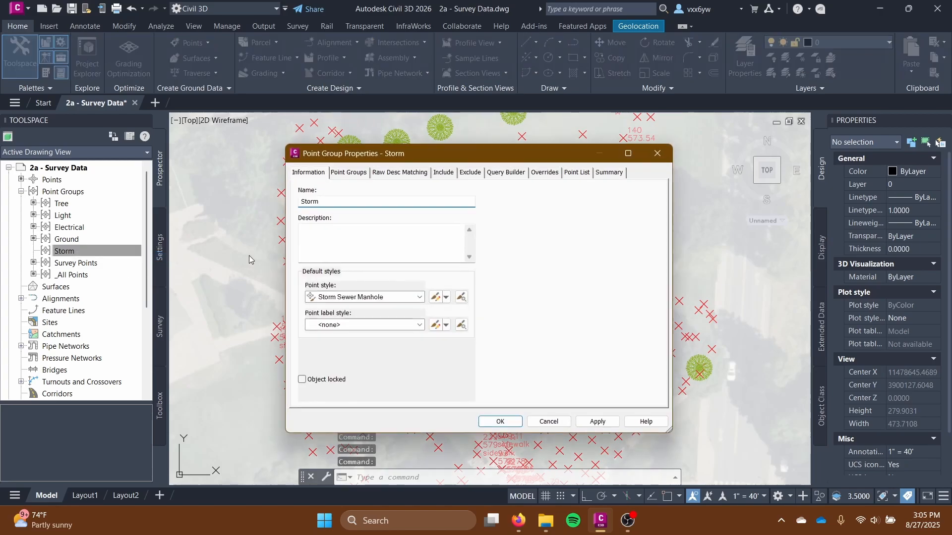
click(411, 173)
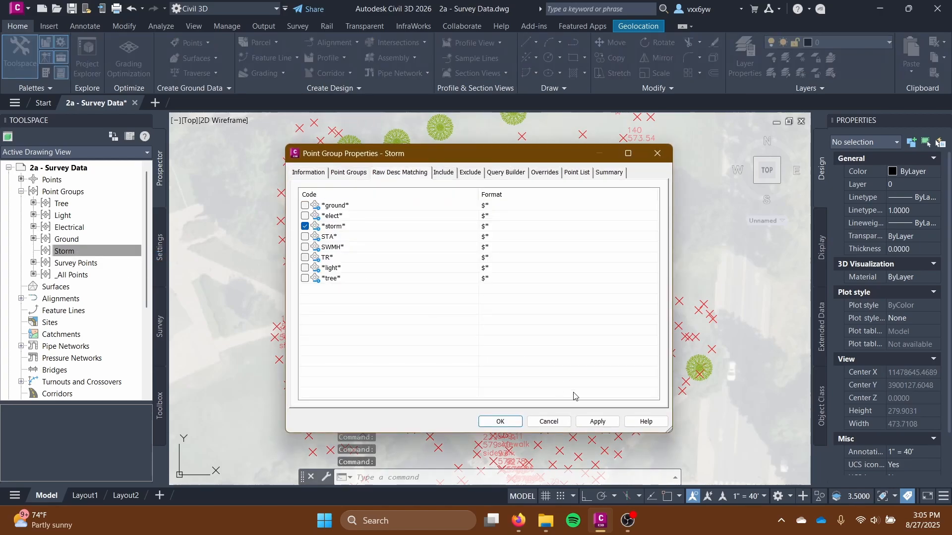
click(597, 422)
click(501, 421)
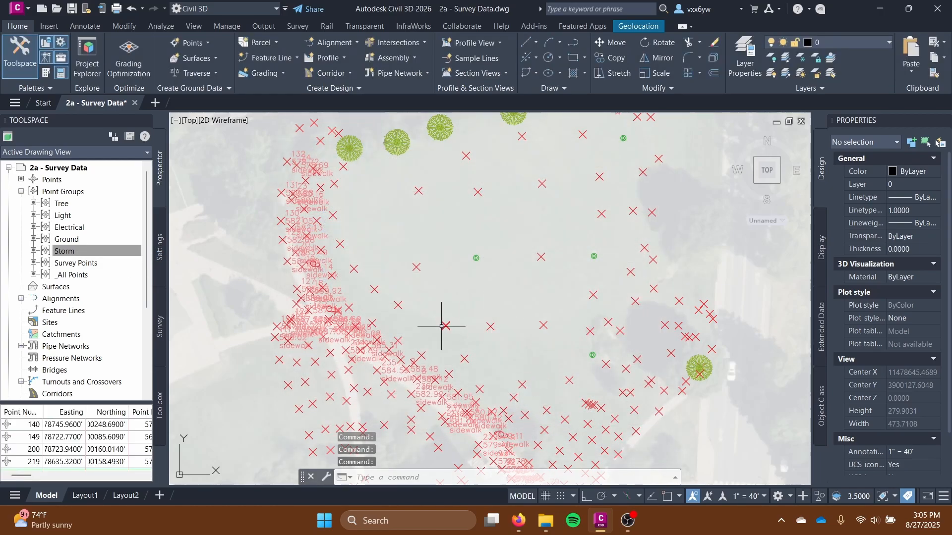
Step: Examine the point group symbols and the remaining sidewalk labels across the surveyed site
scroll(442, 326, up, 6)
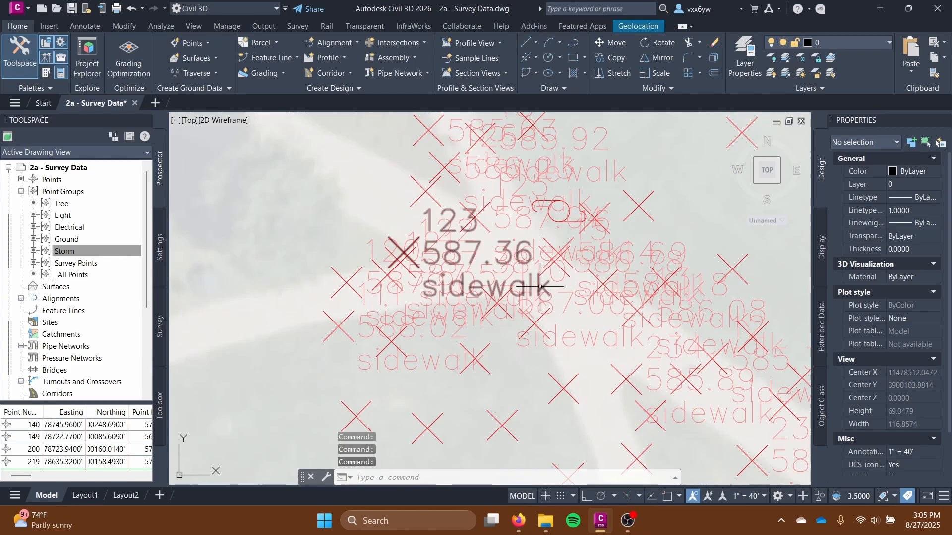
scroll(540, 287, down, 2)
mouse_move(543, 293)
middle_down()
mouse_move(260, 313)
mouse_move(280, 210)
mouse_move(428, 415)
middle_up()
scroll(277, 302, down, 1)
scroll(500, 394, up, 4)
scroll(329, 224, down, 4)
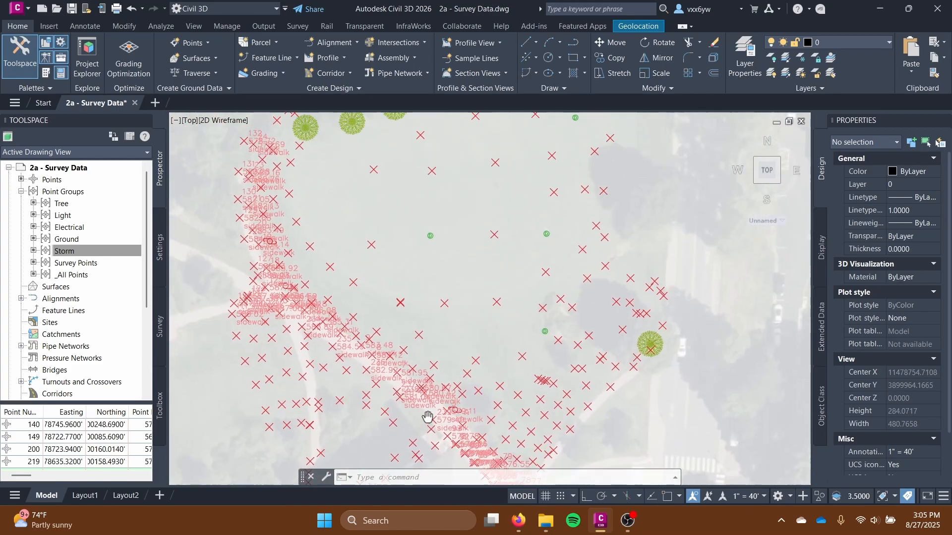
middle_drag(333, 341, 366, 404)
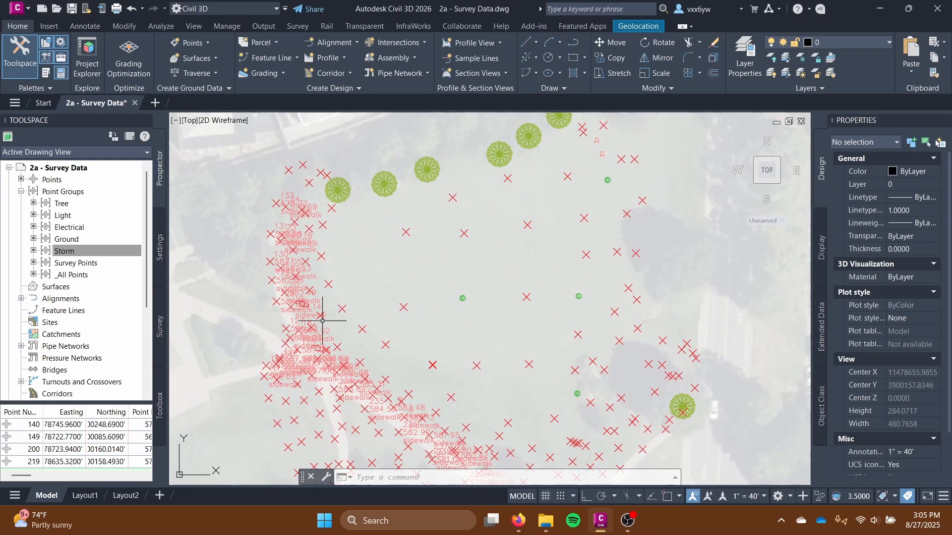
middle_drag(318, 319, 269, 202)
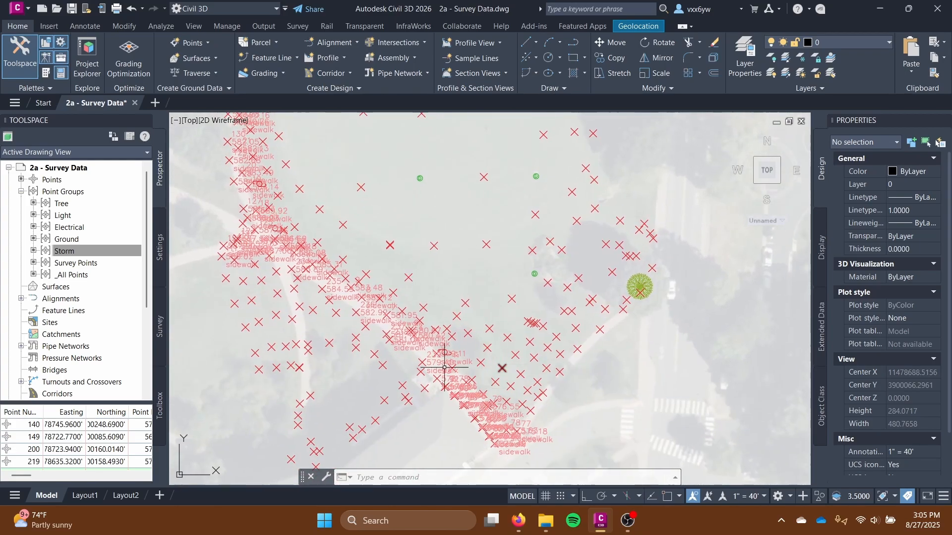
scroll(369, 304, up, 6)
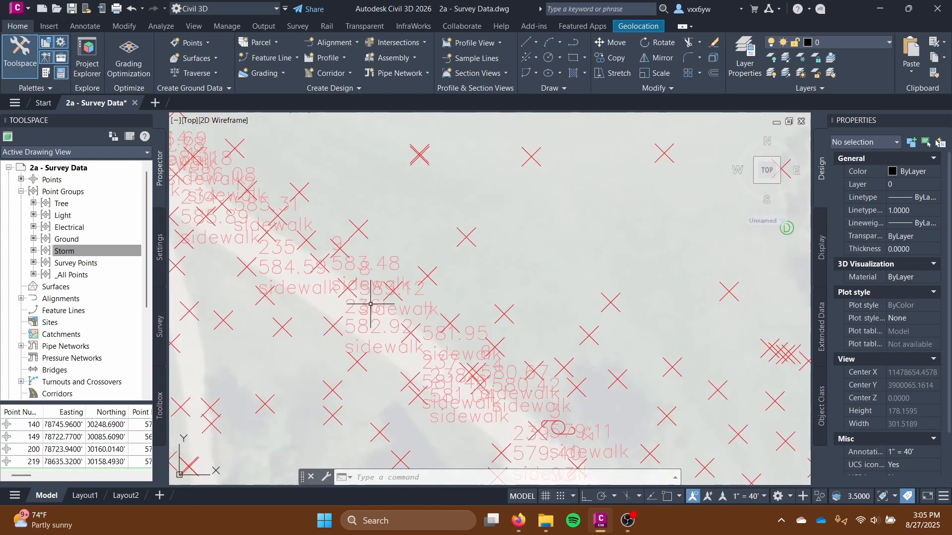
Step: Inspect the properties of an unlabeled ground point beside the sidewalk, clear the selection, and check the surrounding ground markers
click(467, 253)
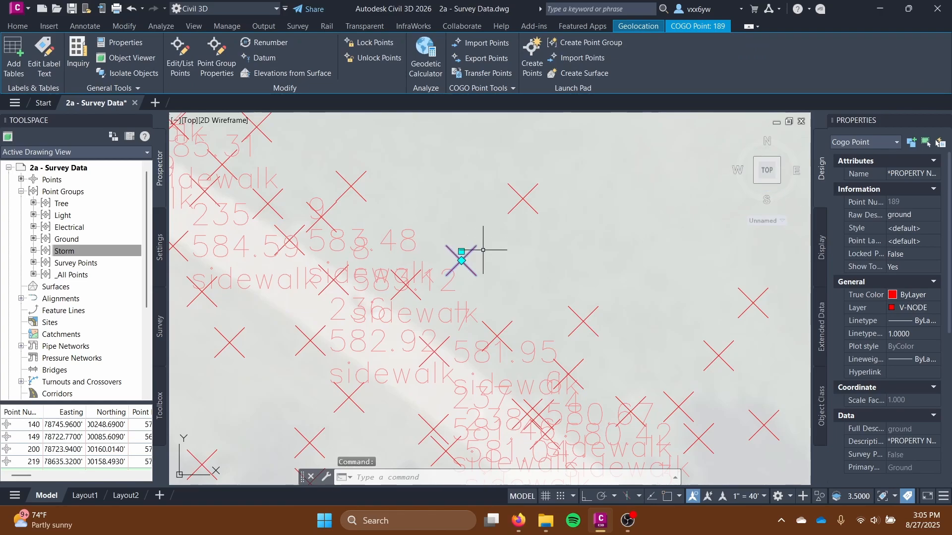
scroll(469, 250, down, 6)
middle_drag(469, 250, 393, 349)
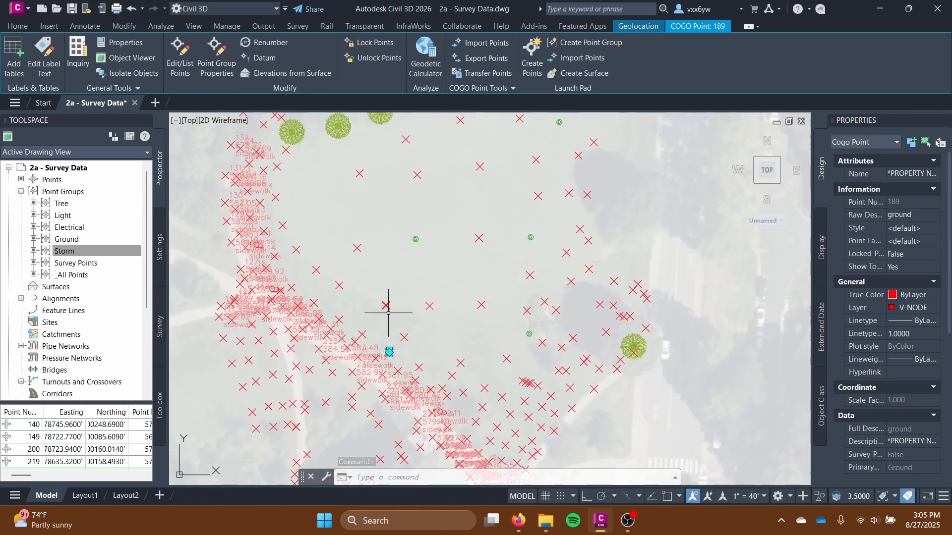
key(Escape)
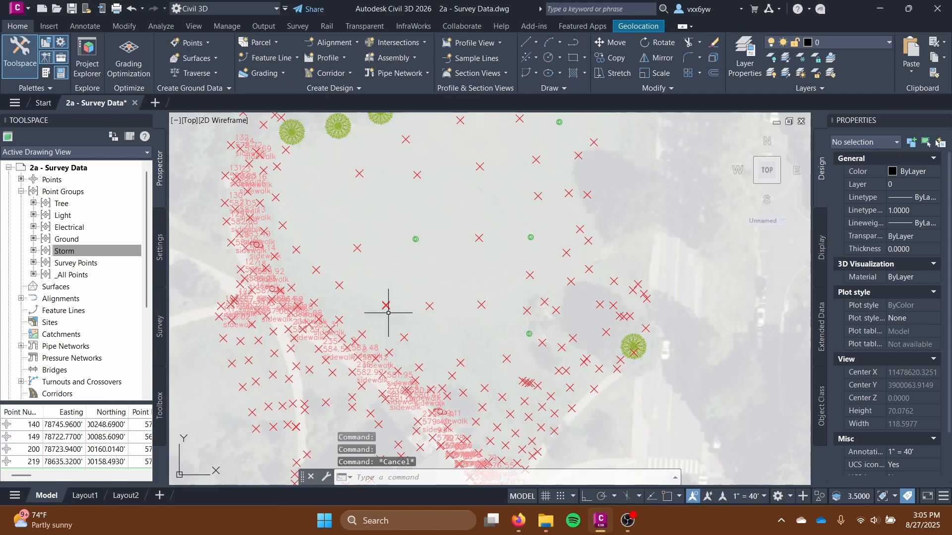
scroll(367, 302, up, 4)
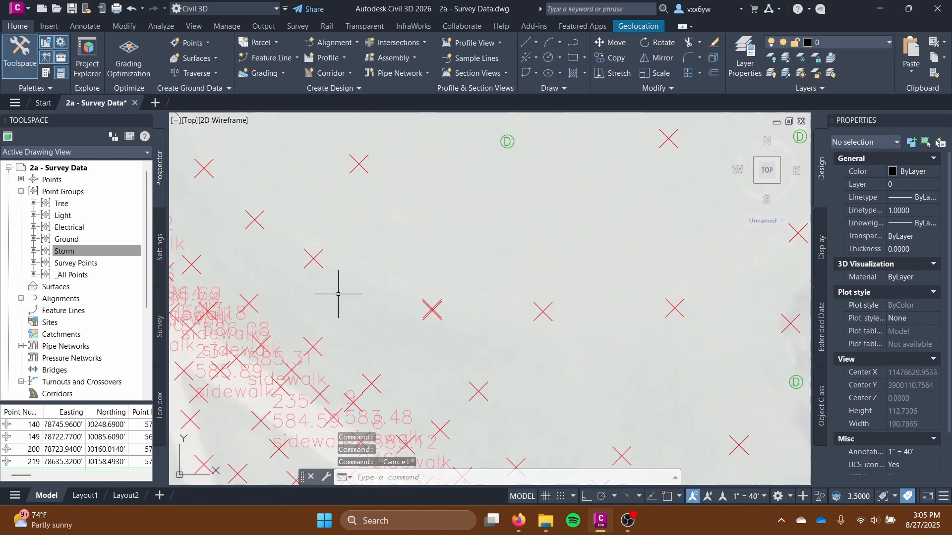
scroll(380, 274, down, 6)
scroll(380, 274, down, 2)
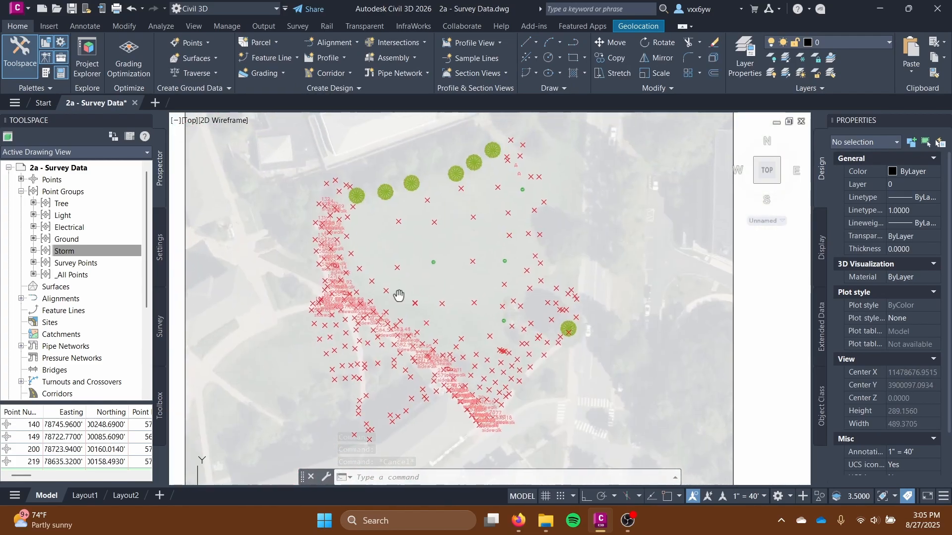
scroll(402, 292, up, 5)
key(Escape)
key(Escape)
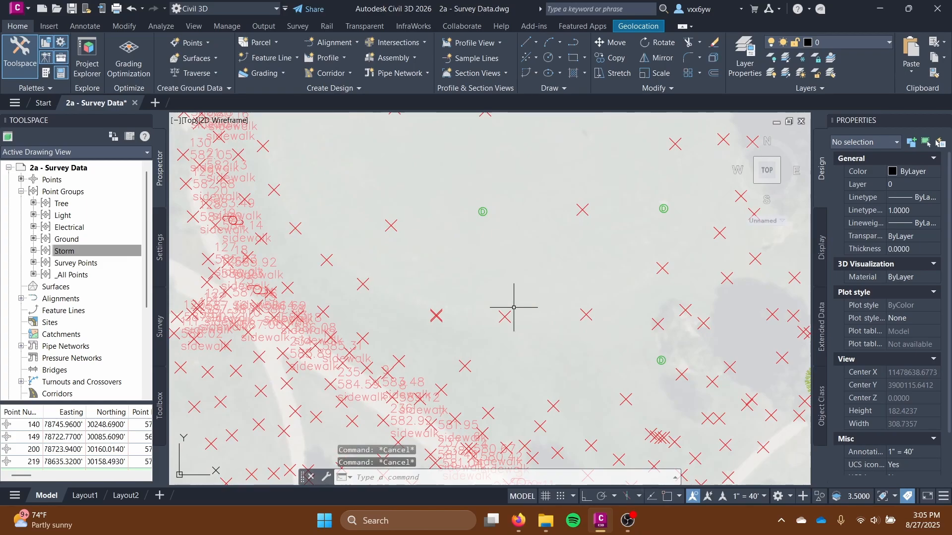
Step: Set the Ground point group's default point style to <none>, apply it, and move the properties dialog to check the drawing
click(21, 250)
right_click(74, 243)
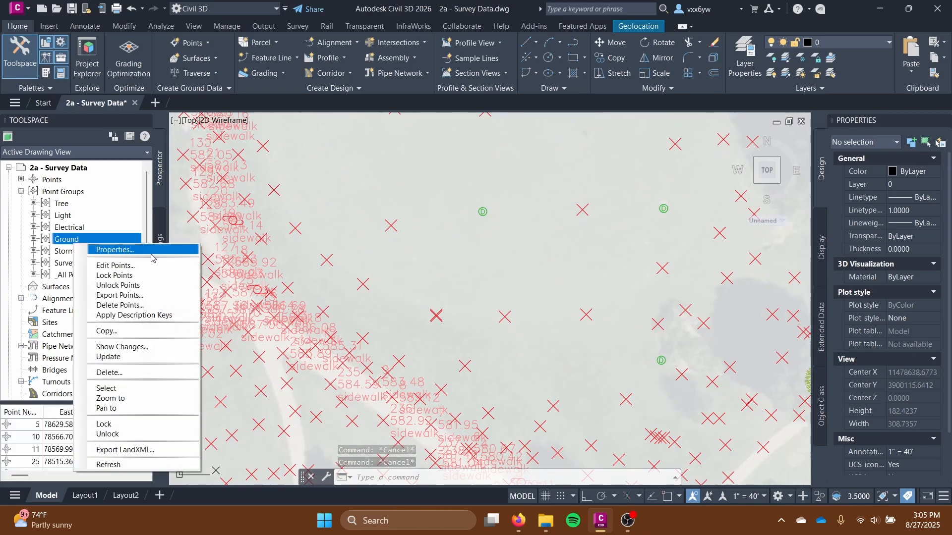
click(160, 254)
click(339, 298)
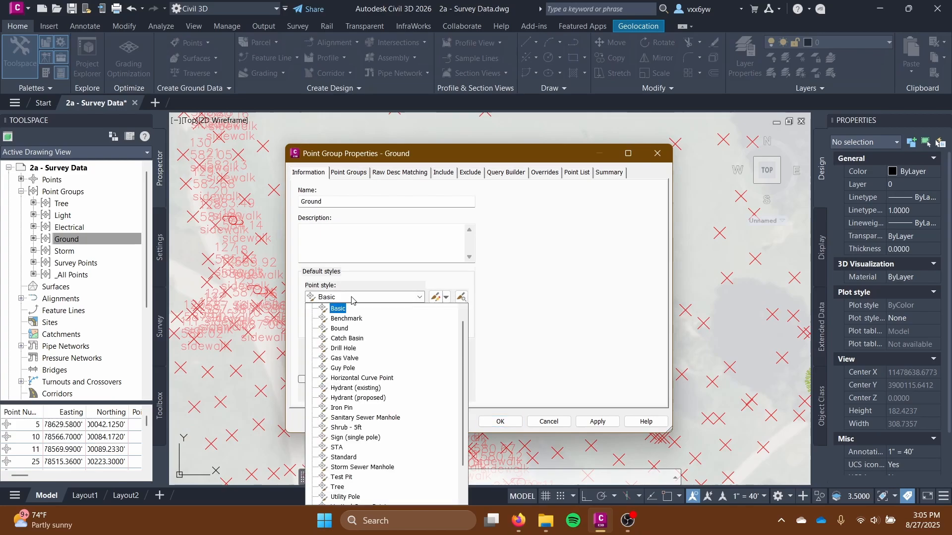
click(342, 309)
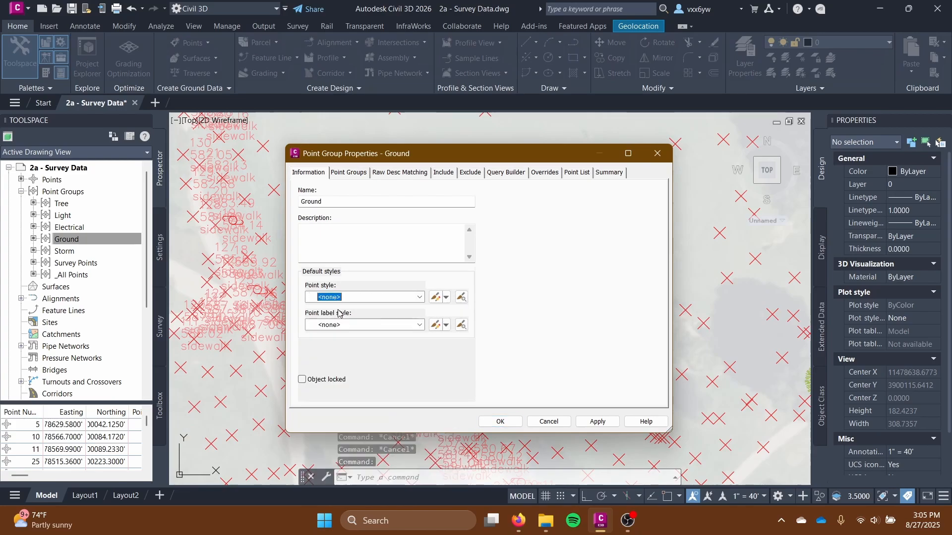
click(598, 421)
drag(563, 146, 214, 115)
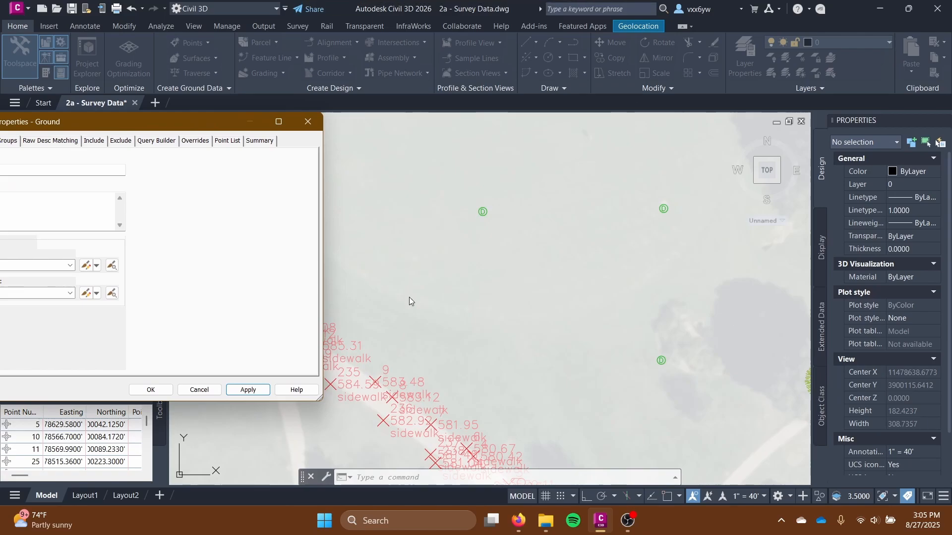
drag(93, 125, 311, 138)
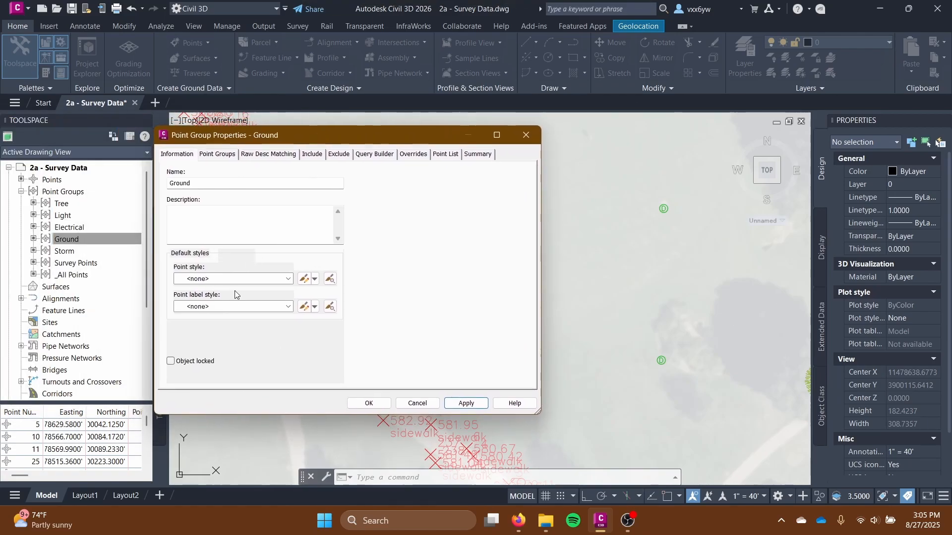
Step: Set the Ground point group's default point style to Standard, apply it, and close the group's properties
click(247, 279)
scroll(218, 322, down, 1)
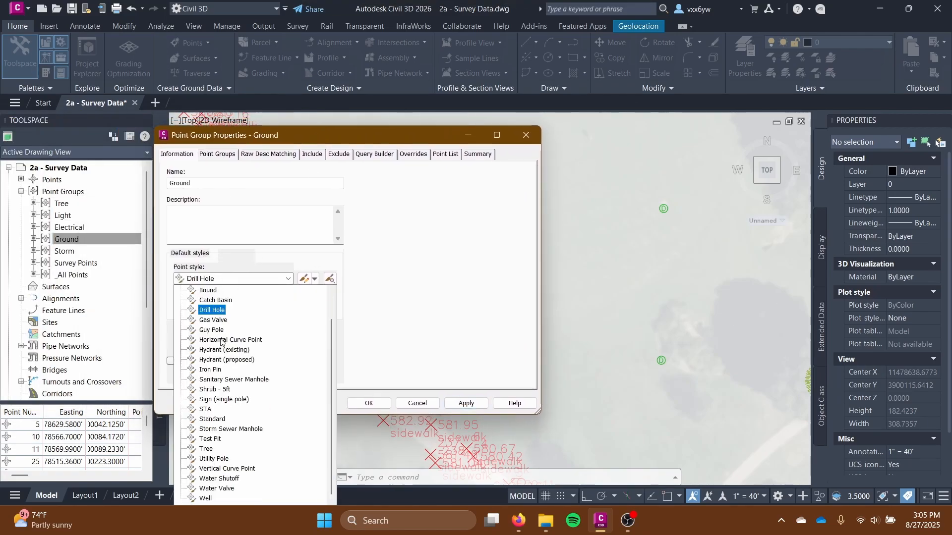
click(213, 419)
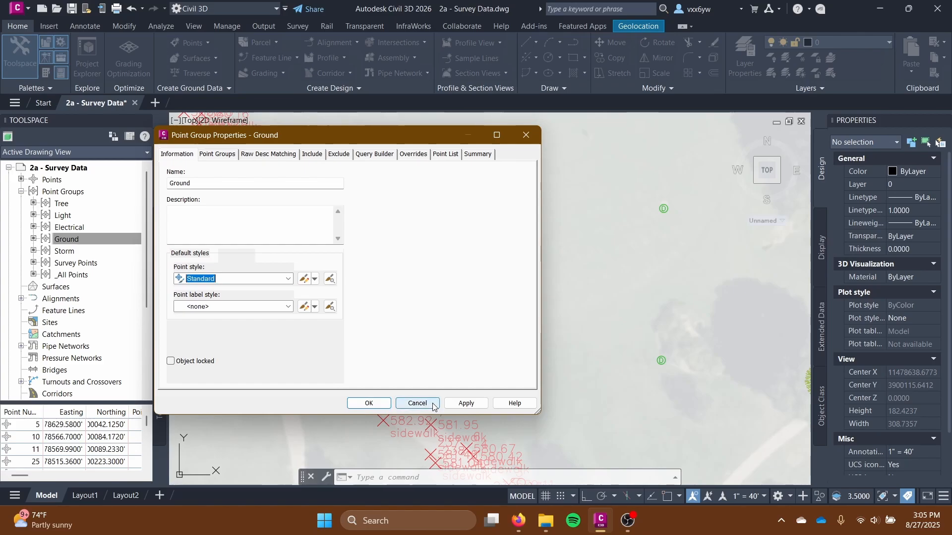
click(466, 403)
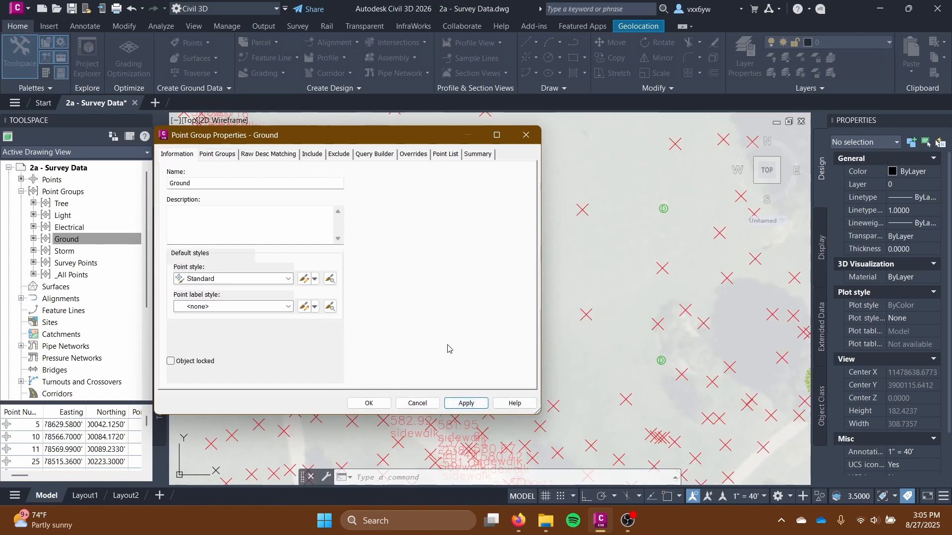
click(367, 402)
Step: Examine the ground markers and the sidewalk labels along the walkway across the site
scroll(403, 298, down, 2)
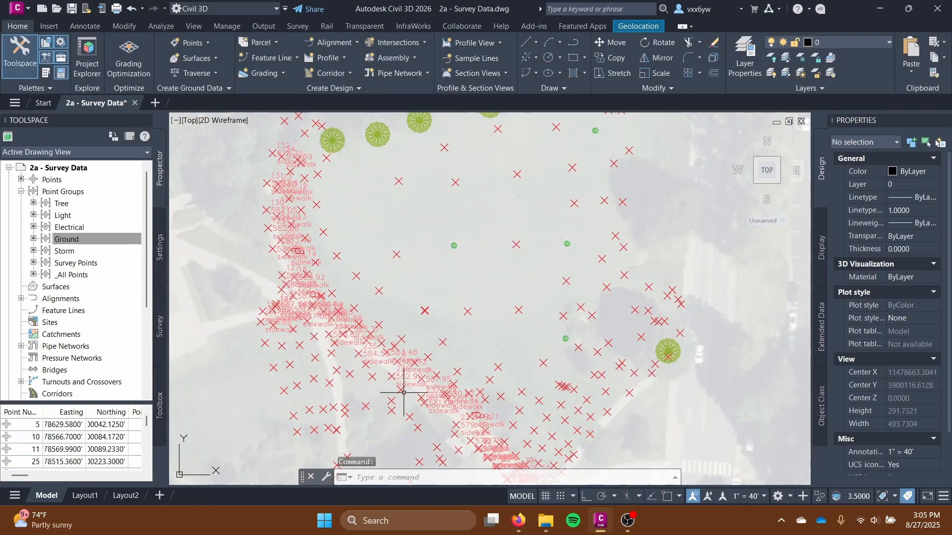
mouse_move(403, 404)
middle_down()
mouse_move(435, 291)
mouse_move(426, 356)
middle_up()
scroll(427, 356, up, 5)
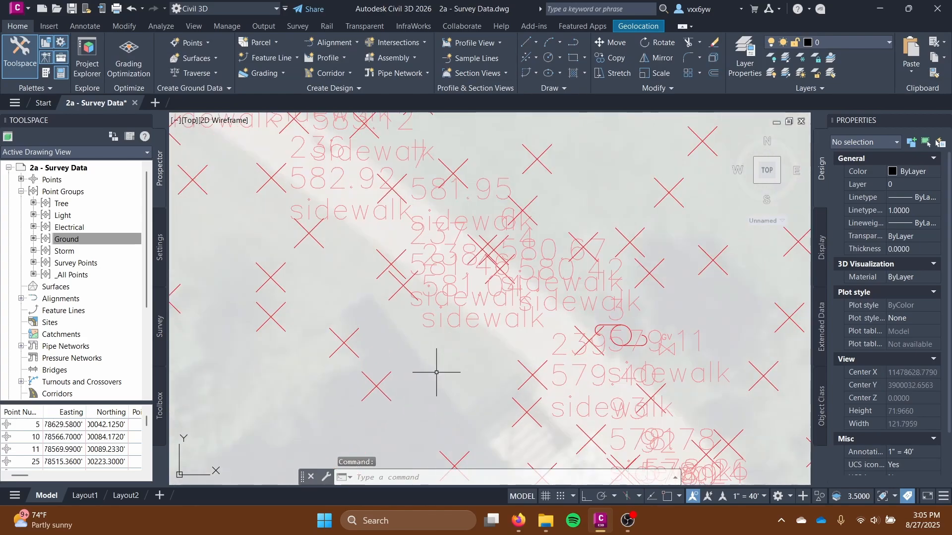
scroll(527, 323, down, 7)
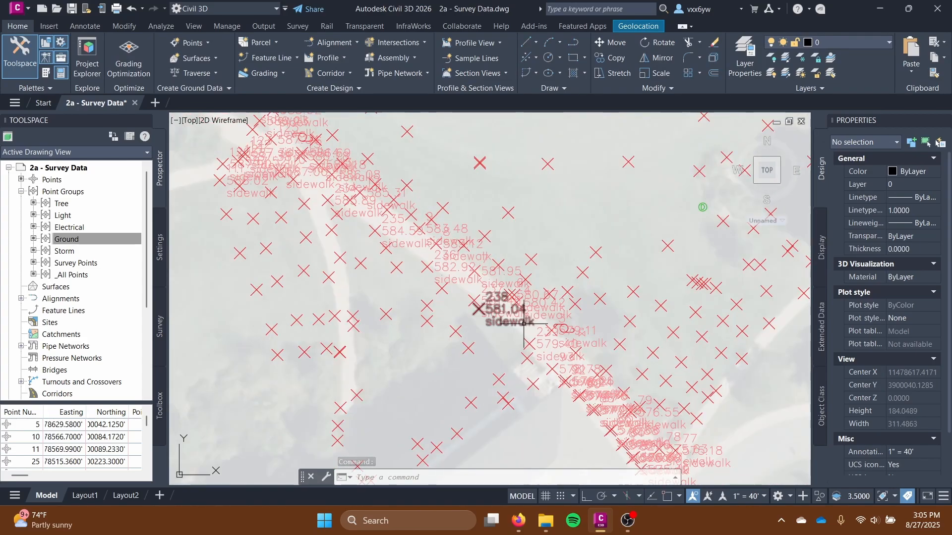
middle_drag(488, 382, 474, 313)
scroll(494, 295, up, 4)
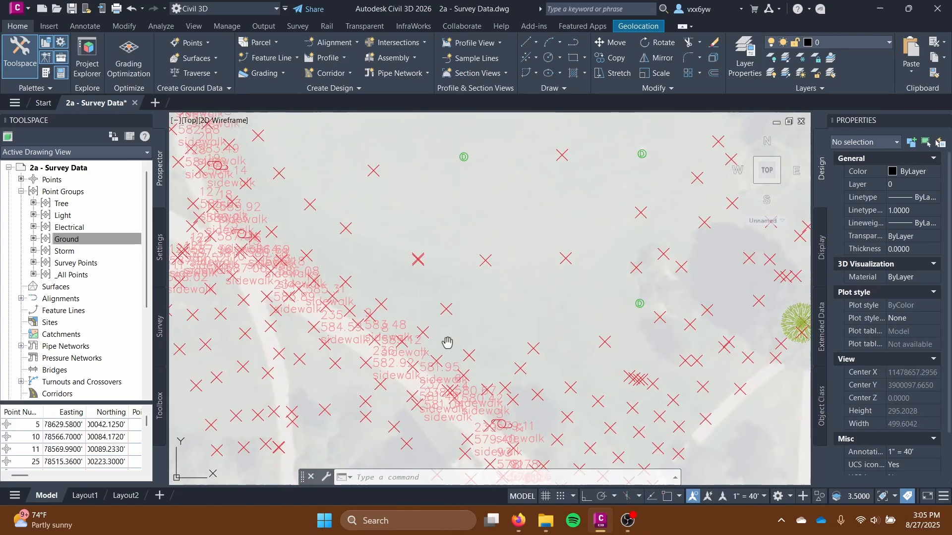
scroll(333, 302, down, 3)
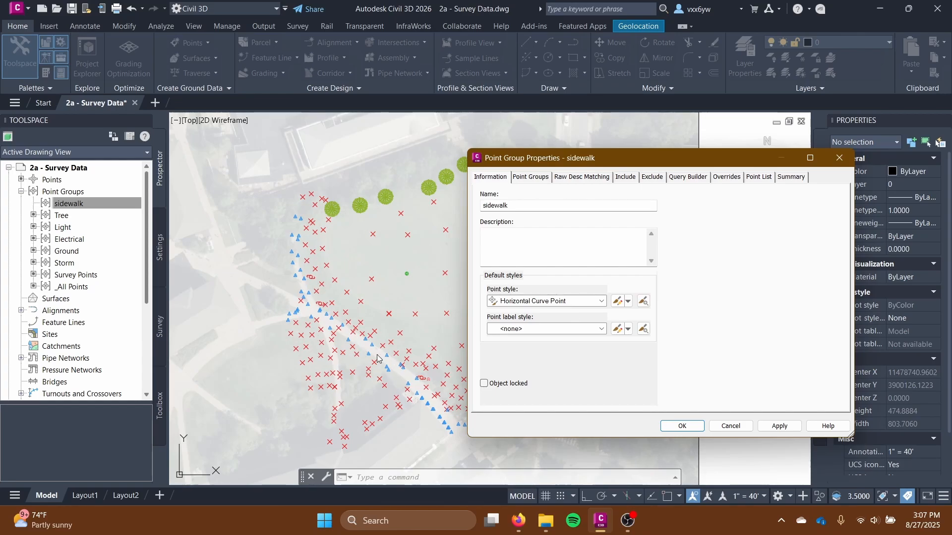
Step: Choose Horizontal Curve Point as the default point style of the sidewalk point group
click(543, 302)
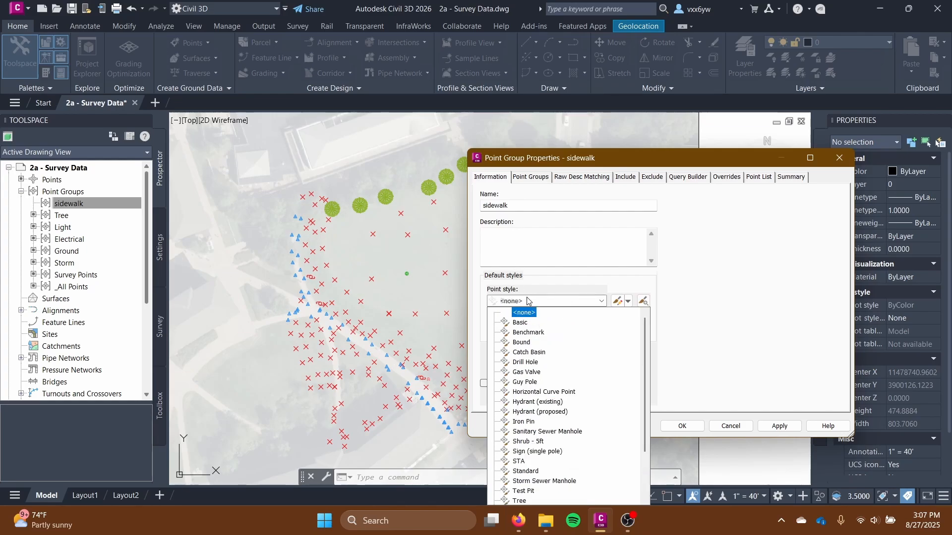
click(543, 391)
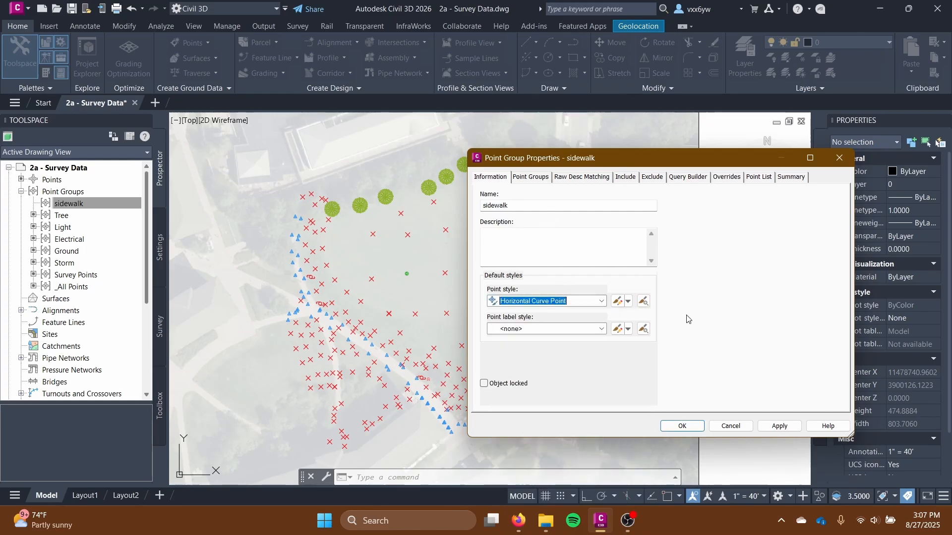
click(627, 302)
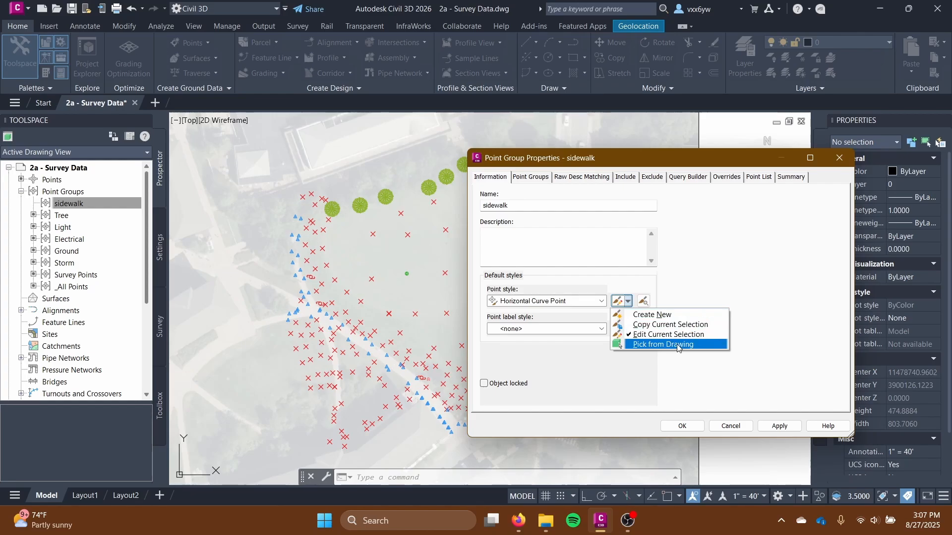
click(728, 377)
click(600, 302)
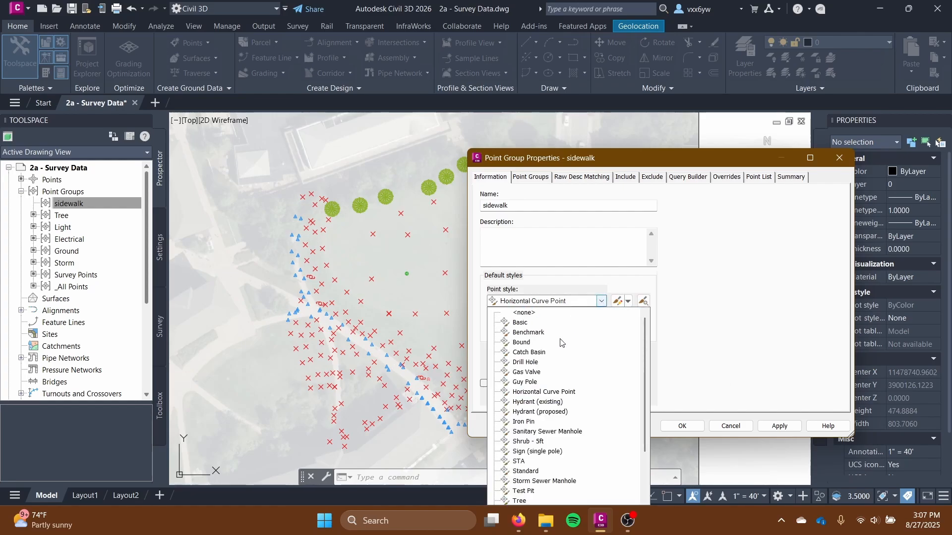
click(544, 392)
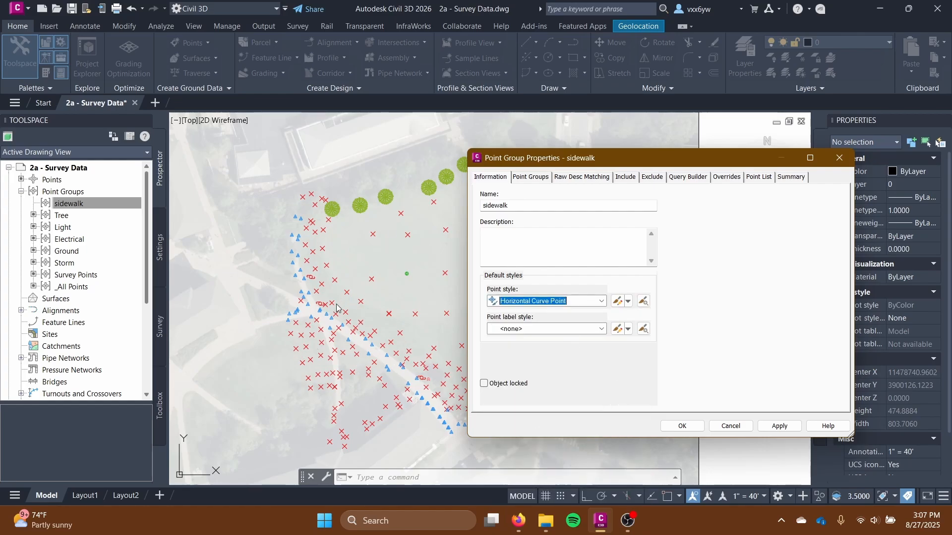
Step: Copy the sidewalk group's current point style and name the copy Sidewalk
click(628, 301)
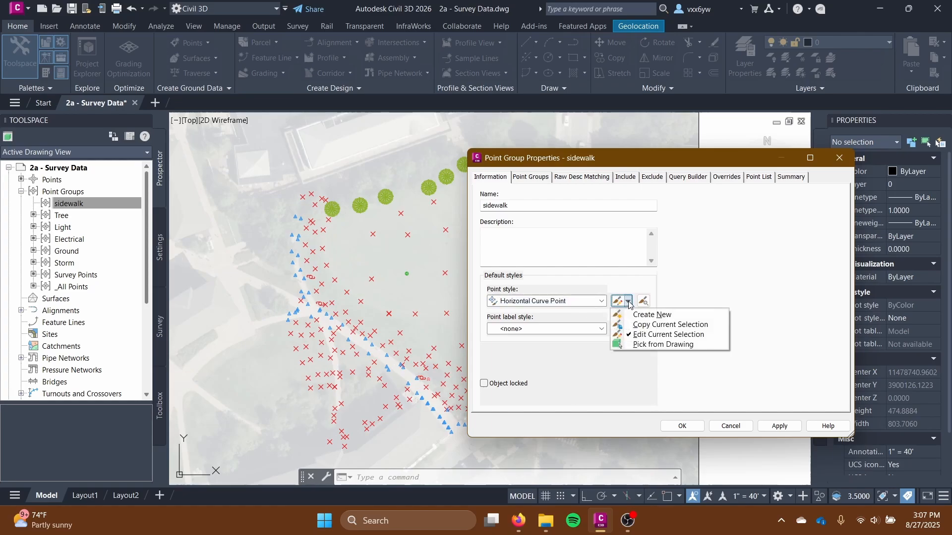
click(661, 326)
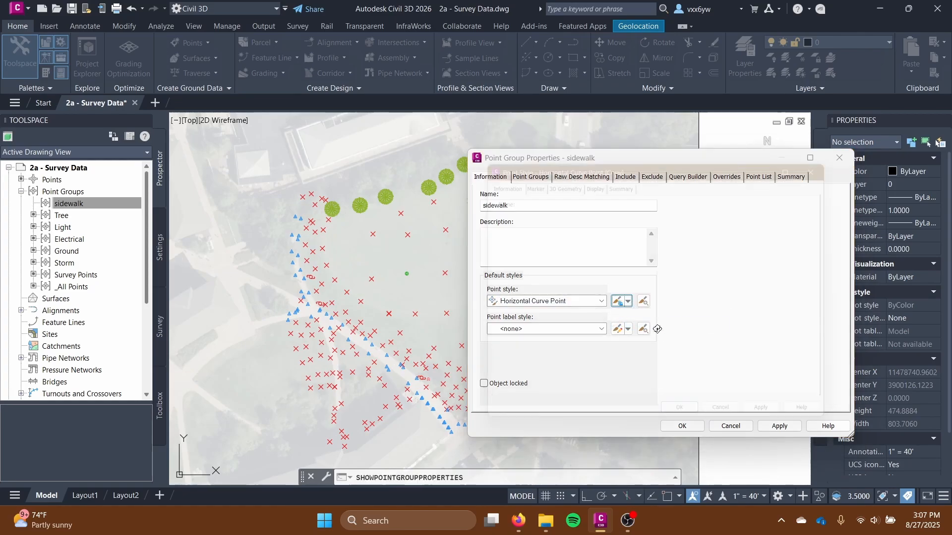
drag(594, 211, 482, 210)
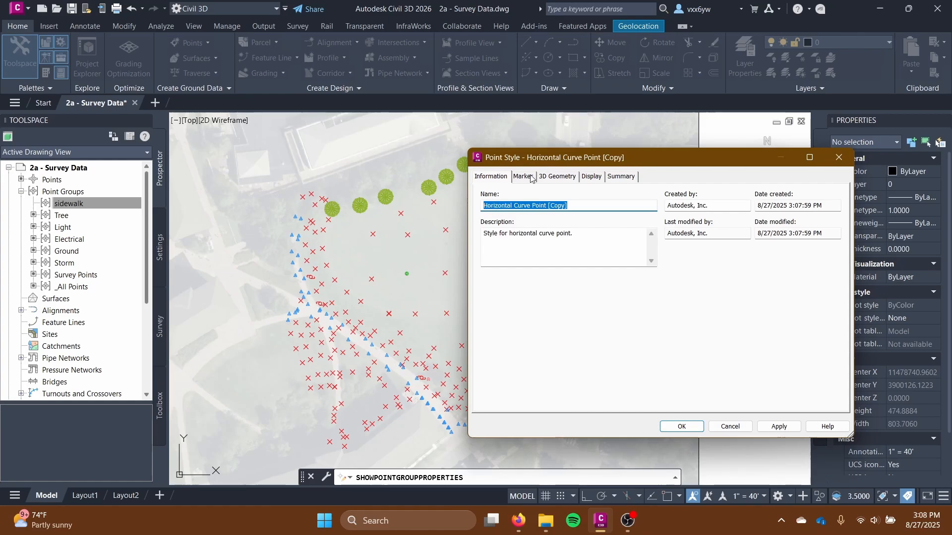
drag(544, 158, 472, 165)
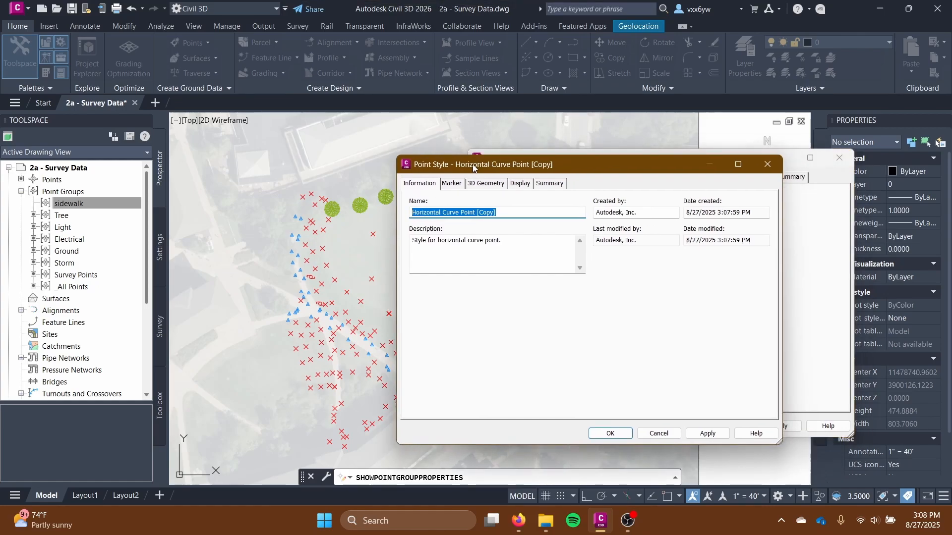
text(Sidewalk)
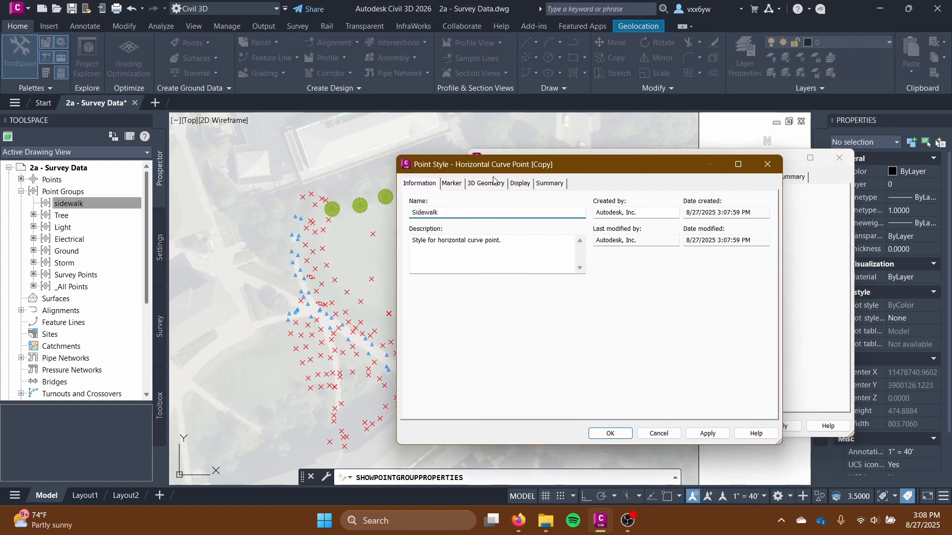
Step: Set the marker color of the Sidewalk point style to blue, index color 170, for the plan view
click(453, 184)
drag(520, 162, 315, 148)
drag(576, 428, 708, 441)
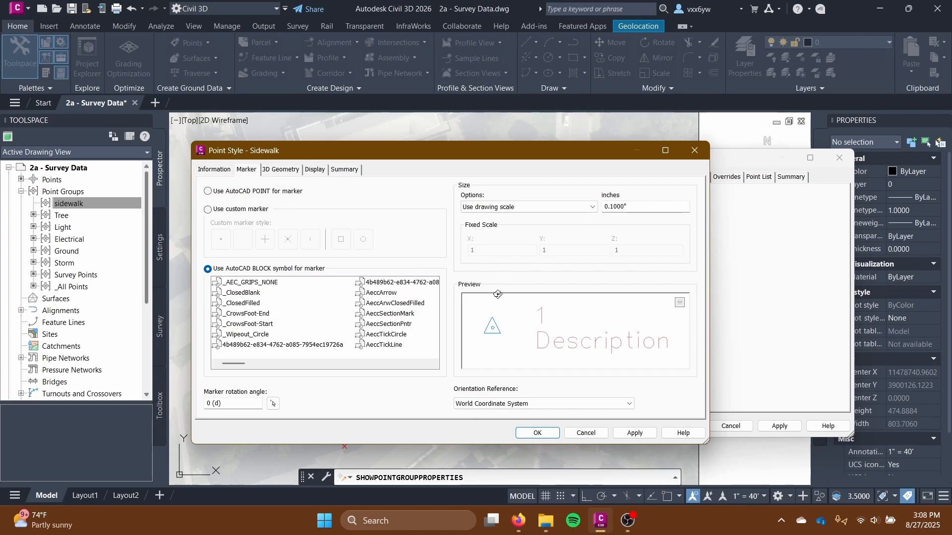
click(282, 171)
click(309, 169)
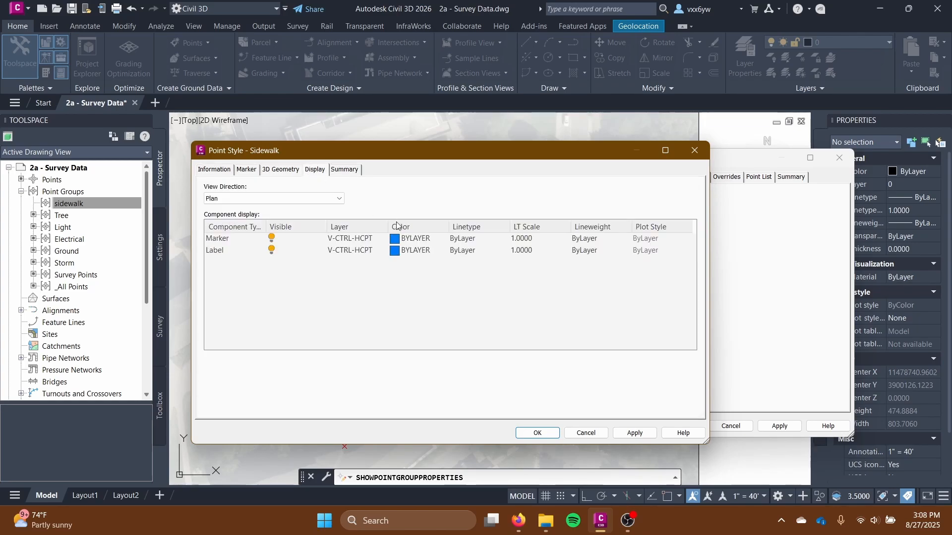
click(395, 239)
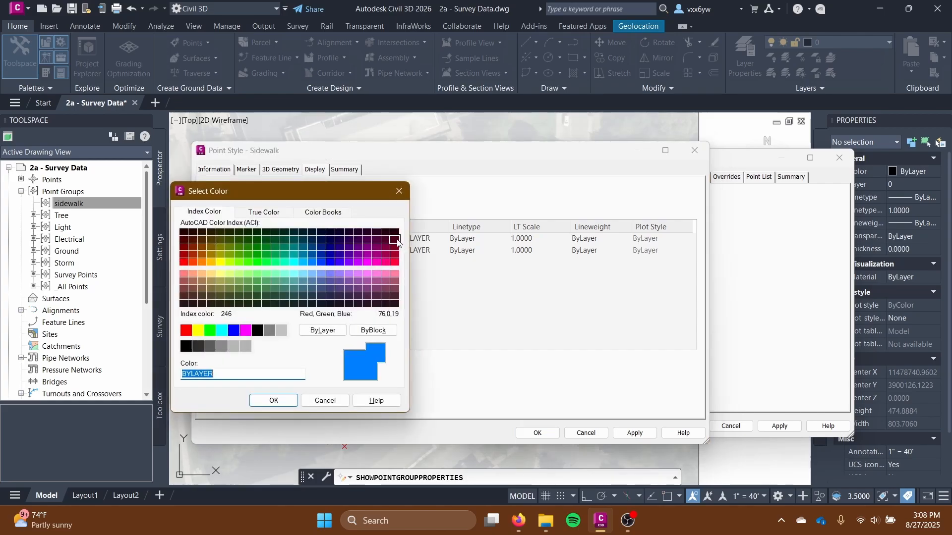
click(331, 263)
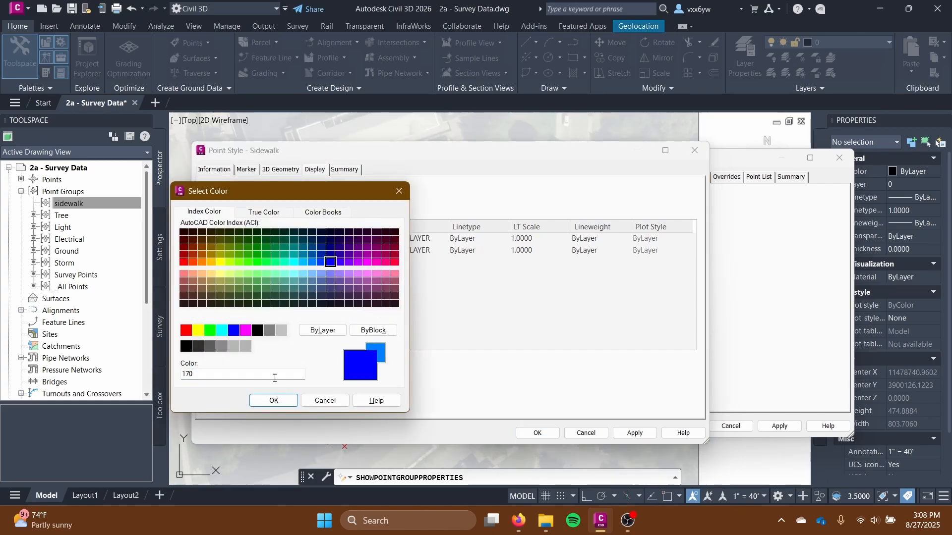
click(273, 401)
click(387, 286)
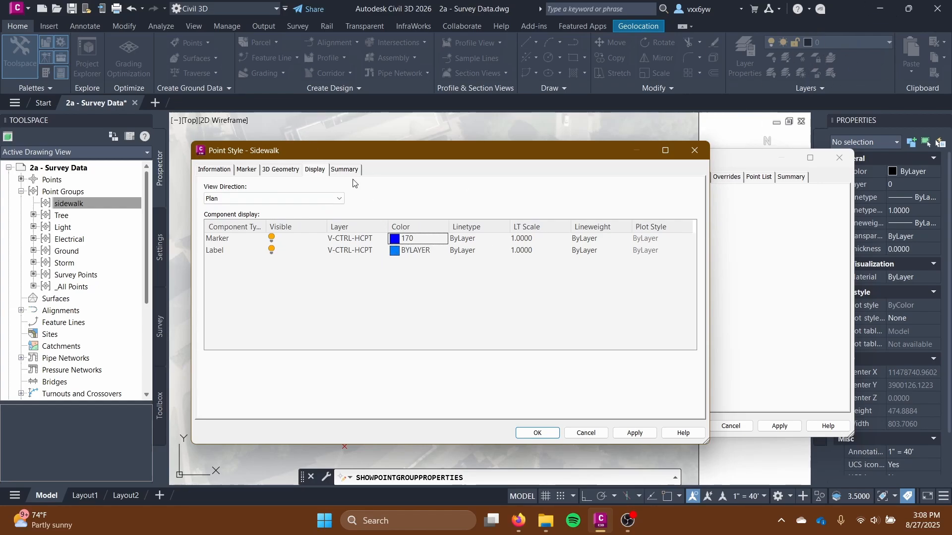
Step: Switch the Sidewalk point style to a custom marker made of a short vertical tick with a square around it
mouse_move(353, 156)
mouse_down()
mouse_move(293, 166)
mouse_move(445, 130)
mouse_move(396, 145)
mouse_up()
click(322, 157)
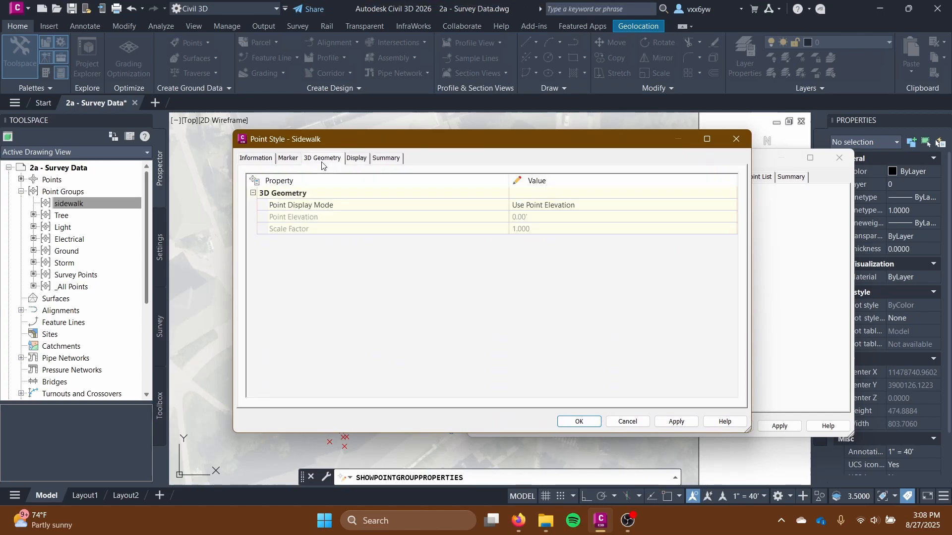
click(292, 158)
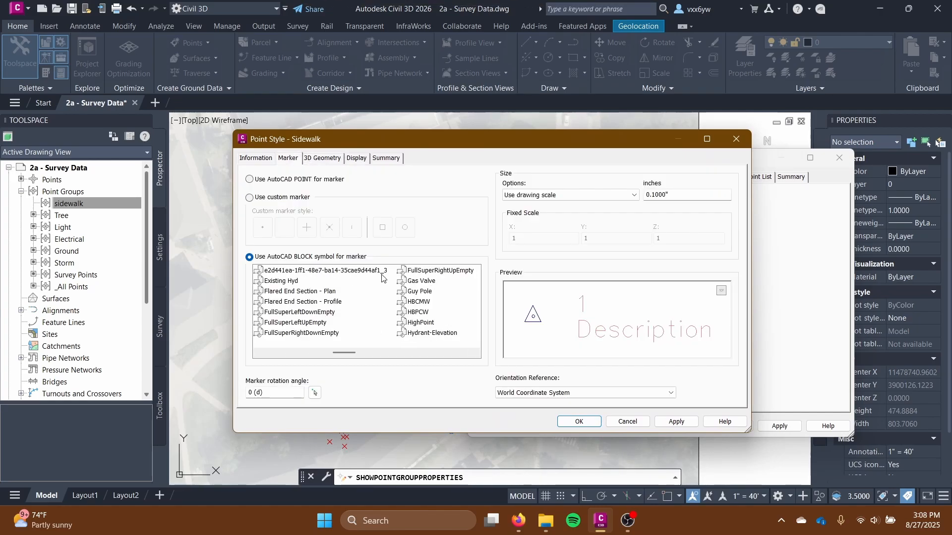
click(250, 197)
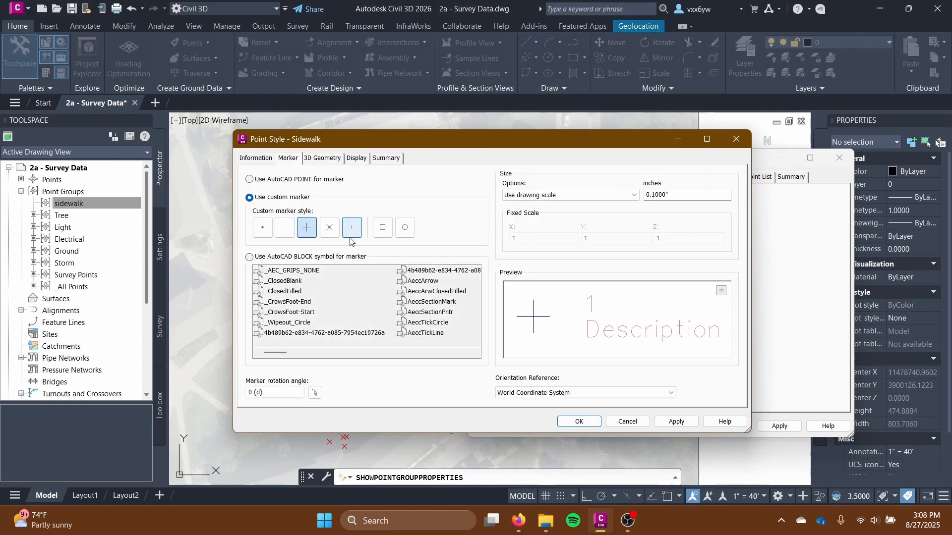
drag(380, 145, 423, 150)
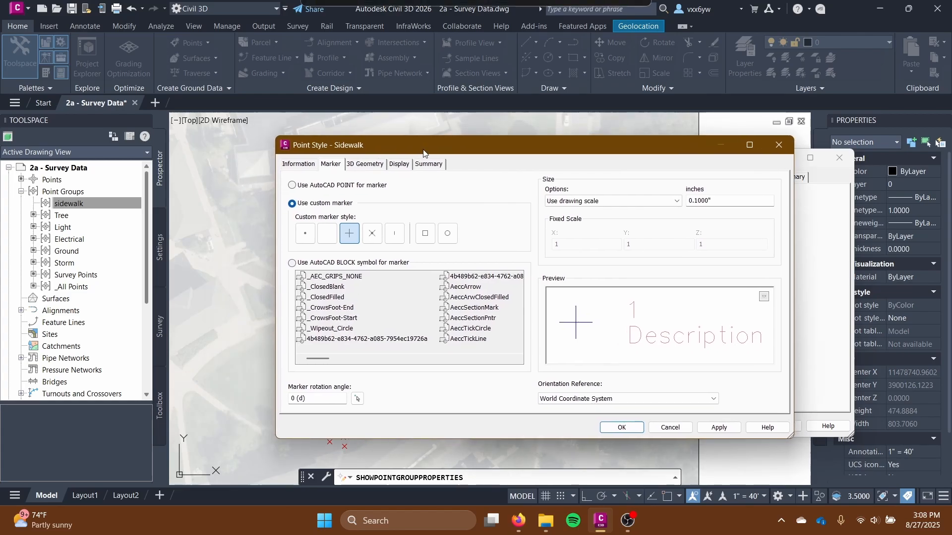
click(396, 233)
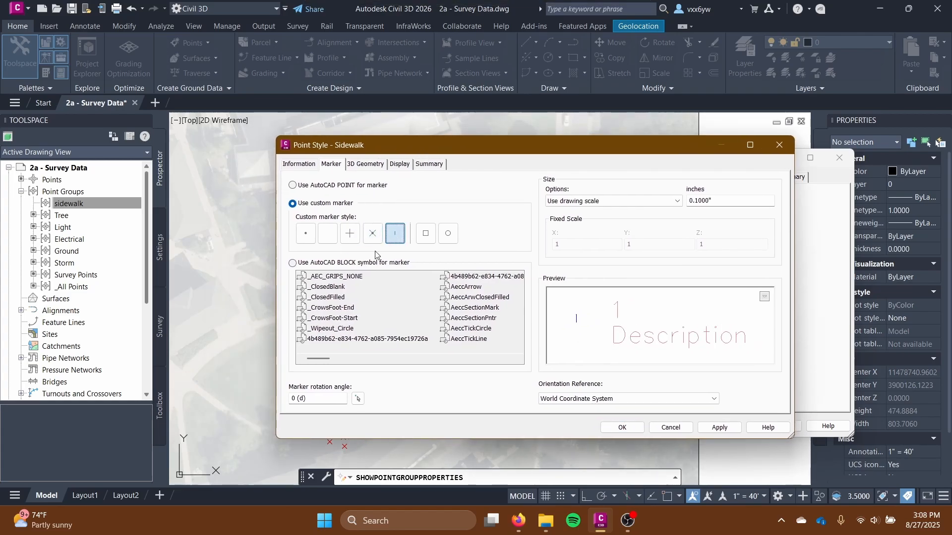
click(430, 237)
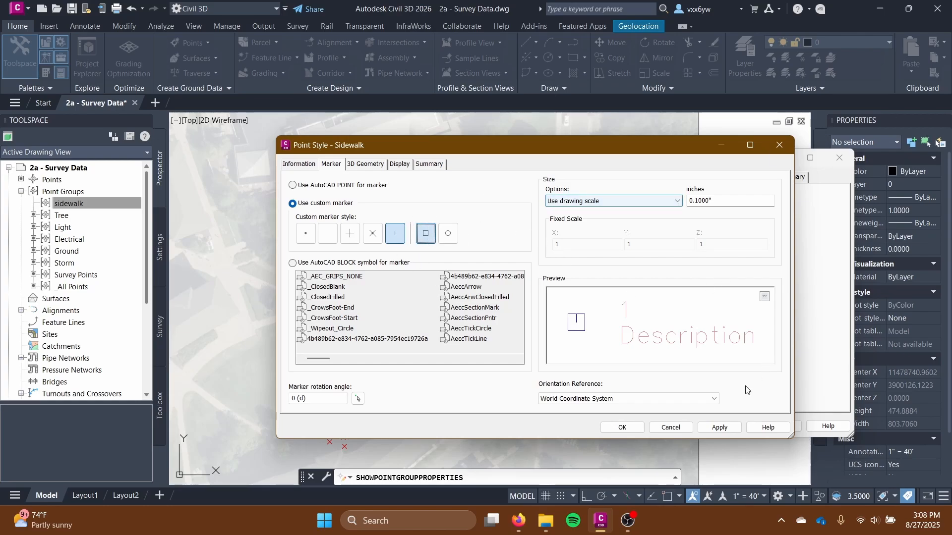
Step: Save the Sidewalk point style, apply it to the sidewalk point group, and close the group's properties
click(622, 427)
click(780, 427)
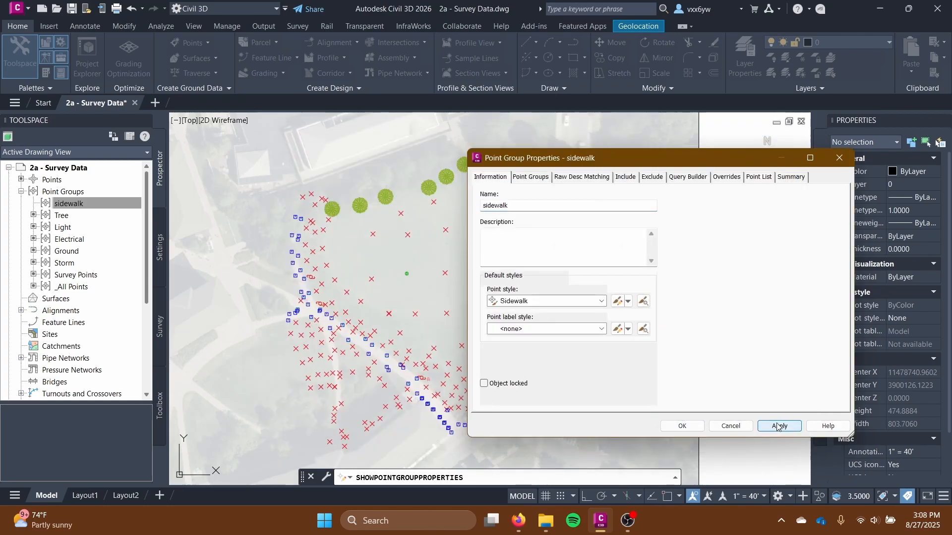
click(684, 428)
Step: Check the sidewalk point markers along the paths against the aerial image of the whole site
scroll(388, 378, up, 6)
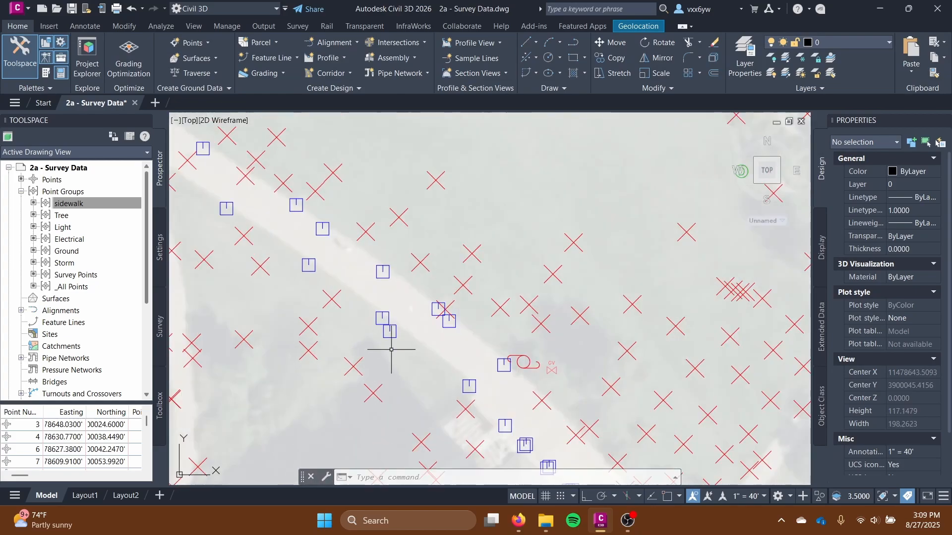
mouse_move(589, 356)
middle_down()
mouse_move(488, 204)
mouse_move(652, 413)
middle_up()
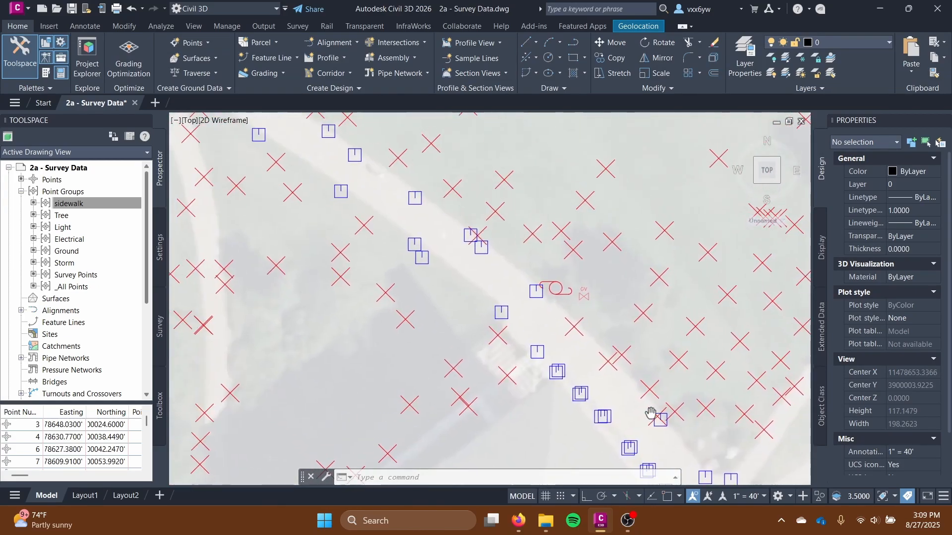
middle_drag(444, 245, 641, 357)
middle_drag(548, 269, 616, 413)
middle_drag(329, 308, 434, 437)
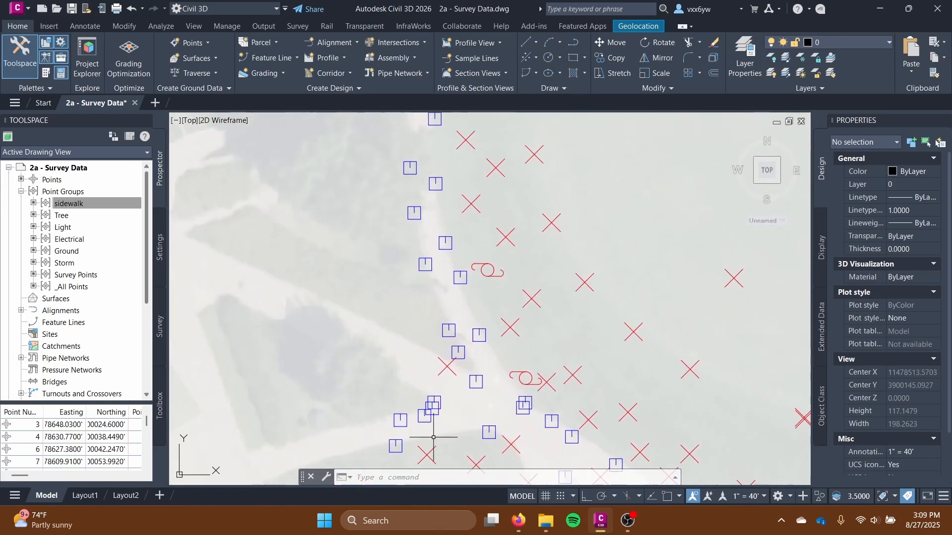
mouse_move(424, 192)
middle_down()
mouse_move(419, 349)
mouse_move(403, 244)
middle_up()
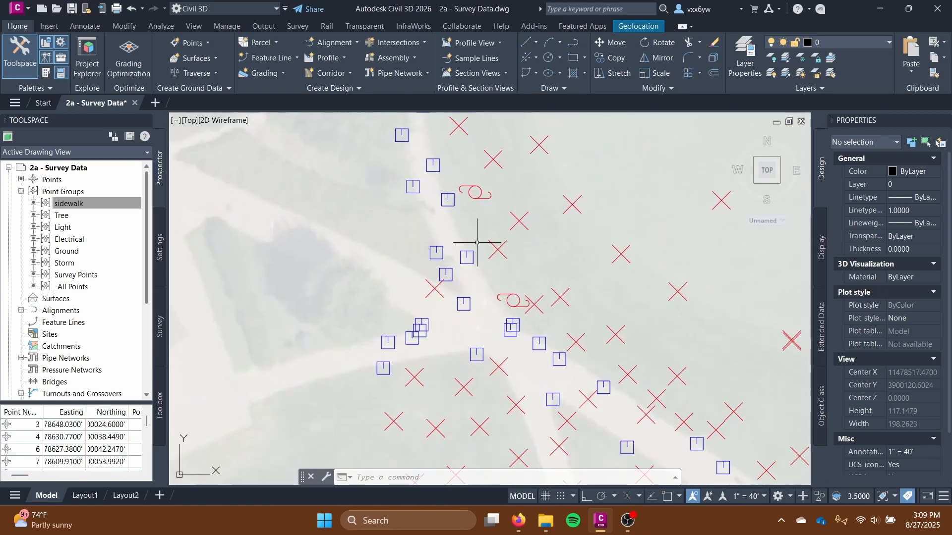
scroll(451, 299, down, 4)
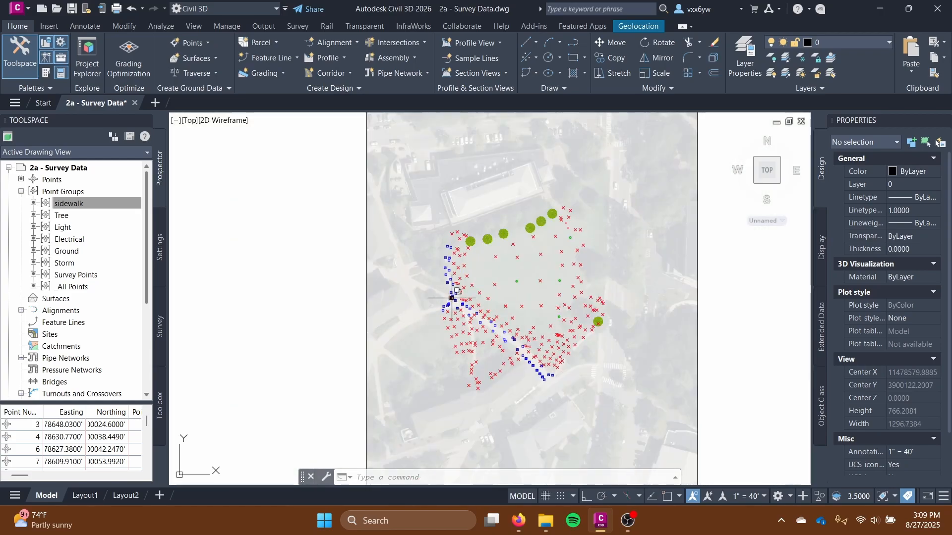
Step: Create a new point group named Hide Below
middle_drag(472, 304, 361, 297)
scroll(417, 303, up, 2)
scroll(362, 298, down, 2)
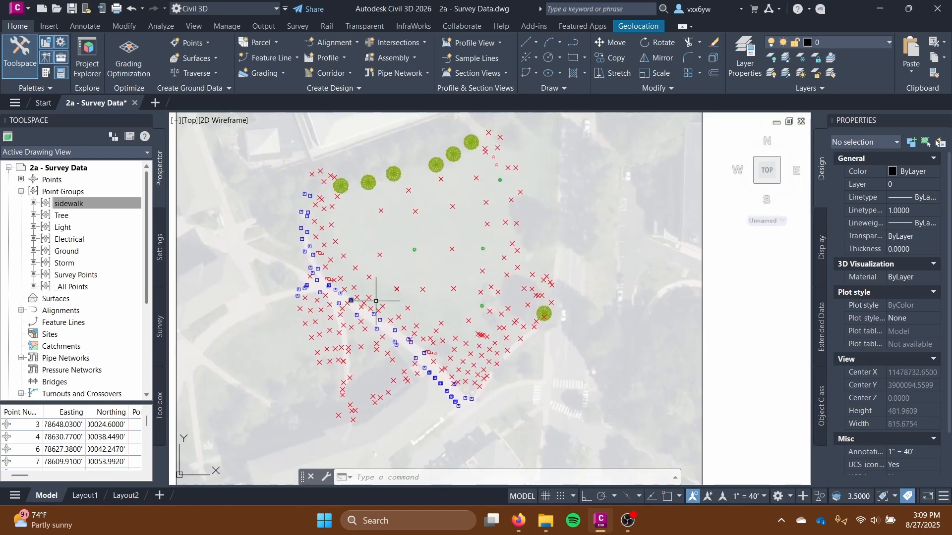
right_click(78, 194)
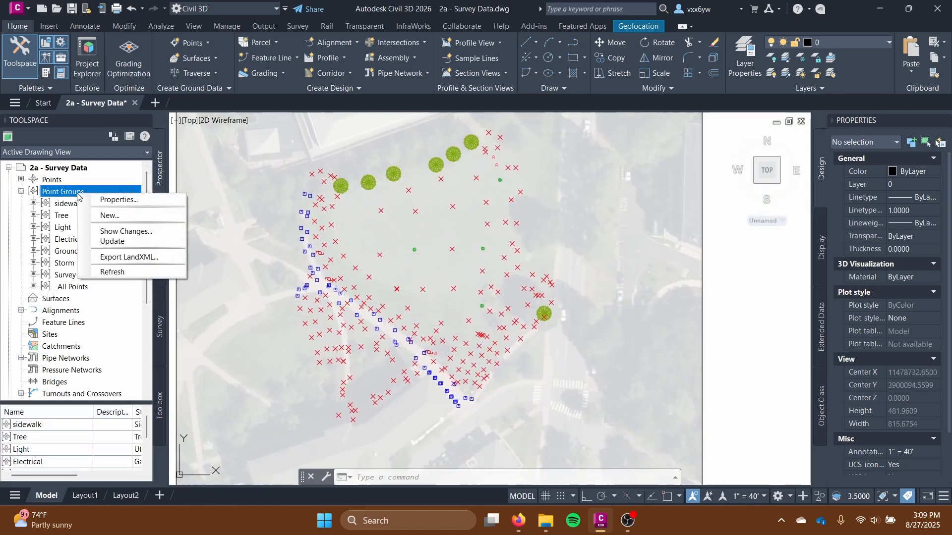
click(119, 215)
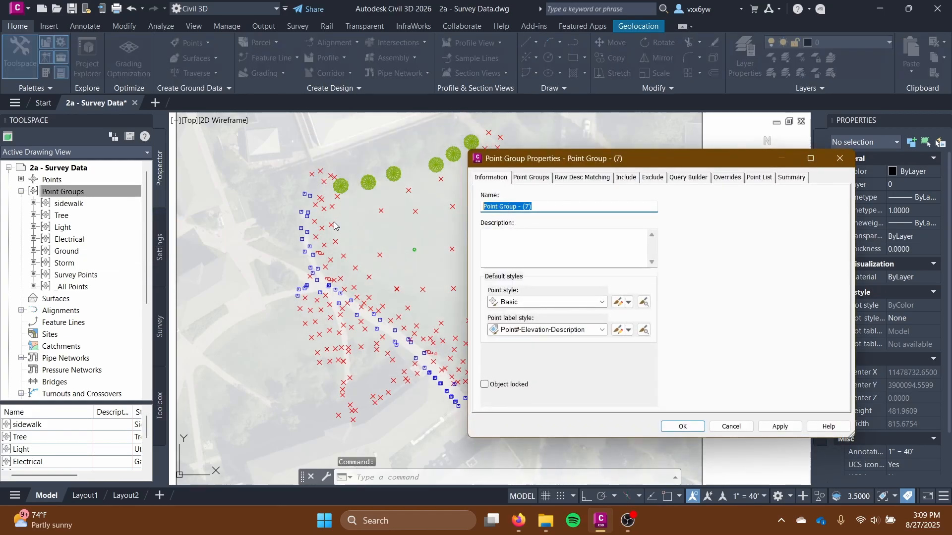
text(Hide A)
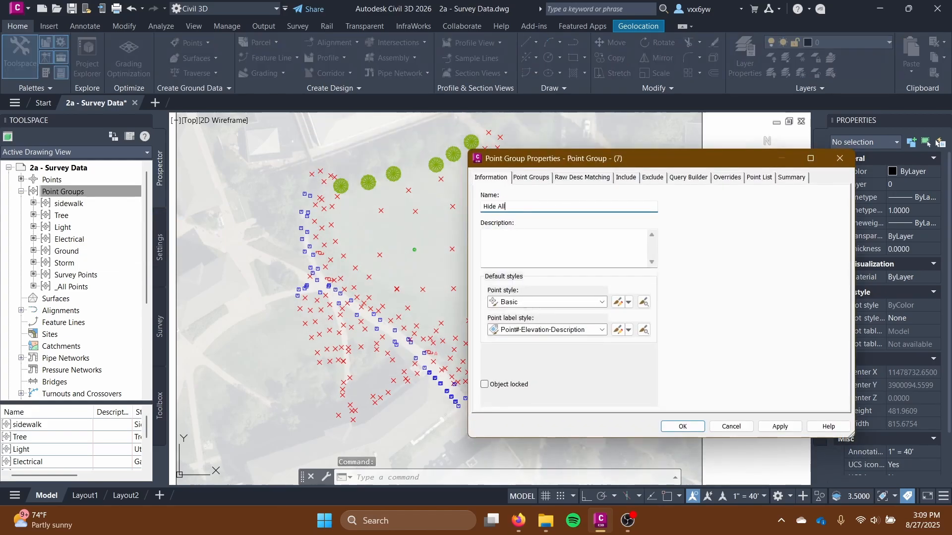
text(ll)
key(BackSpace)
key(BackSpace)
key(BackSpace)
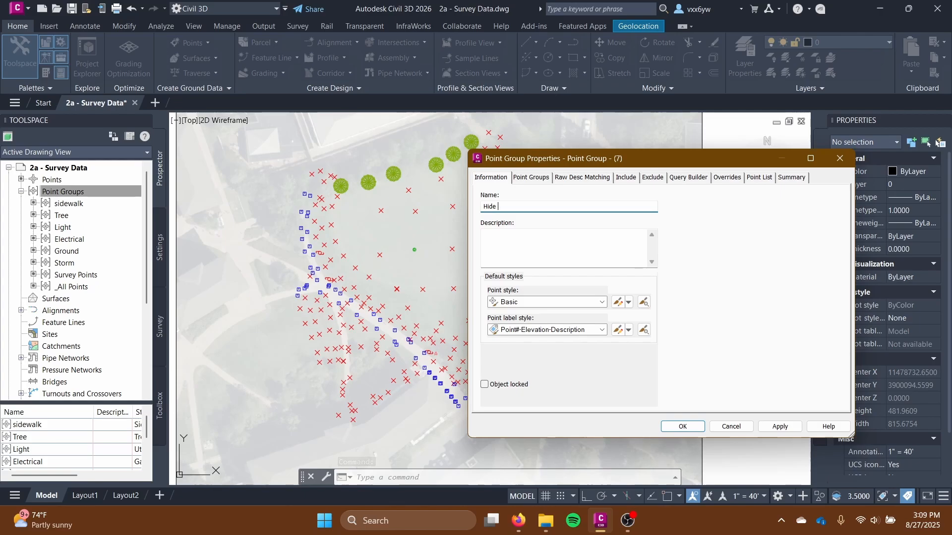
Step: Set both the point style and the point label style of the Hide Below group to <none>
click(560, 303)
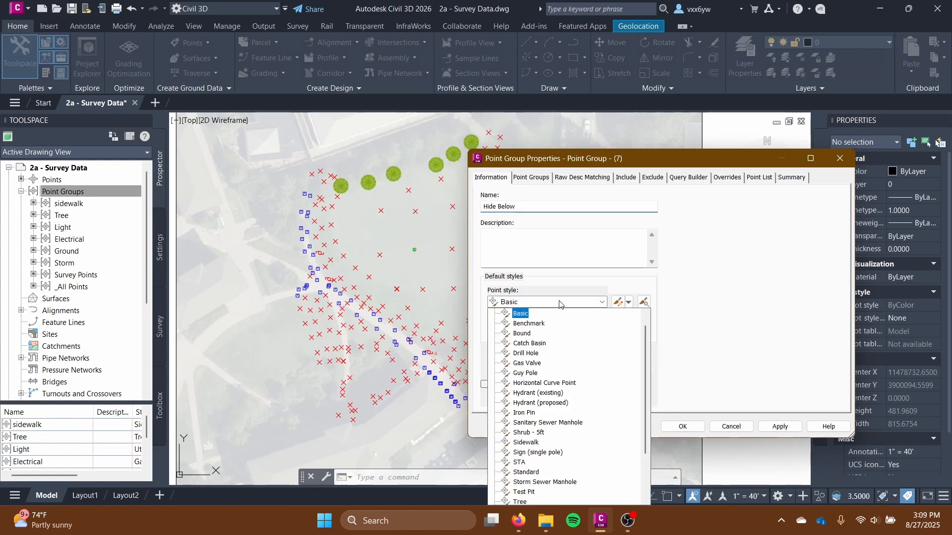
click(522, 315)
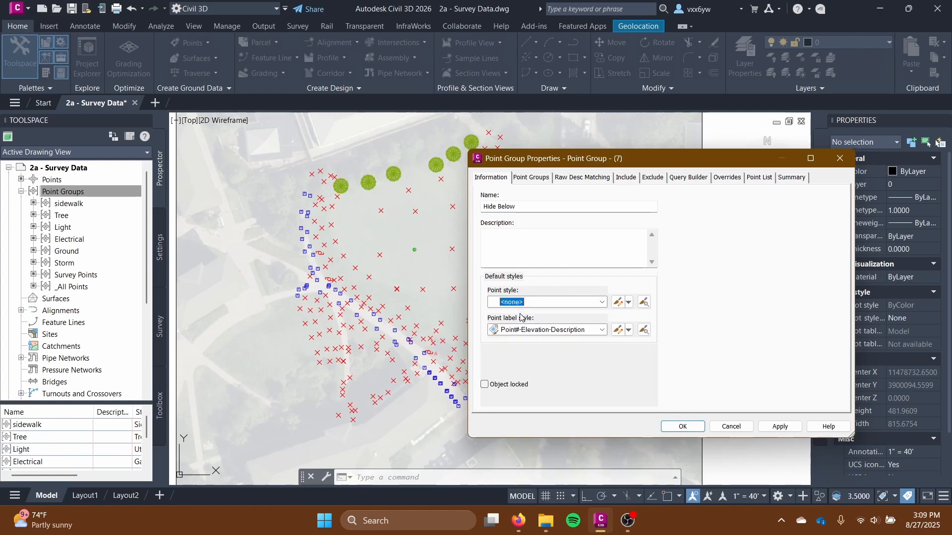
click(548, 330)
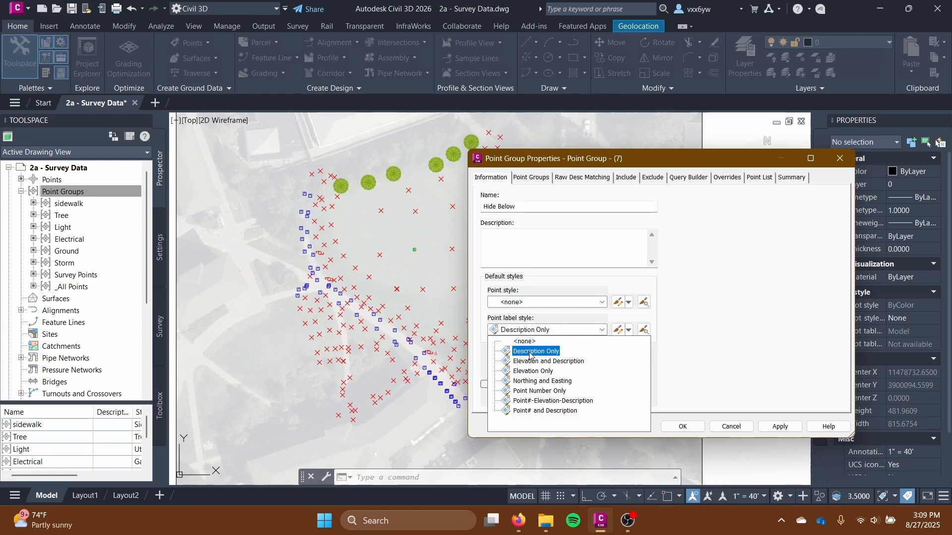
click(518, 341)
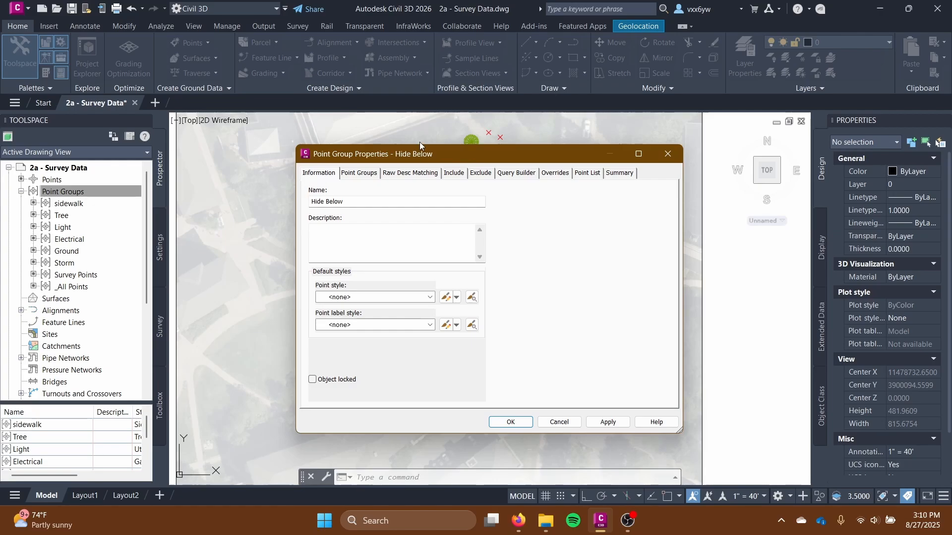
Step: Include the Survey Points group in the Hide Below point group and finish creating it
click(359, 172)
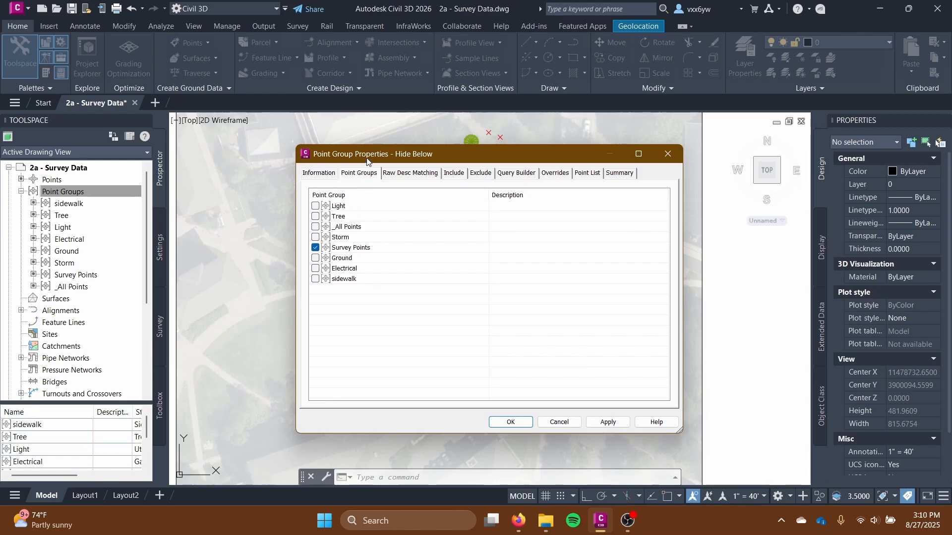
drag(368, 157, 344, 120)
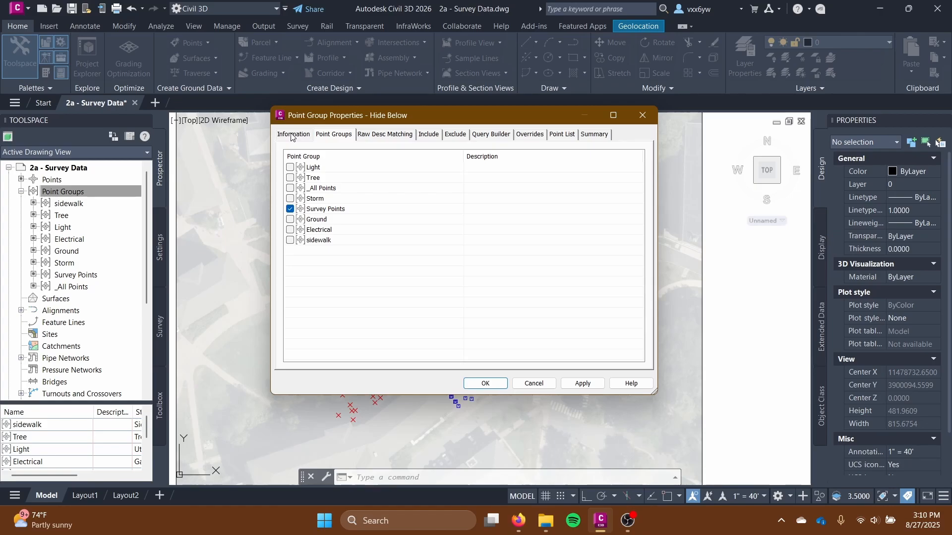
click(485, 383)
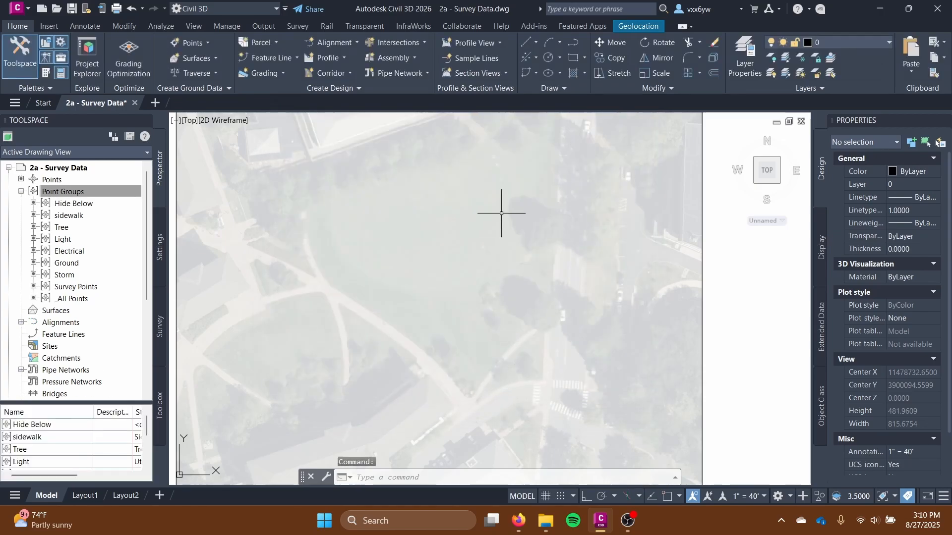
click(97, 205)
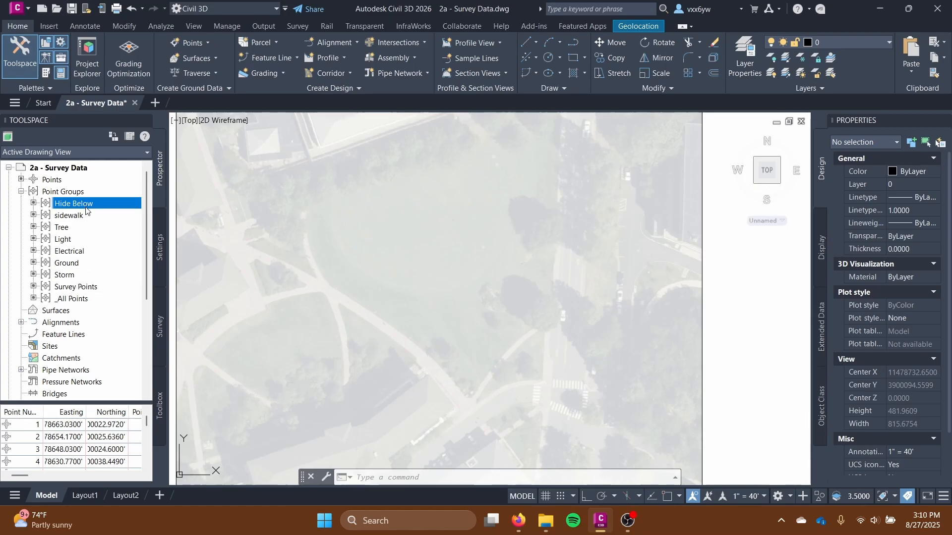
key(Down)
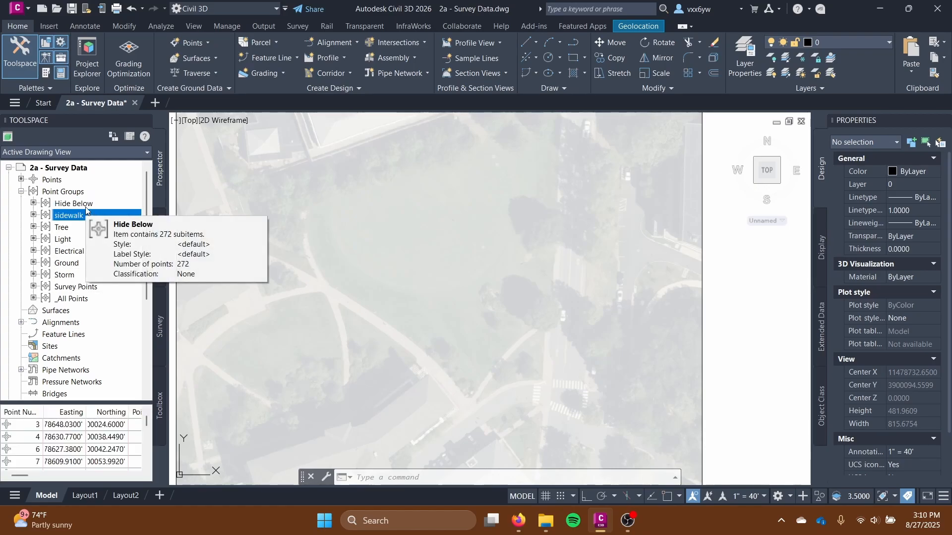
key(Up)
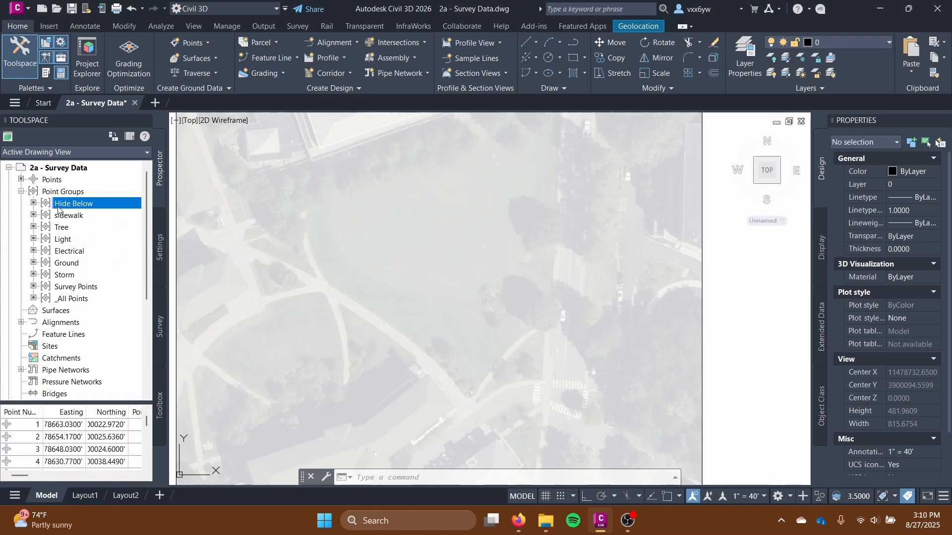
click(88, 299)
click(84, 204)
Step: Move the Hide Below group one place down in the point group display order, directly under sidewalk, and apply the order
click(82, 193)
right_click(82, 194)
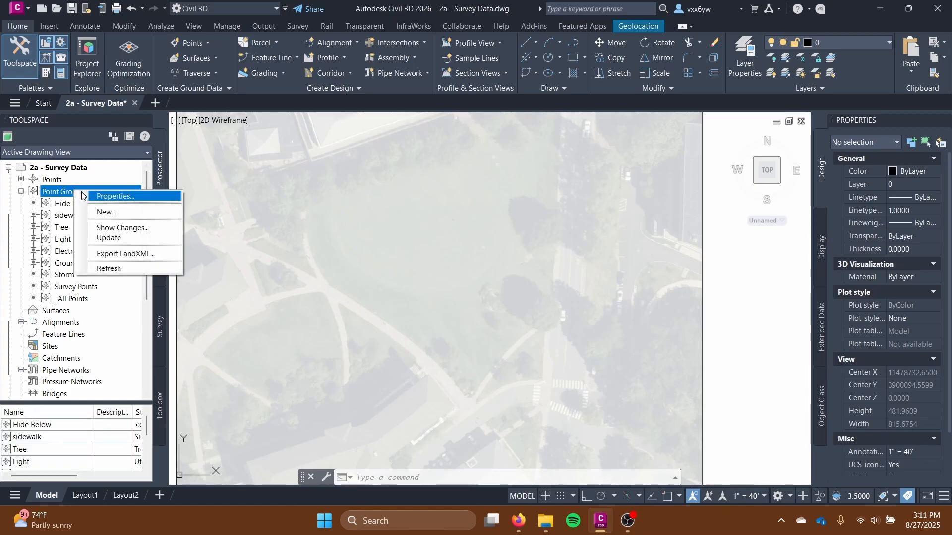
click(84, 196)
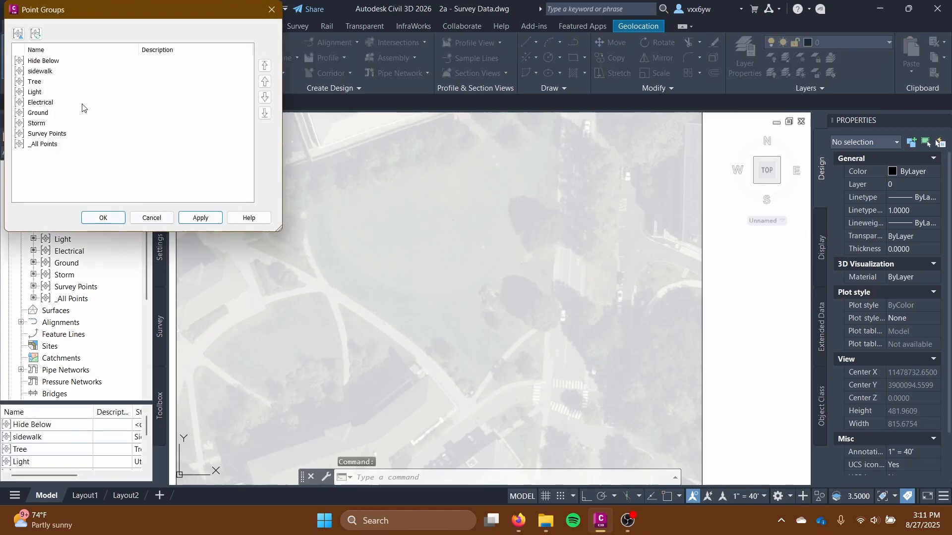
click(54, 62)
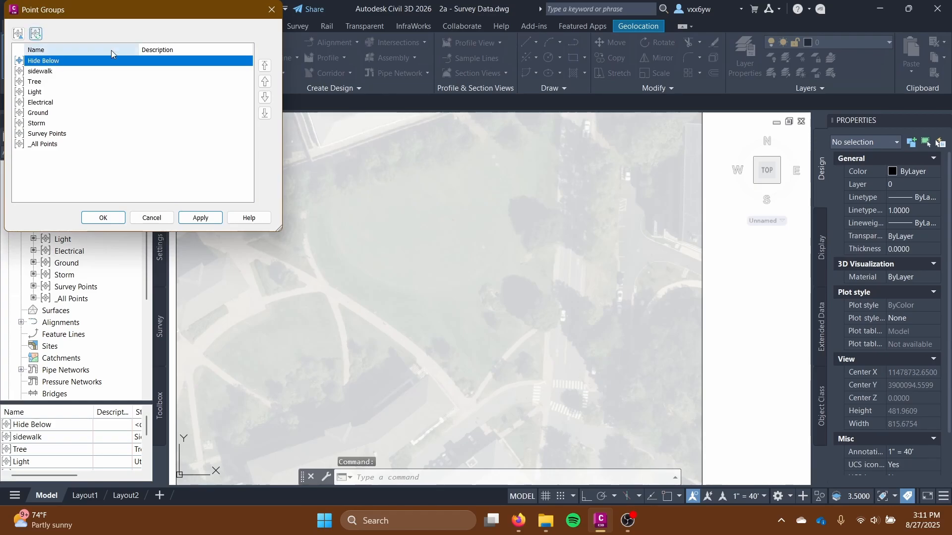
click(264, 97)
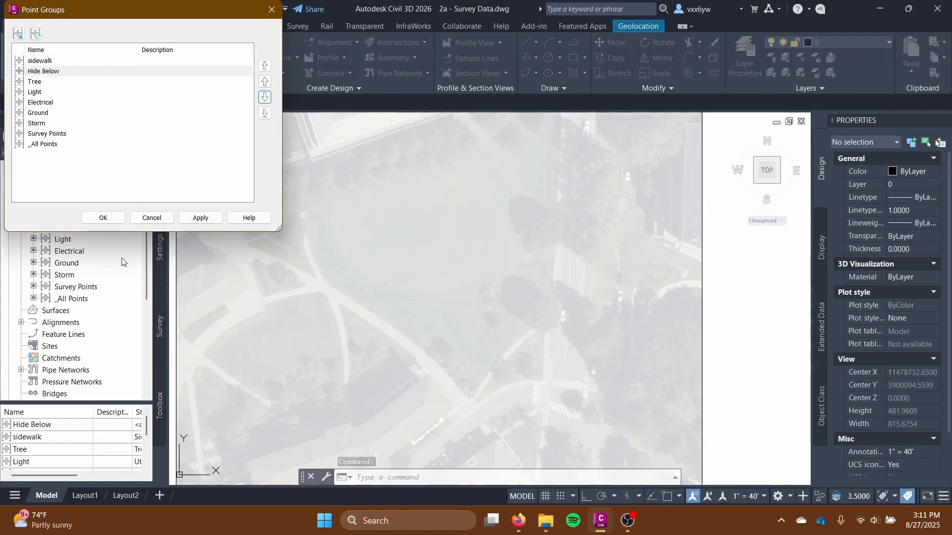
click(184, 221)
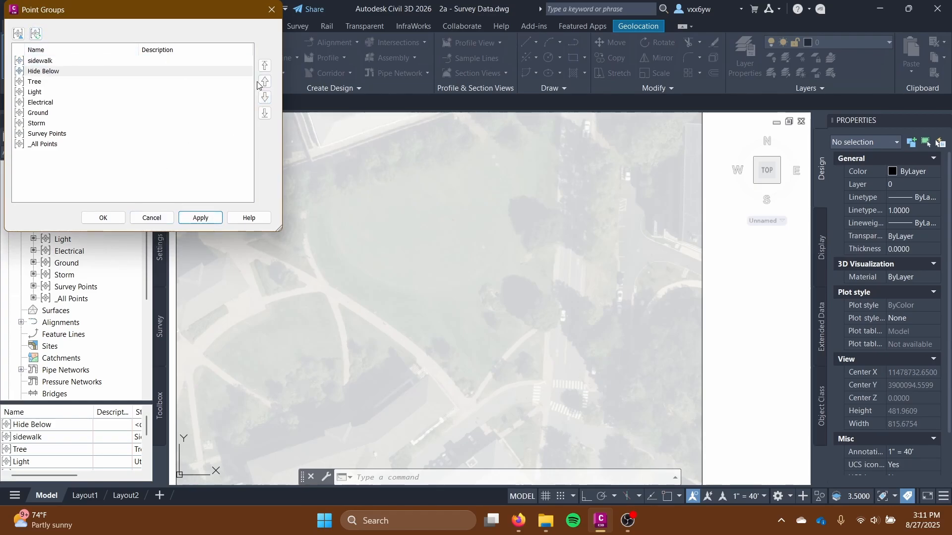
click(104, 218)
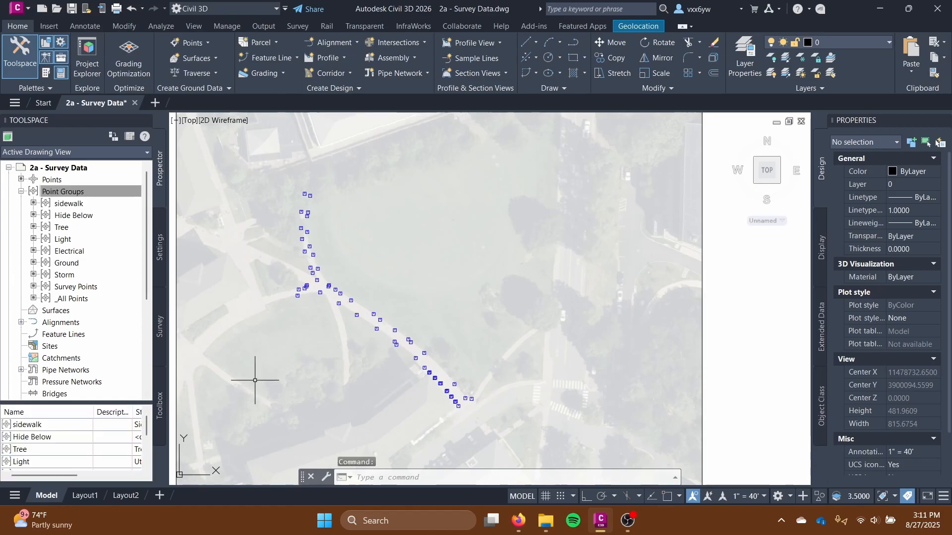
Step: Move the Hide Below group to the very end of the point group display order, under _All Points, and accept the order
click(72, 203)
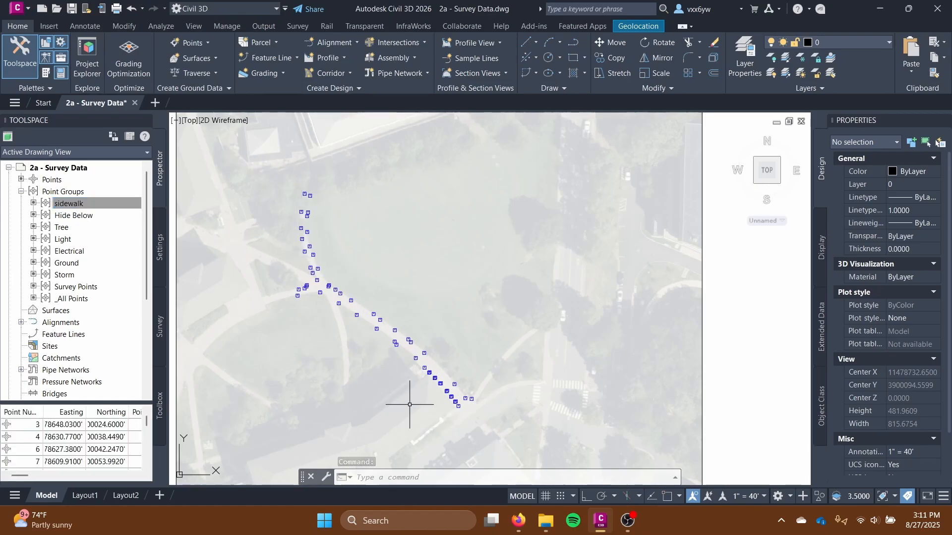
click(73, 215)
right_click(76, 193)
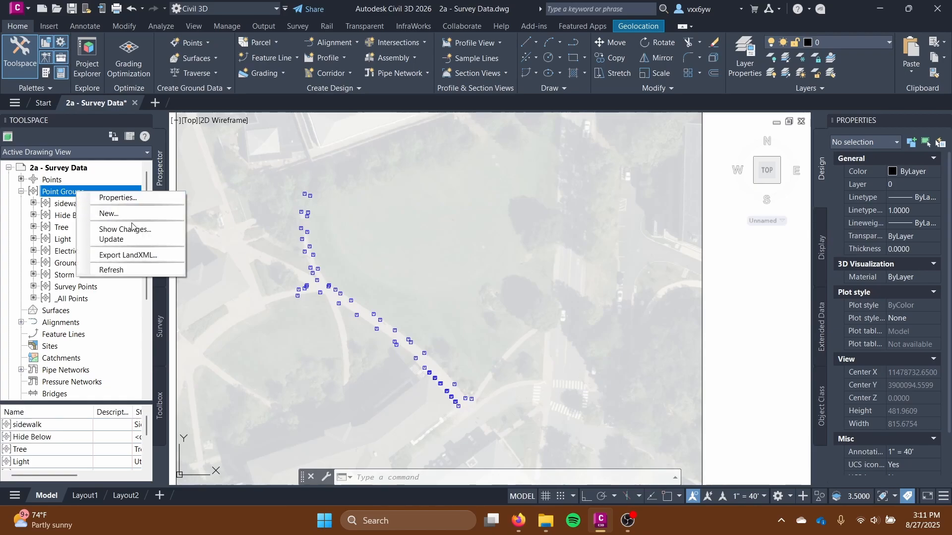
click(121, 198)
click(60, 71)
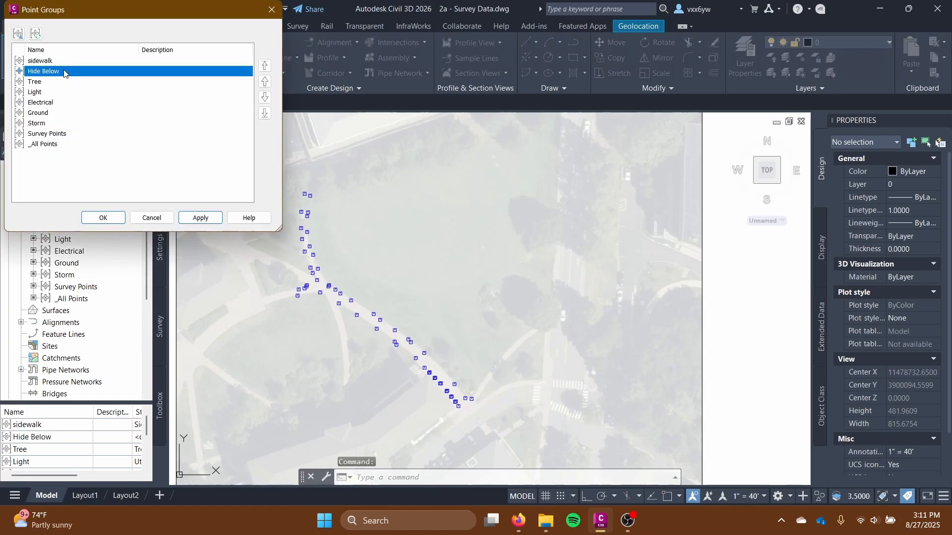
click(265, 113)
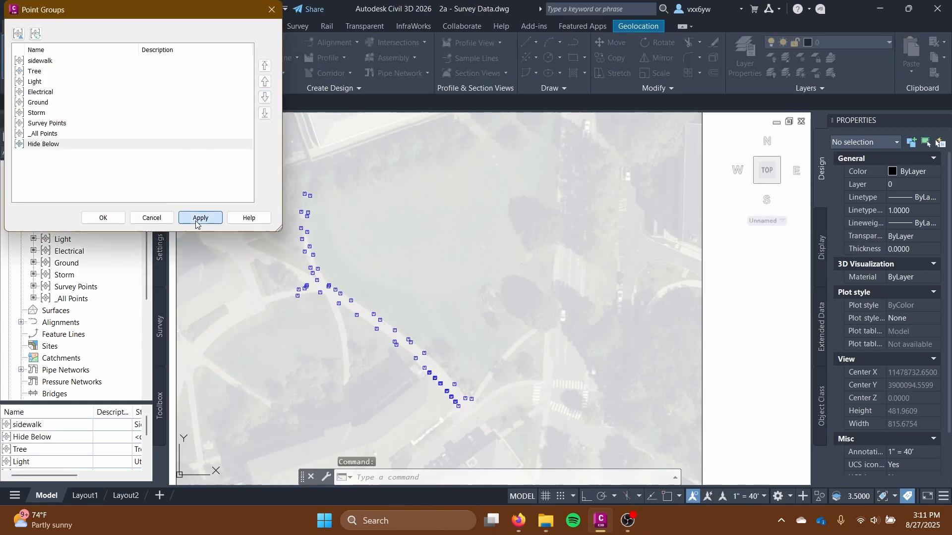
click(104, 217)
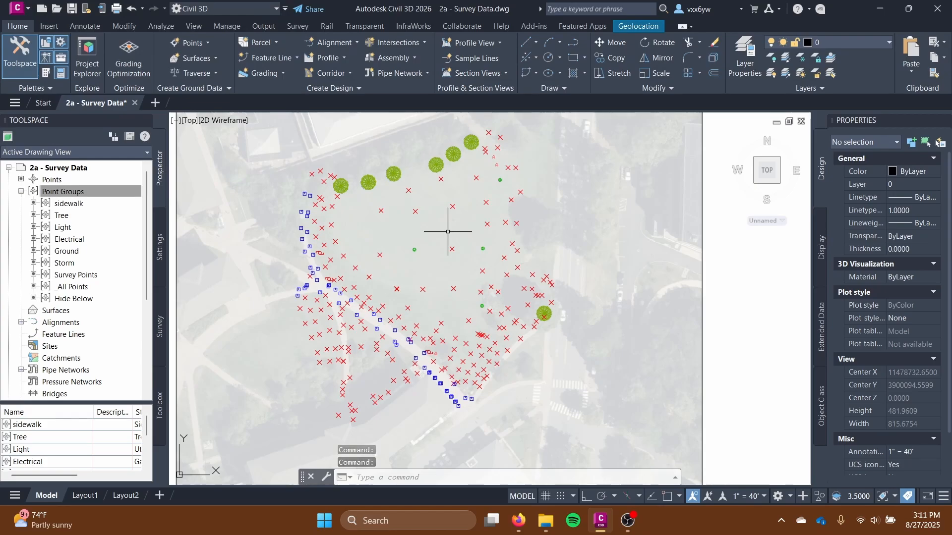
Step: Examine the markers of all point groups across the site with Hide Below placed last in the display order
scroll(387, 358, up, 2)
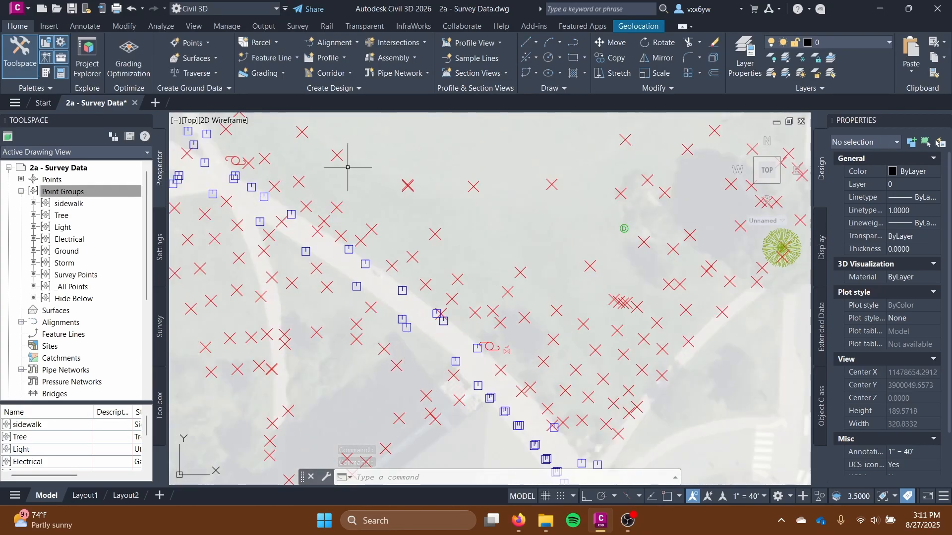
scroll(356, 236, down, 3)
middle_drag(357, 229, 354, 282)
scroll(354, 282, up, 1)
scroll(353, 282, up, 1)
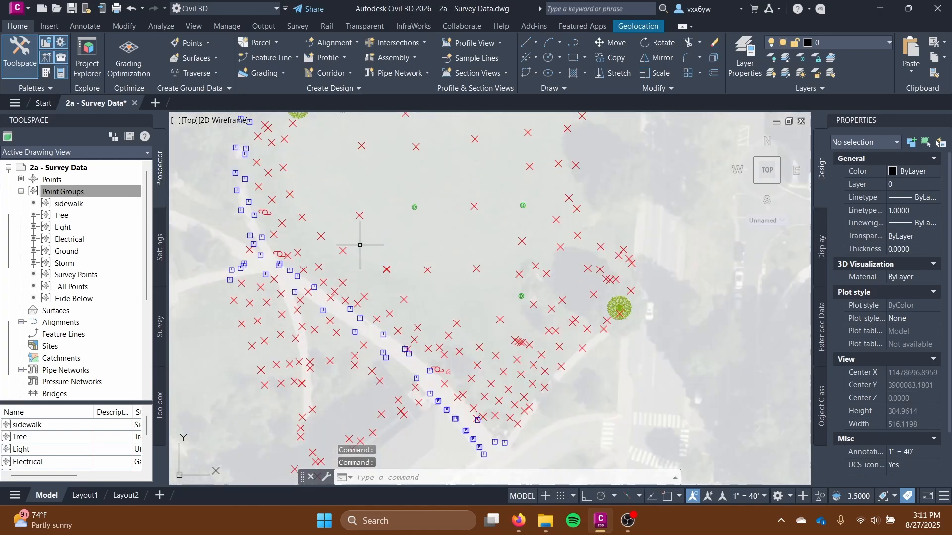
middle_drag(366, 249, 365, 277)
scroll(365, 276, down, 1)
scroll(355, 273, up, 2)
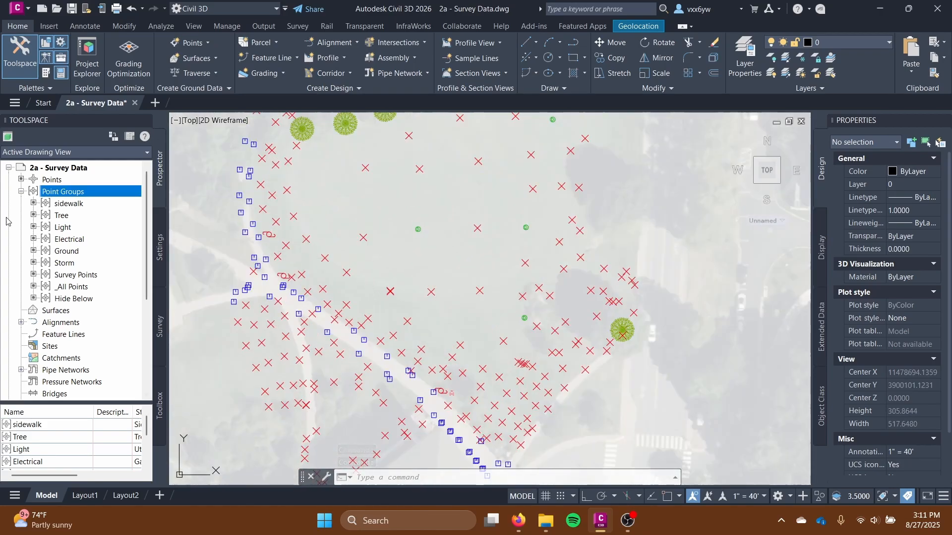
click(78, 298)
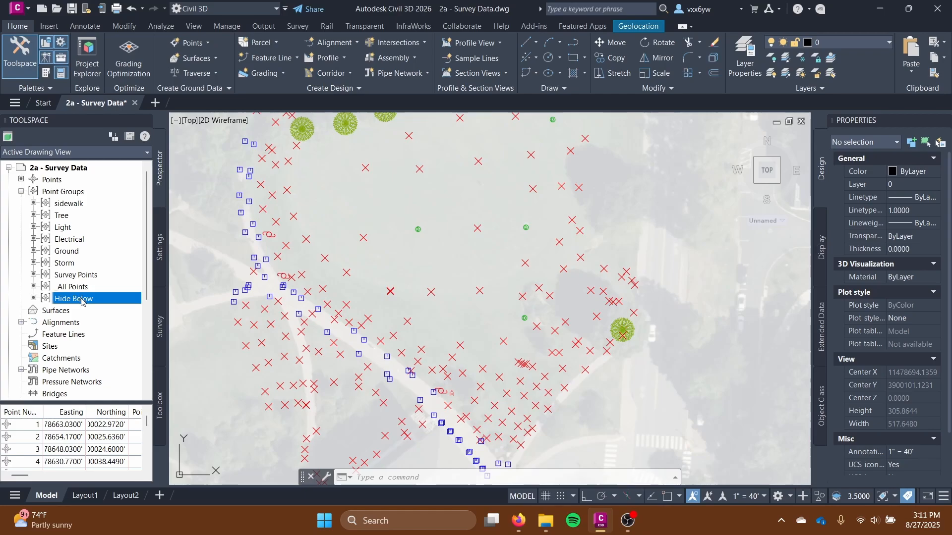